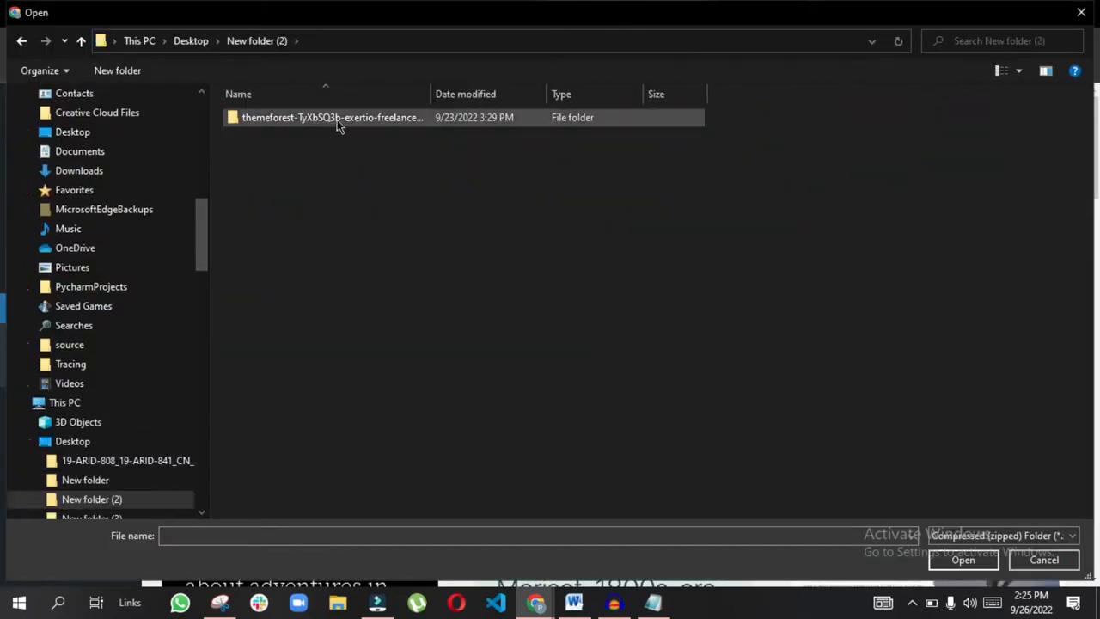
- Choose exertio.zip from the main-files folder inside the themeforest Exertio theme folder as the theme to upload
left_click_drag(429, 90, 707, 90)
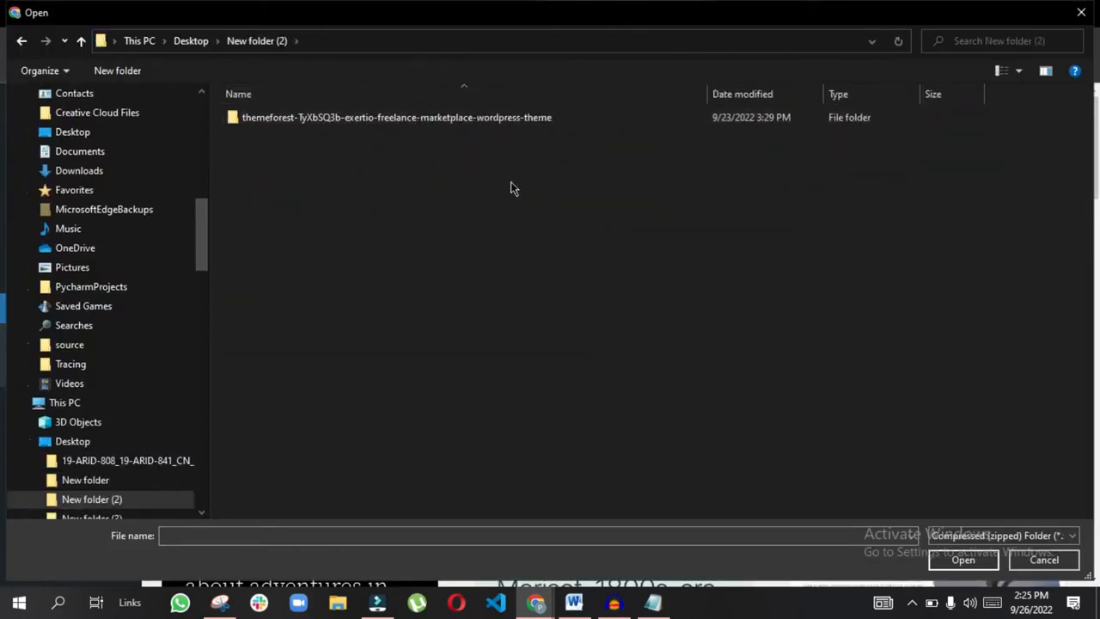
left_click(349, 118)
double_click(350, 117)
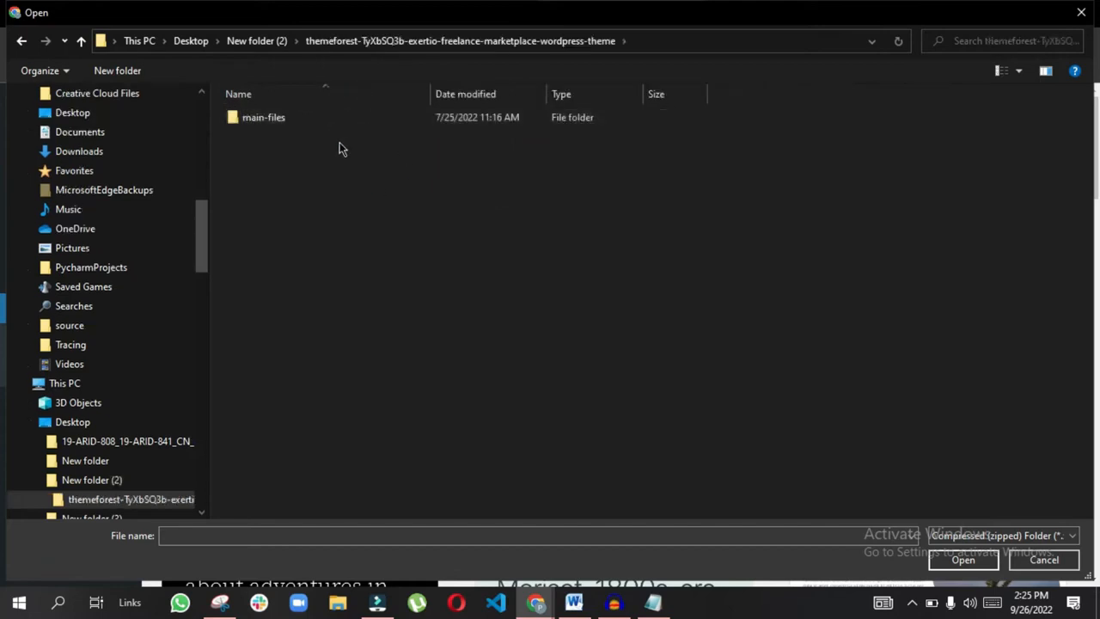
double_click(273, 122)
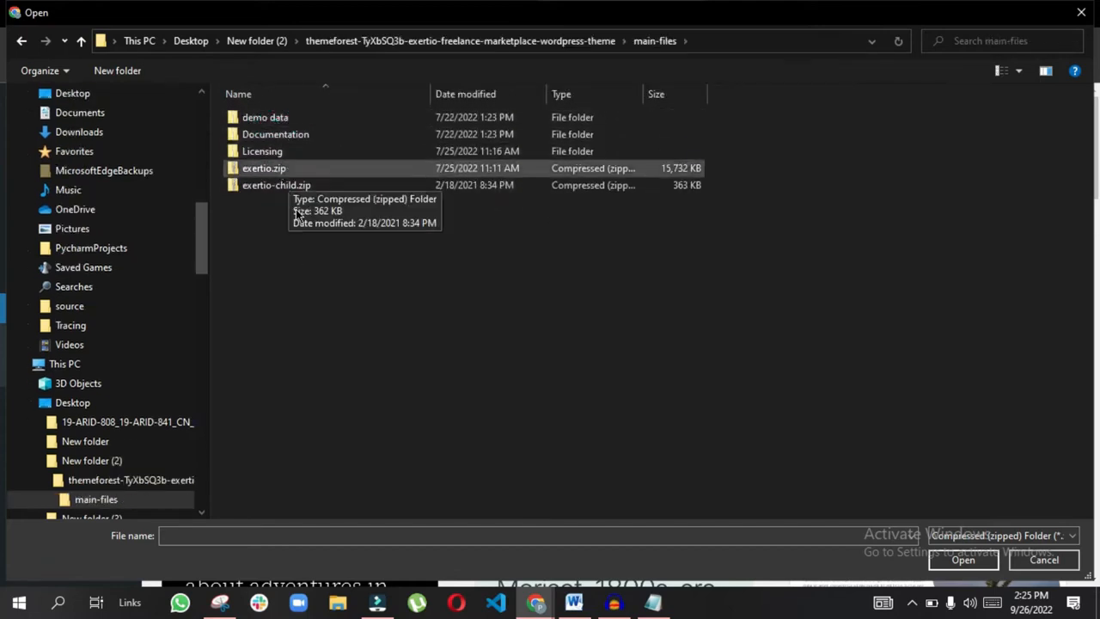
left_click(298, 223)
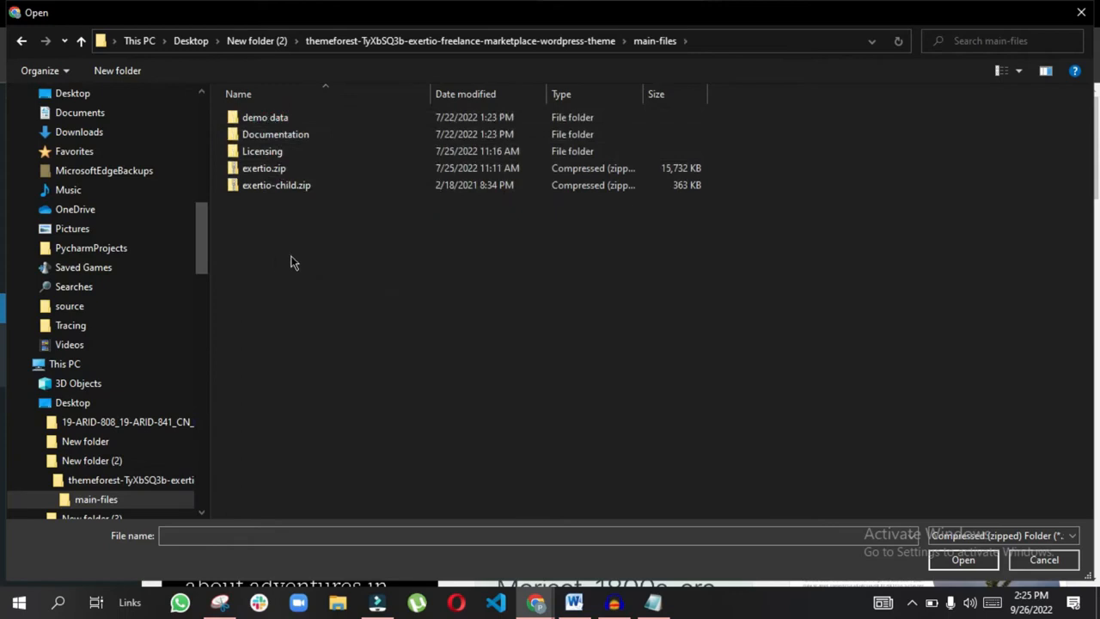
left_click(368, 172)
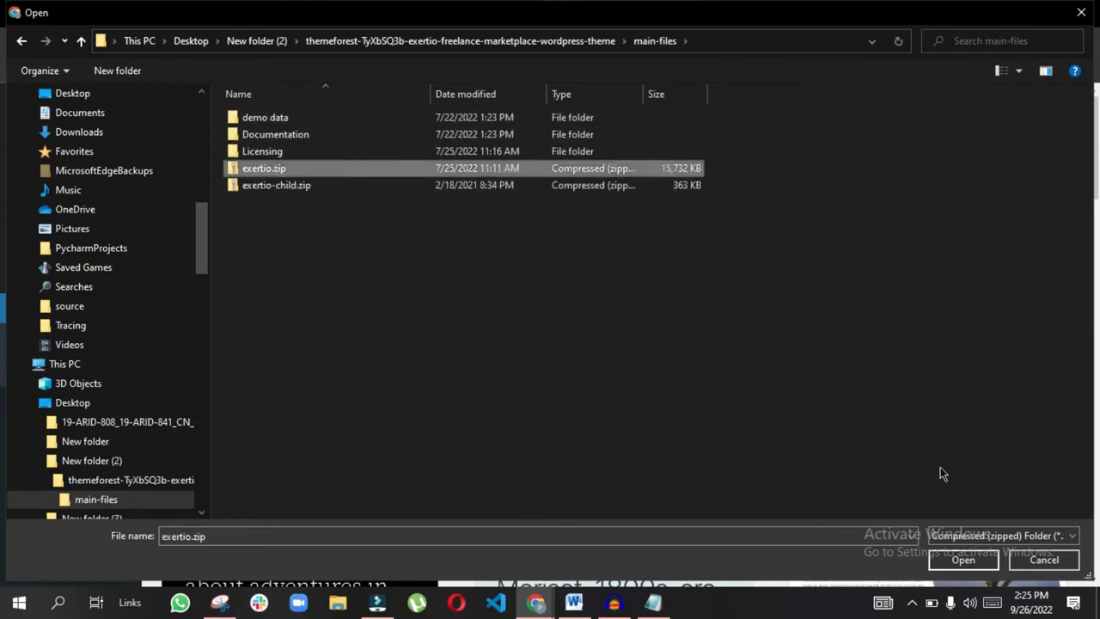
left_click(962, 560)
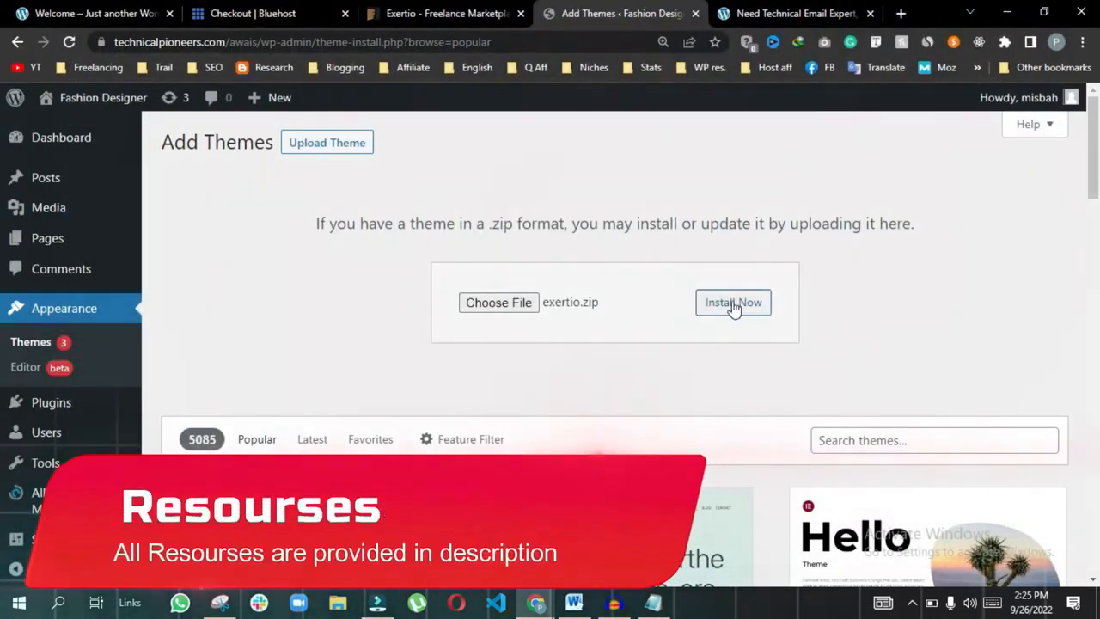
- Install the uploaded exertio.zip theme and activate it on the site
left_click(734, 304)
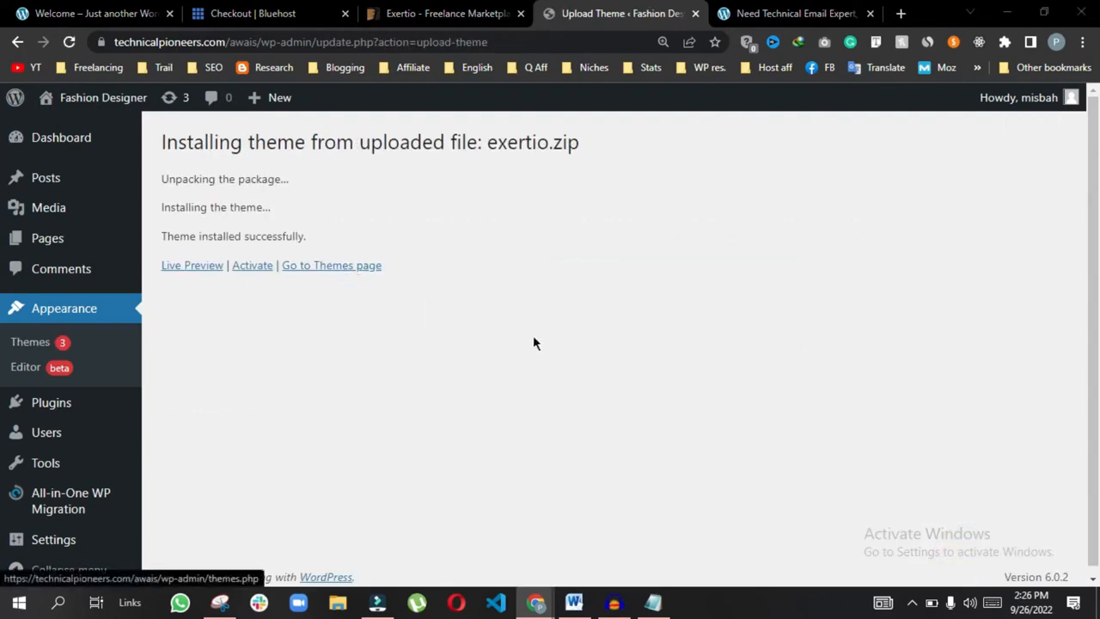
left_click(253, 266)
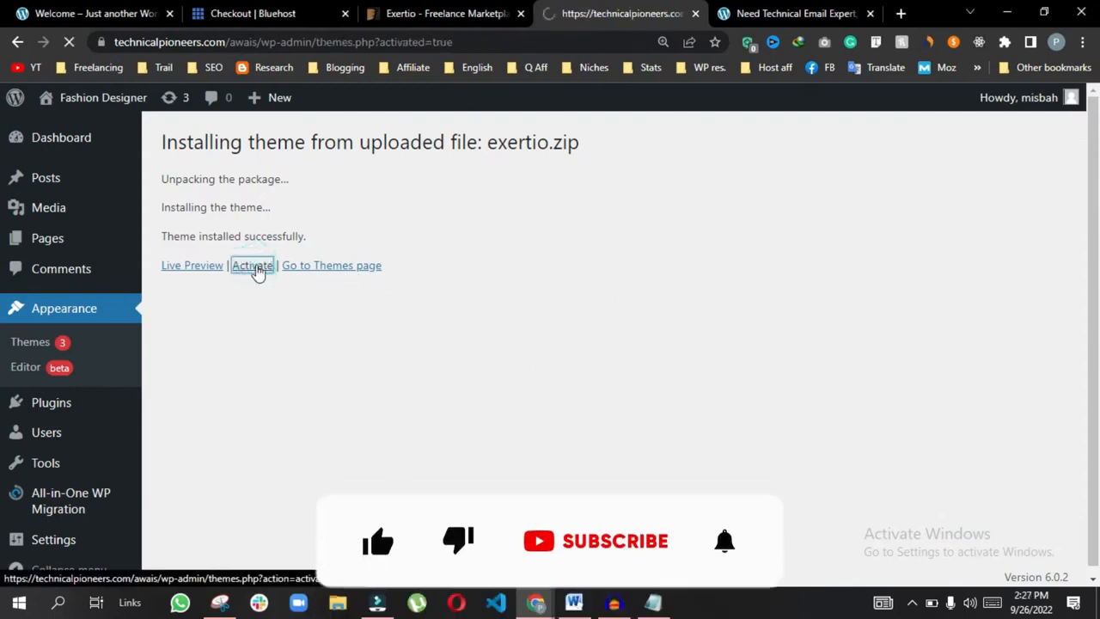
scroll(259, 275, "down", 3)
scroll(378, 284, "up", 3)
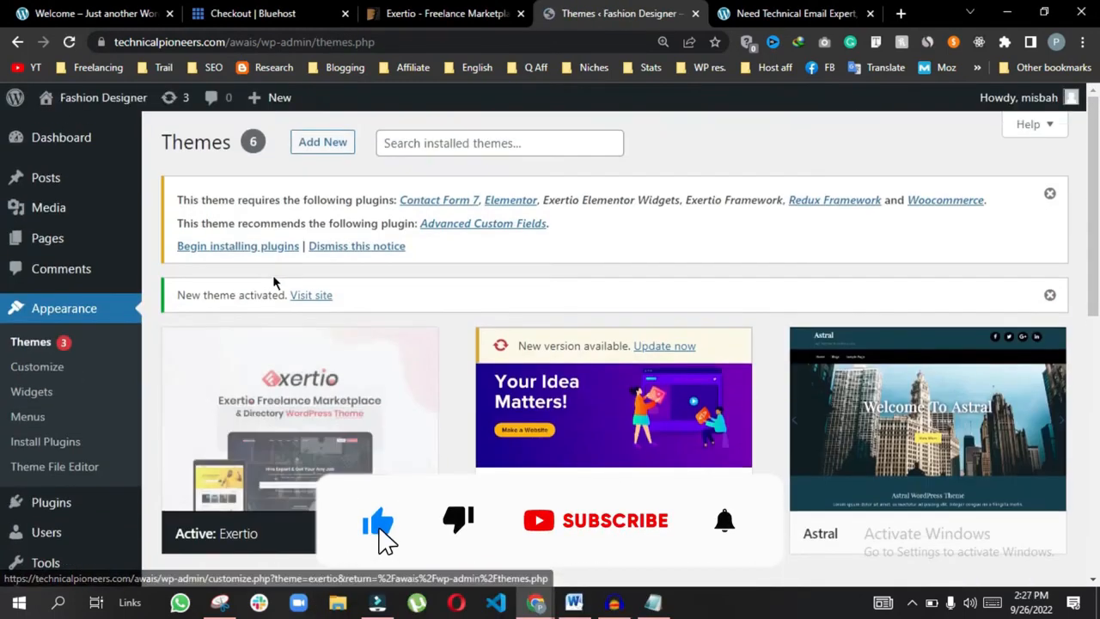
- Open the Fashion Designer site's front end in a new tab and look over its page with the Exertio theme
left_click(447, 12)
left_click(624, 9)
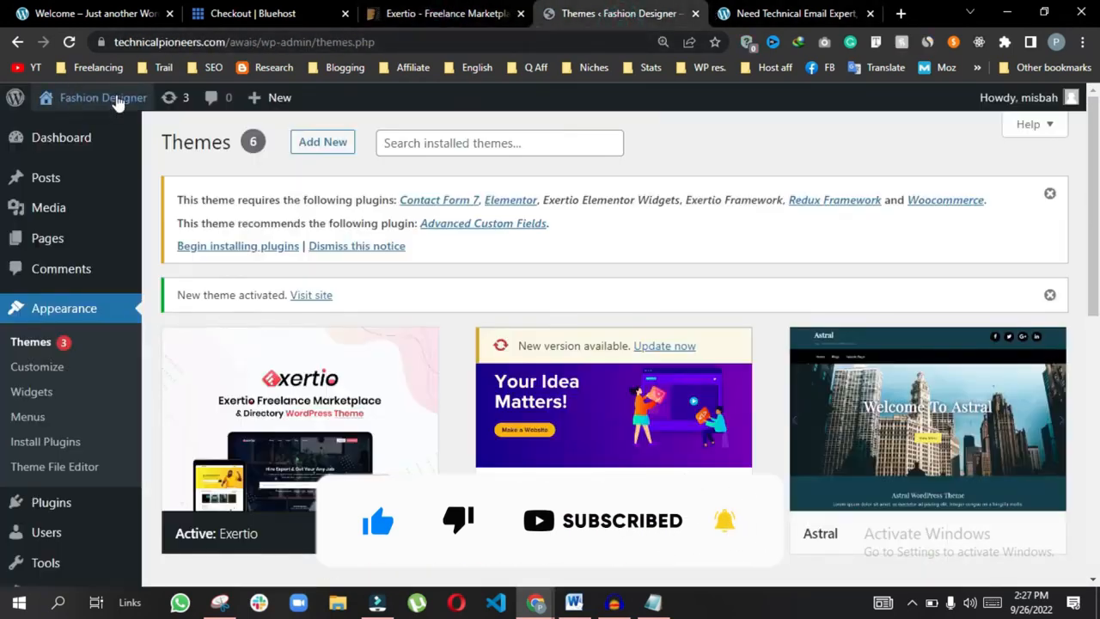
mouse_move(99, 99)
right_click(84, 131)
left_click(125, 137)
left_click(640, 13)
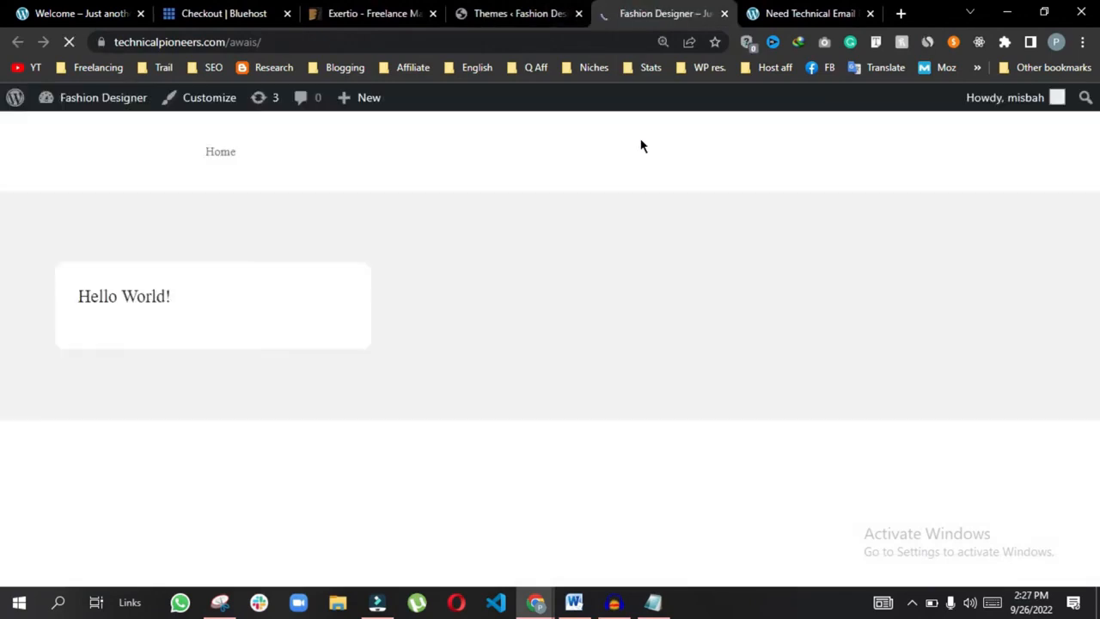
scroll(621, 292, "down", 3)
scroll(621, 292, "up", 3)
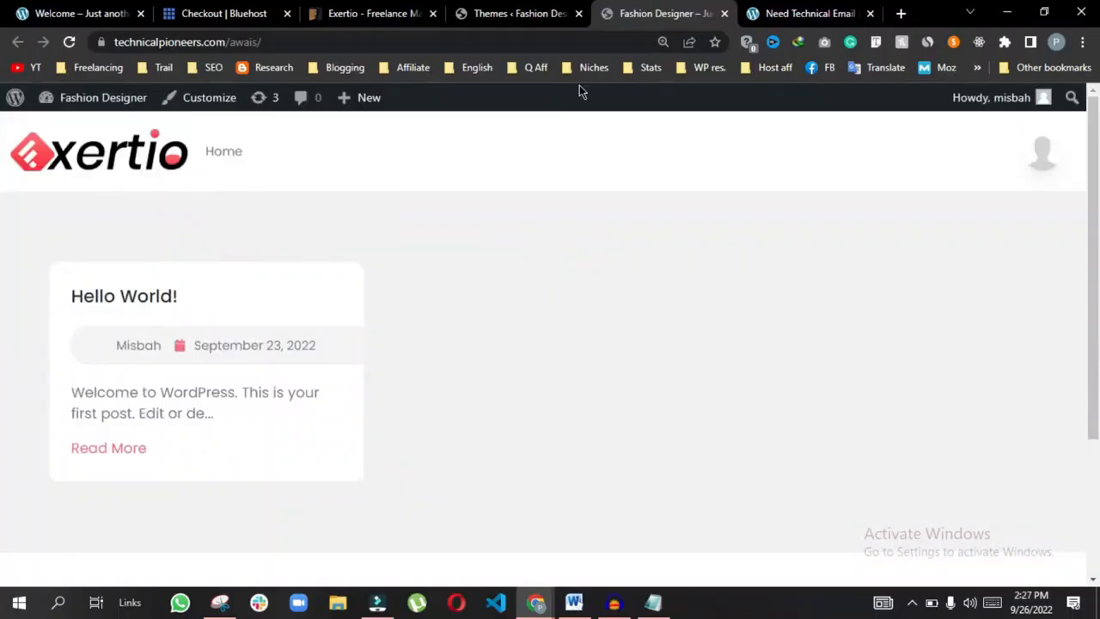
- Return to the site admin and deactivate the All-in-One WP Migration and WP Reset plugins in bulk
left_click(515, 9)
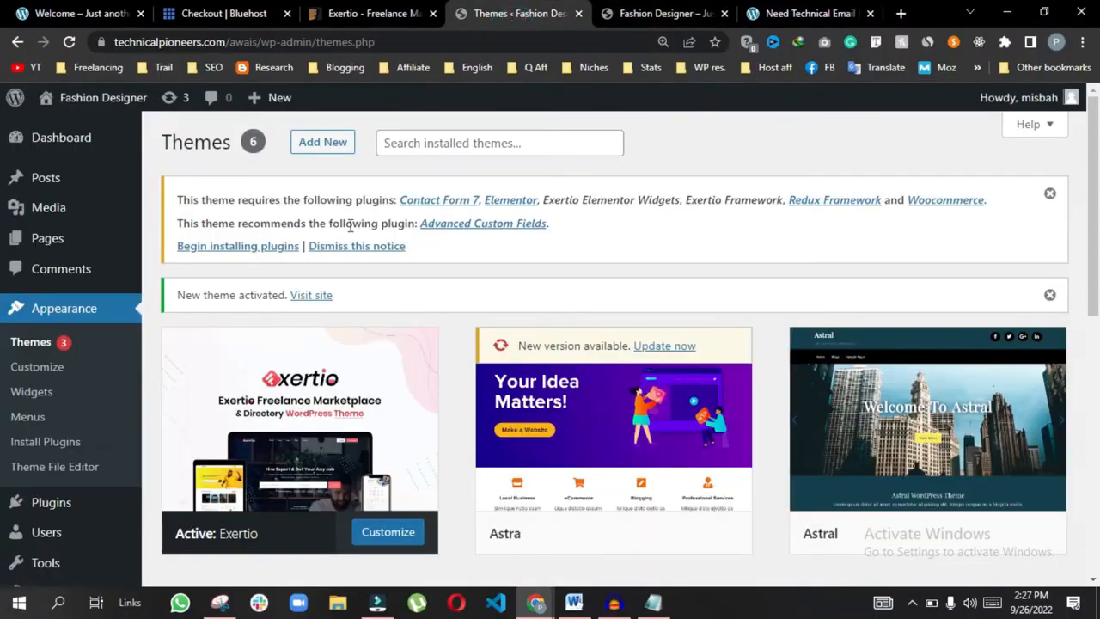
scroll(92, 320, "down", 3)
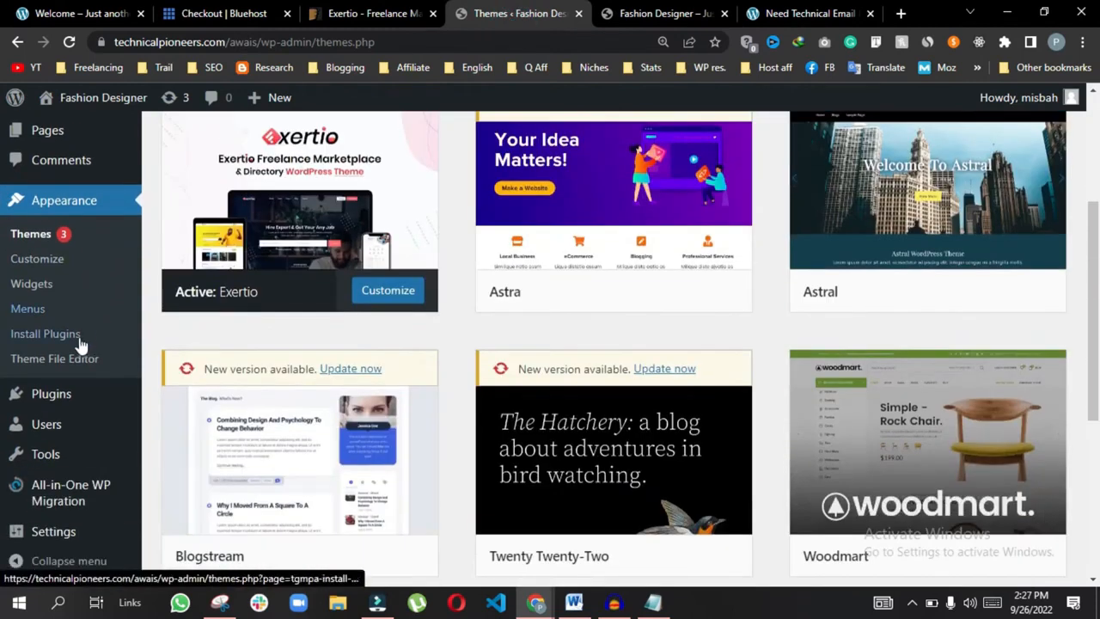
left_click(67, 395)
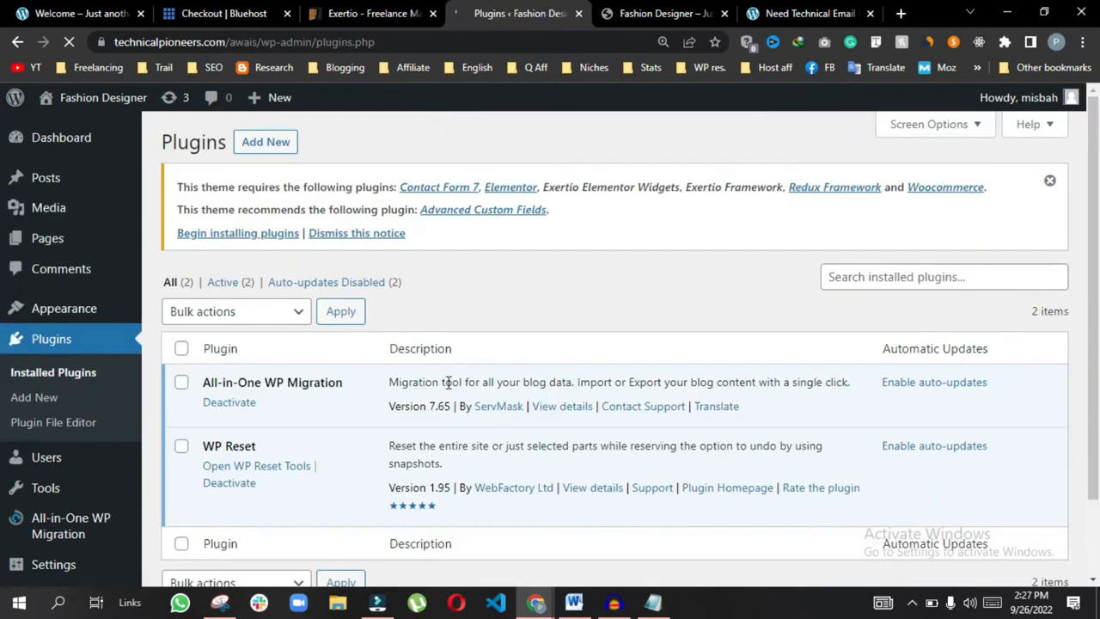
scroll(429, 380, "down", 2)
scroll(261, 354, "up", 1)
left_click(181, 337)
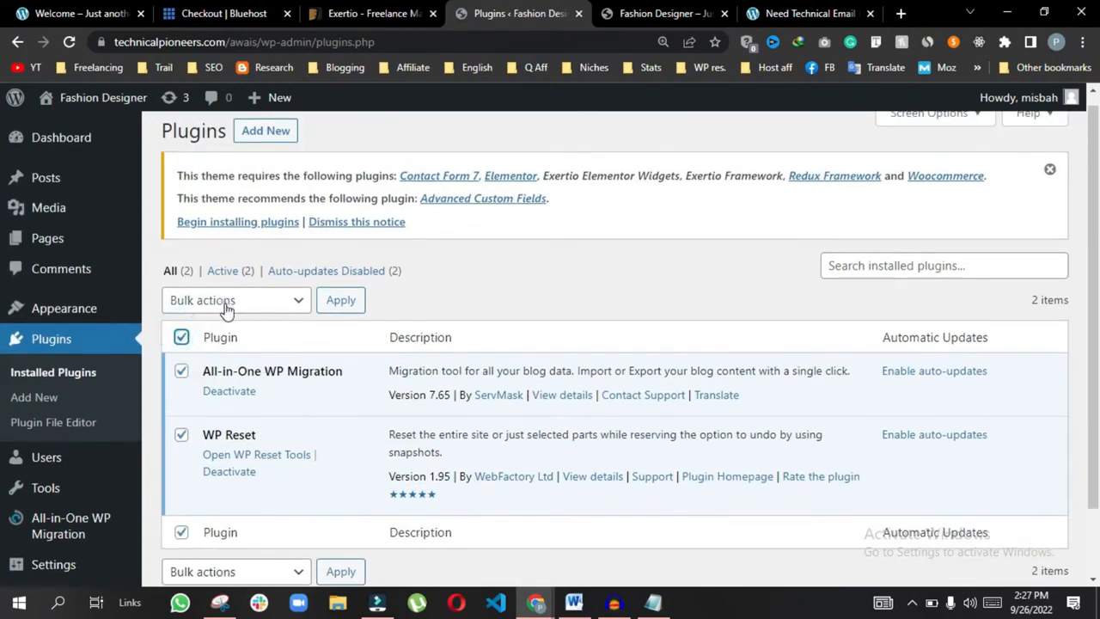
left_click(224, 300)
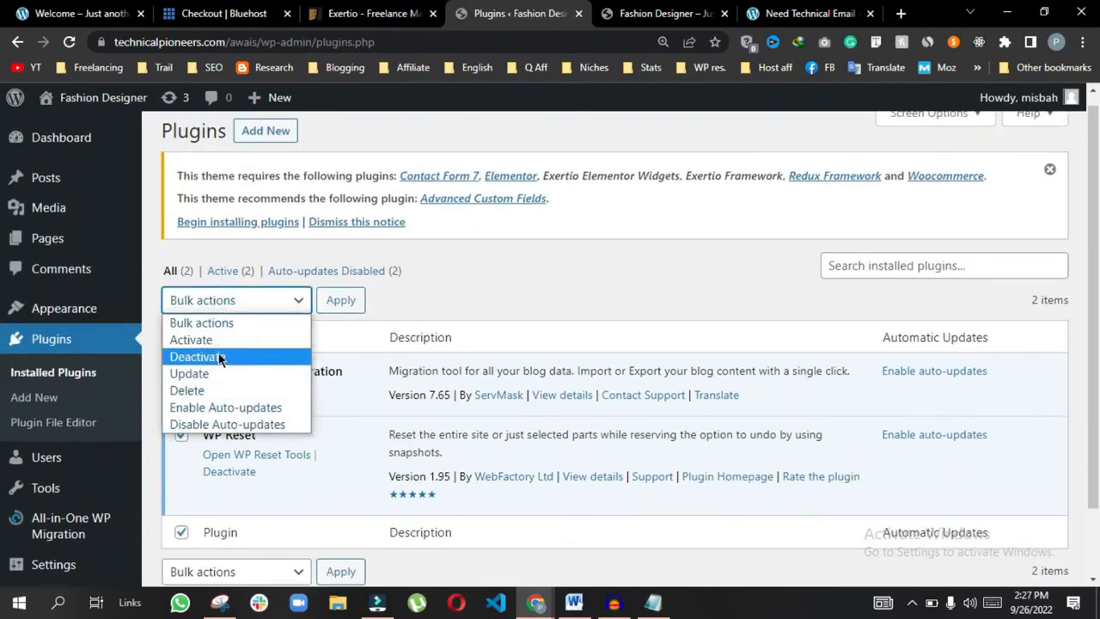
left_click(221, 356)
left_click(352, 307)
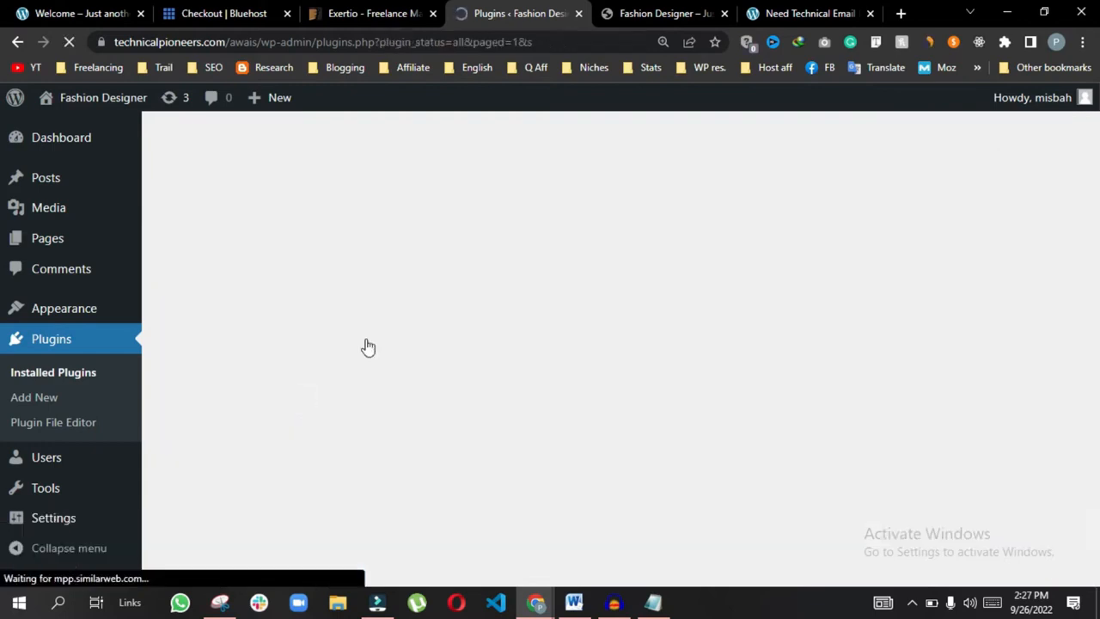
- Delete the deactivated All-in-One WP Migration and WP Reset plugins together with their data
left_click(180, 398)
left_click(225, 360)
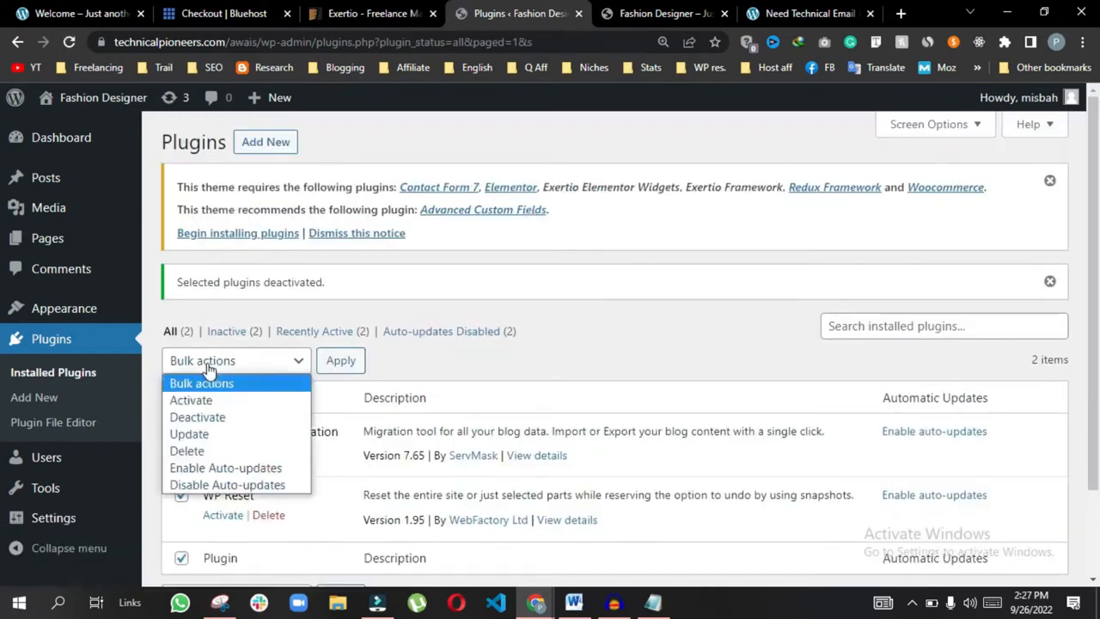
left_click(217, 452)
left_click(348, 365)
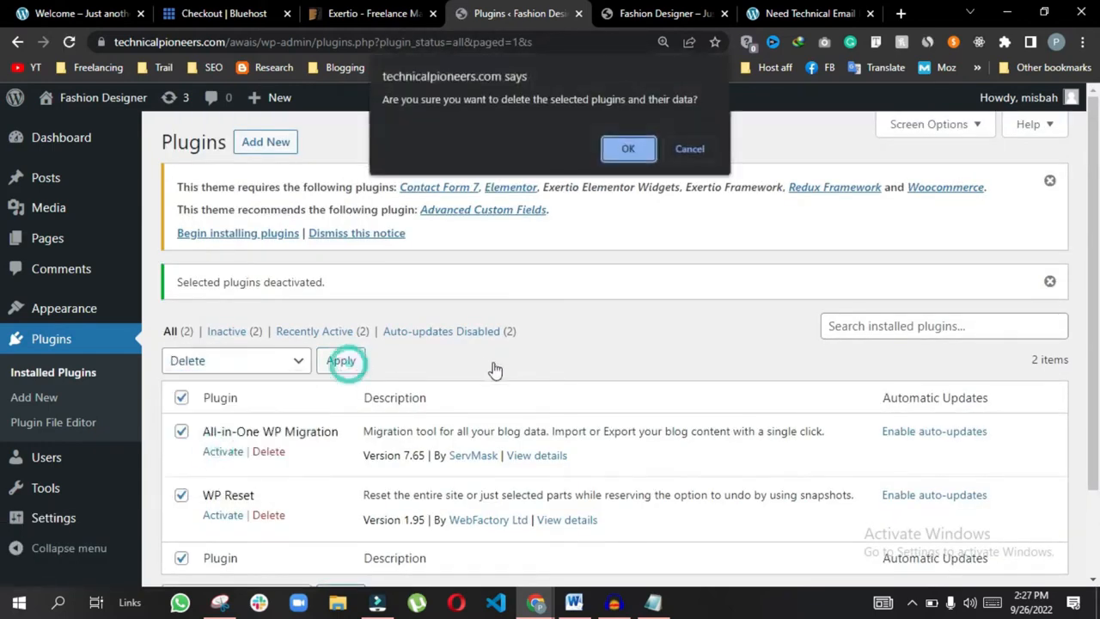
left_click(627, 145)
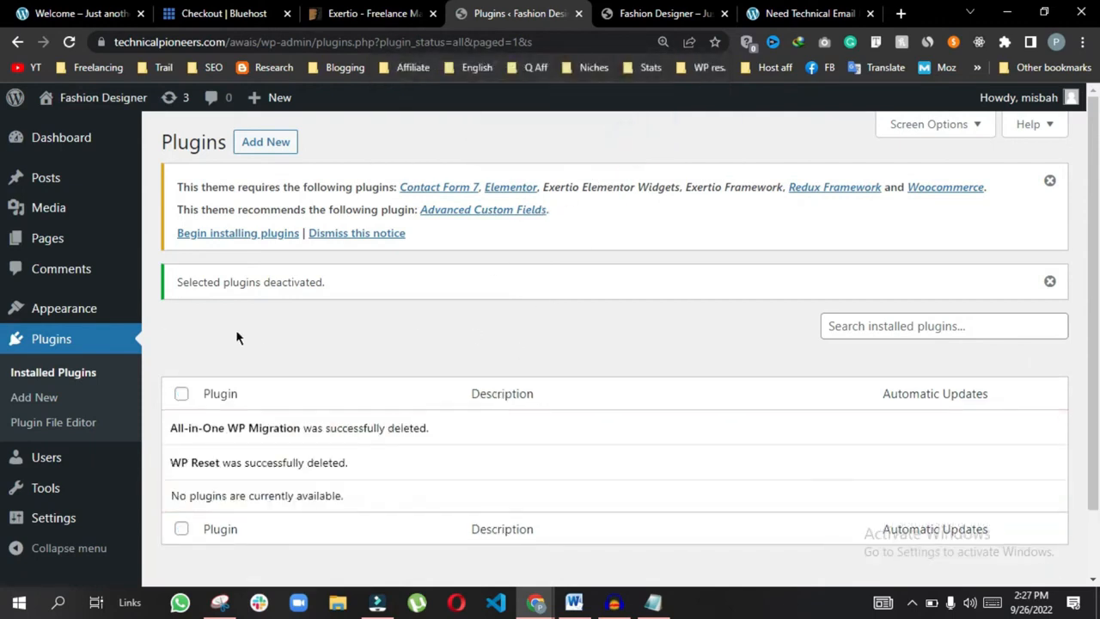
- Bulk-install all the plugins that the Exertio theme requires or recommends
mouse_move(62, 314)
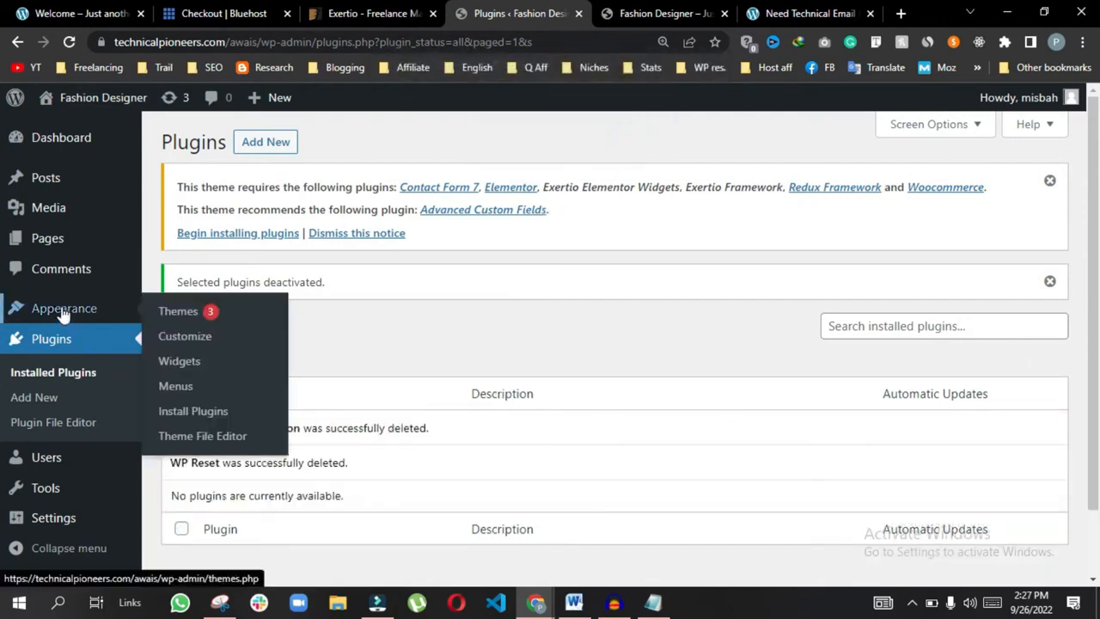
left_click(193, 413)
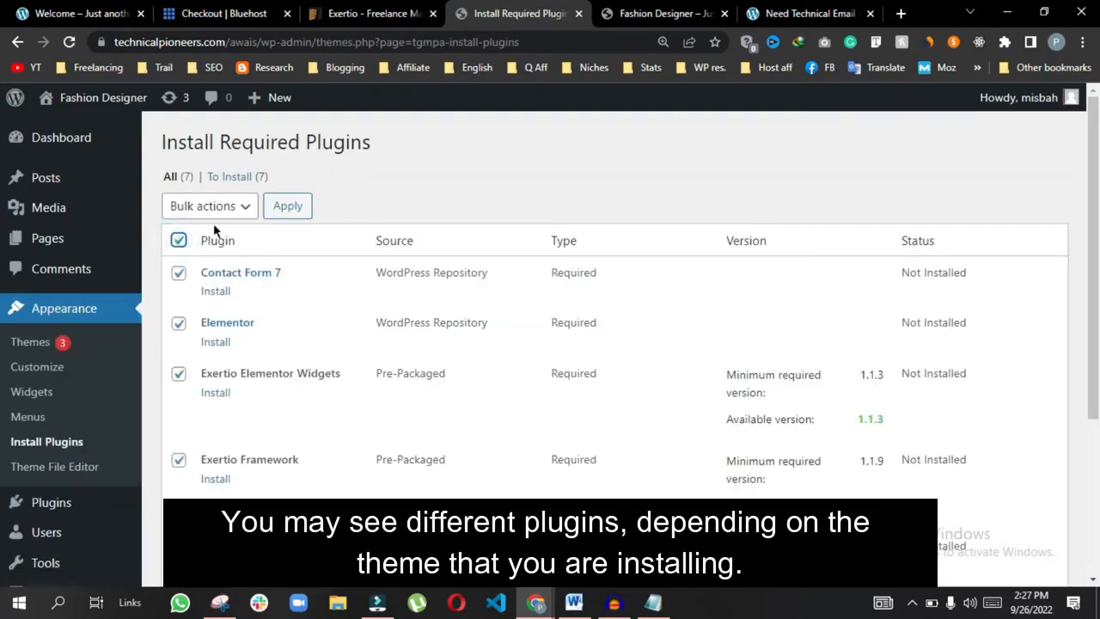
left_click(216, 210)
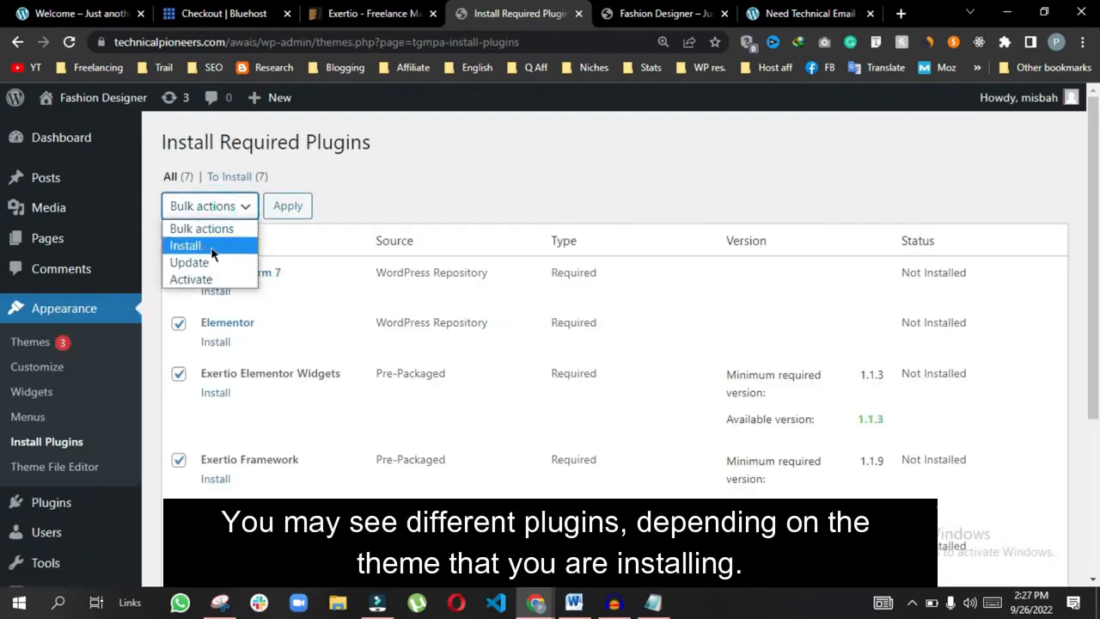
left_click(212, 247)
left_click(286, 213)
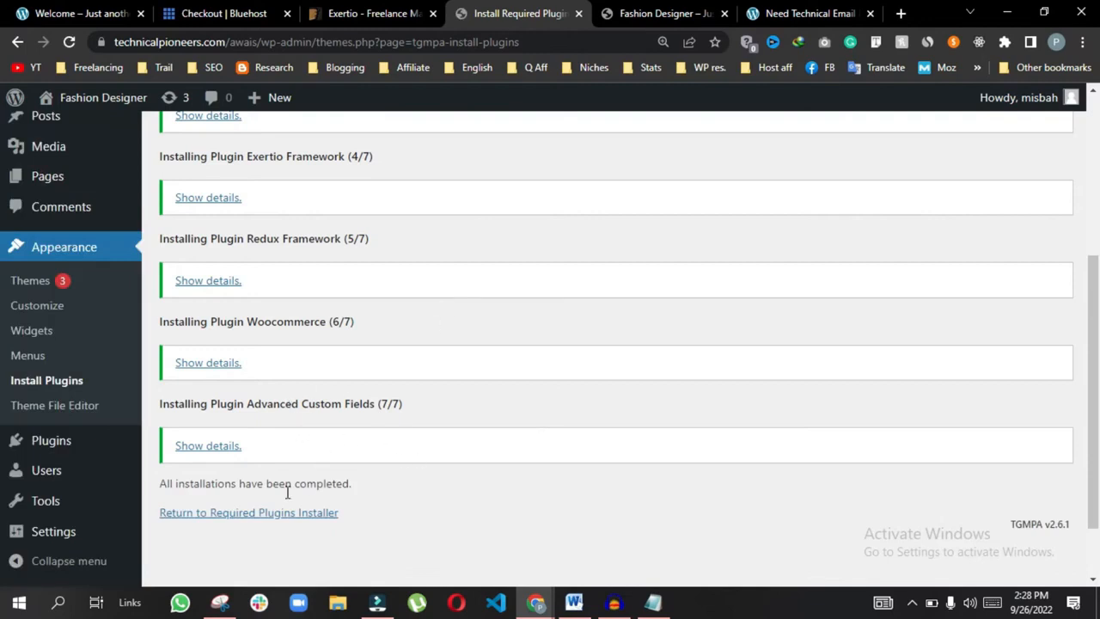
- Return to the required plugins installer and activate all the newly installed plugins in bulk
left_click(222, 516)
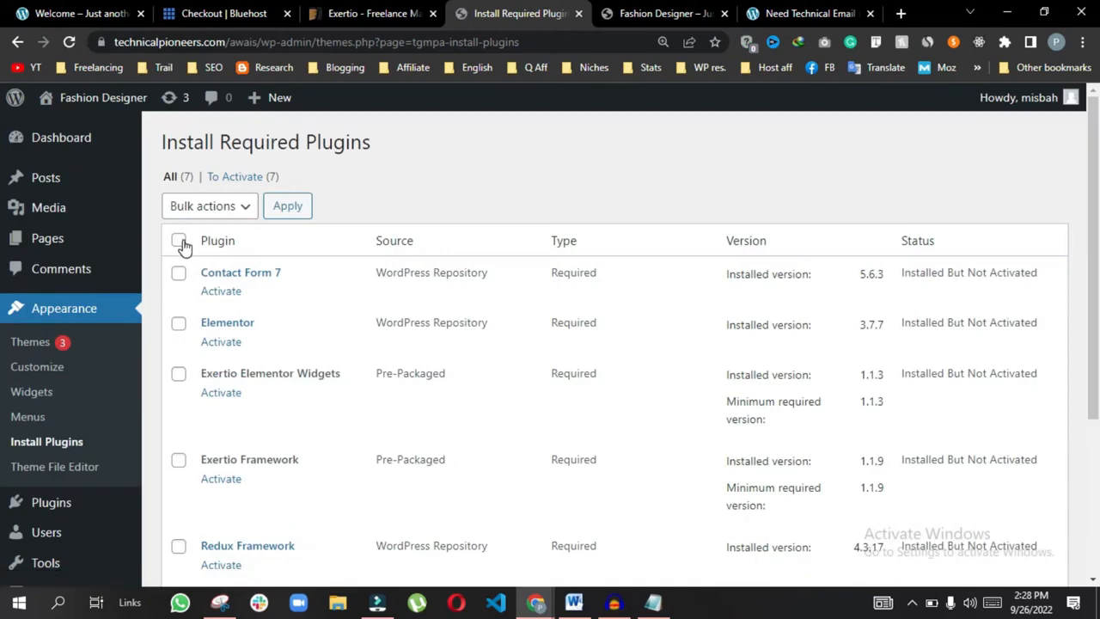
left_click(179, 242)
left_click(236, 207)
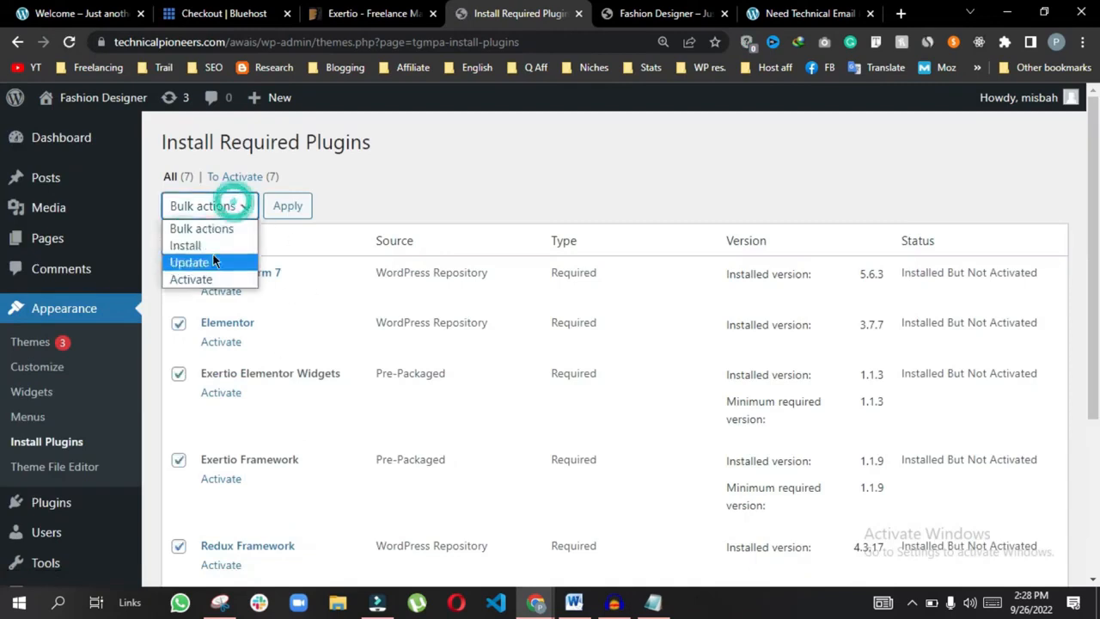
left_click(209, 282)
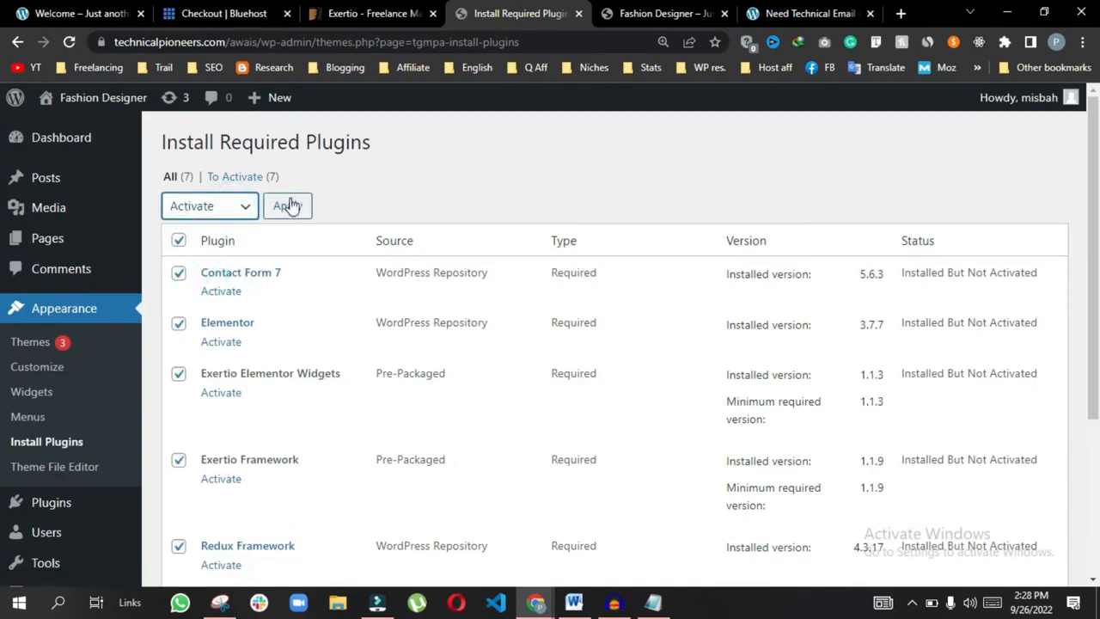
left_click(289, 206)
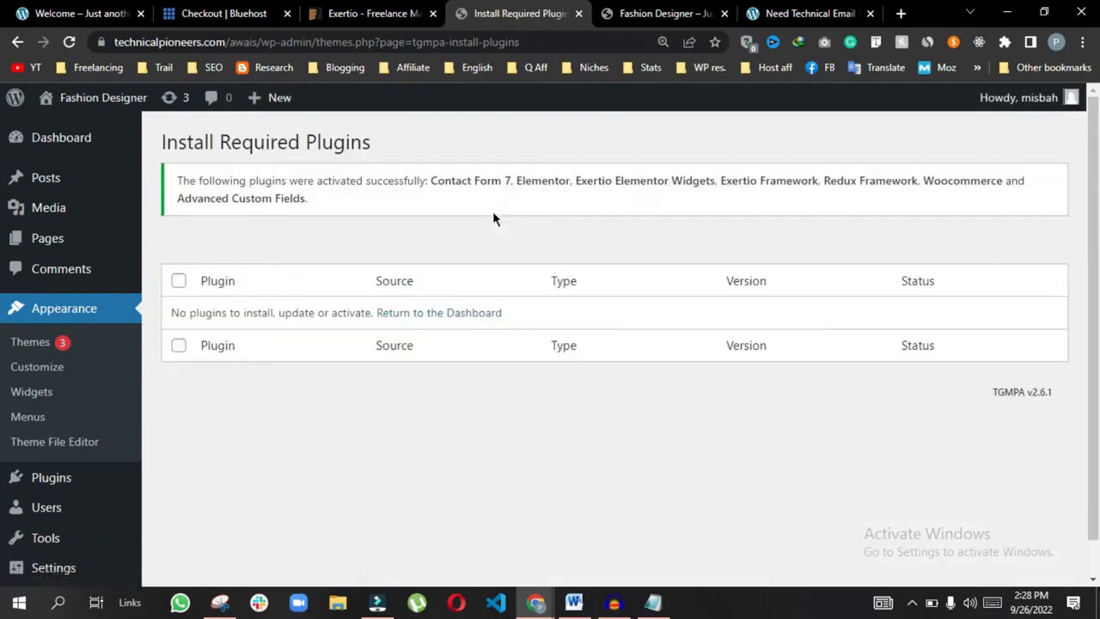
- Go back to the dashboard, leaving the Elementor onboarding, and look through the admin menu entries
left_click(461, 314)
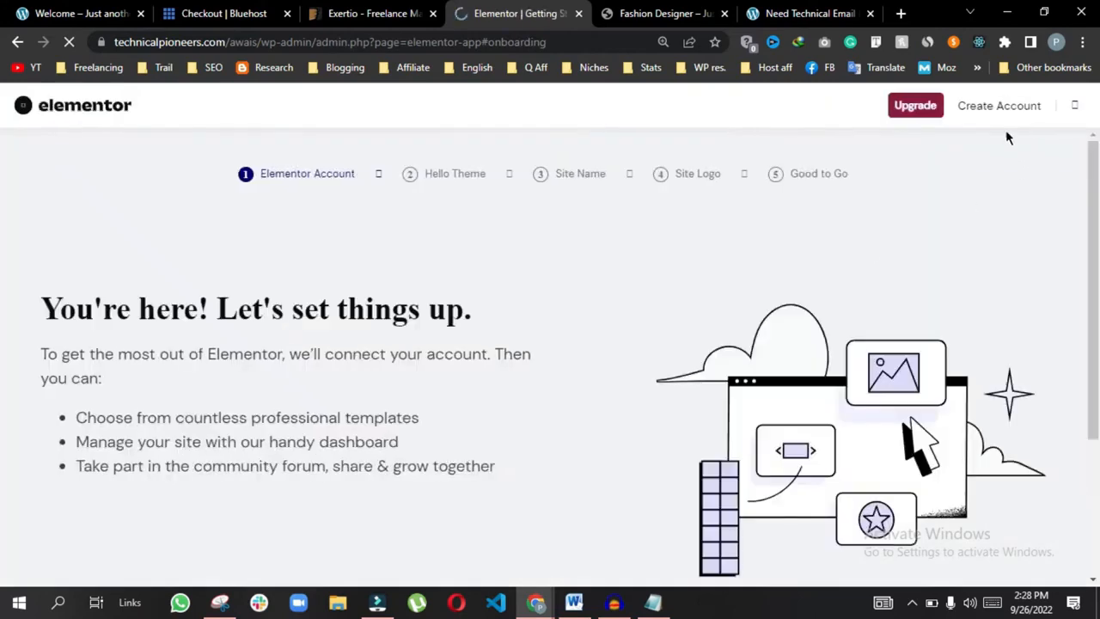
left_click(1074, 107)
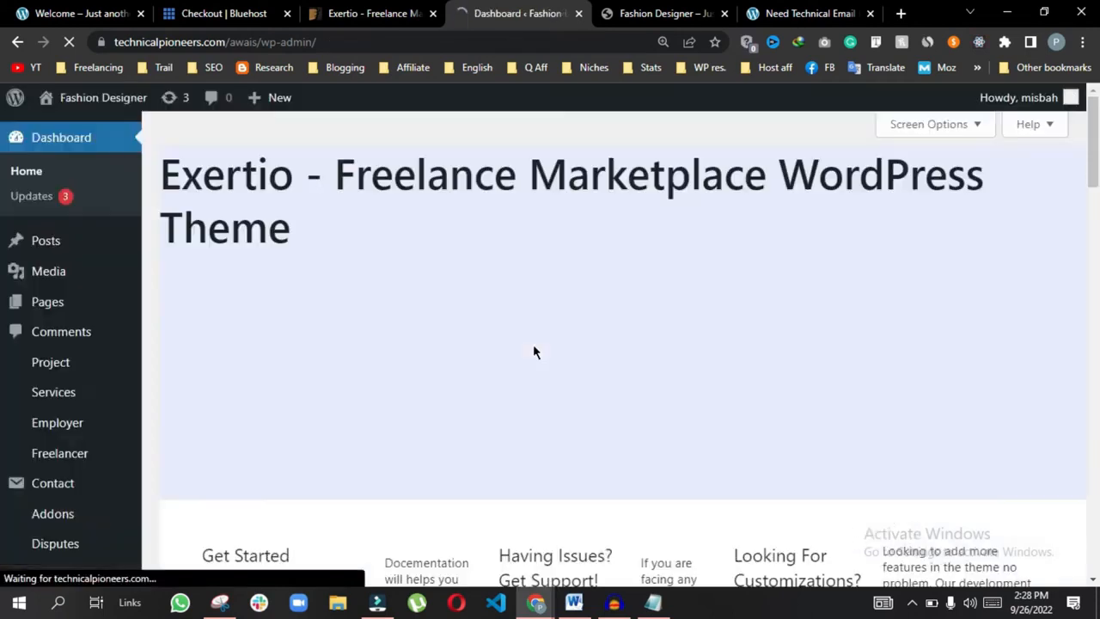
scroll(75, 420, "down", 4)
scroll(74, 419, "up", 4)
scroll(67, 285, "down", 10)
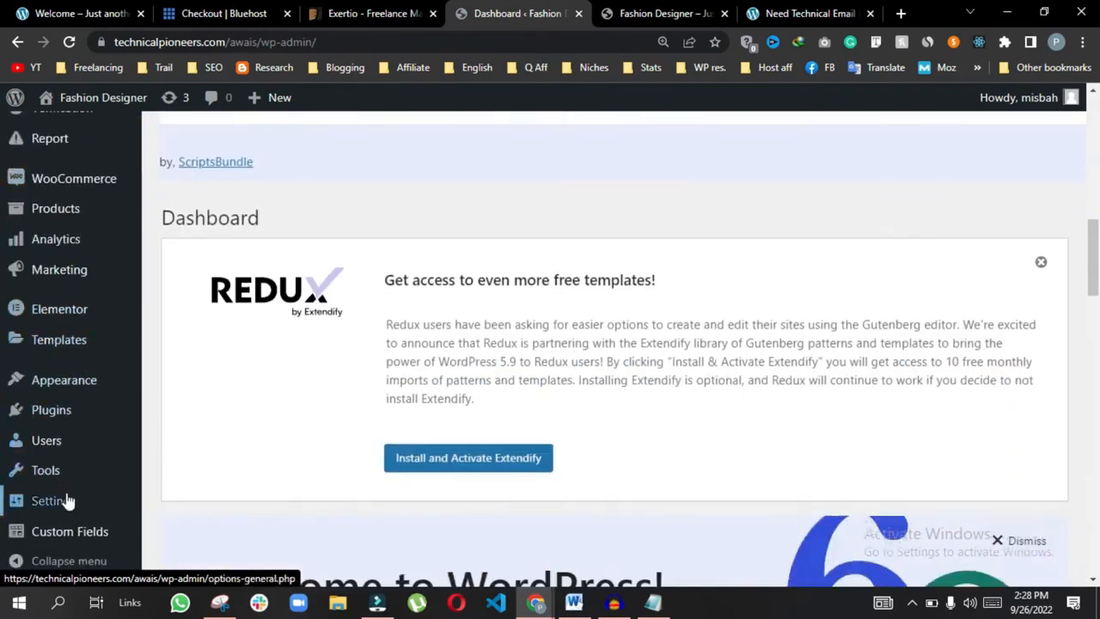
mouse_move(67, 500)
scroll(65, 464, "up", 10)
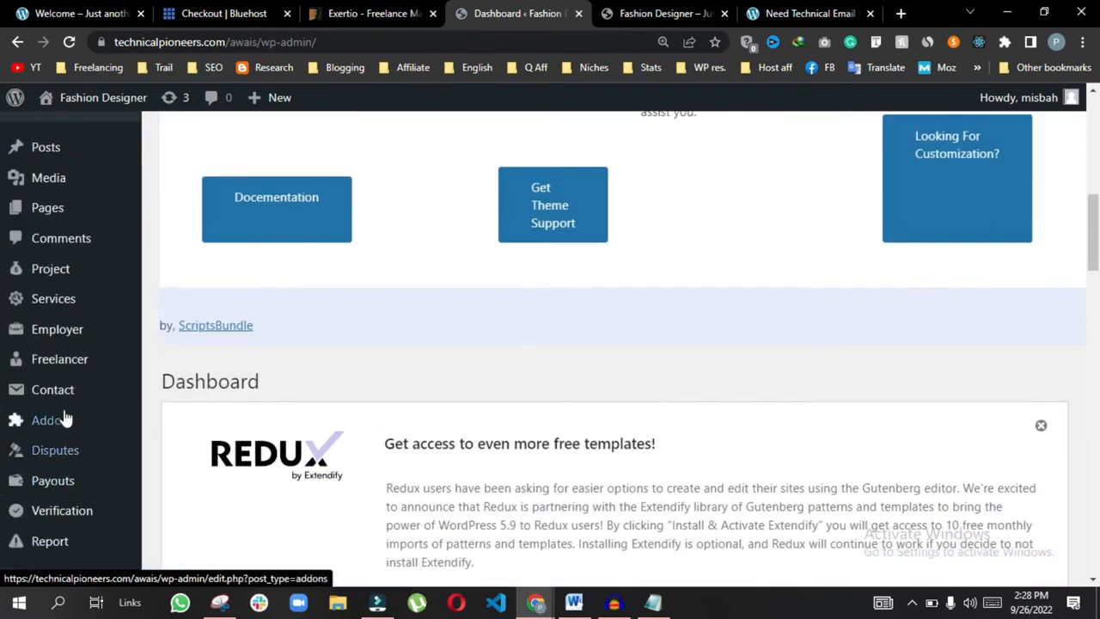
- Open the list of installed plugins and review the plugins added for the theme
scroll(42, 315, "down", 6)
mouse_move(60, 299)
mouse_move(74, 418)
left_click(203, 414)
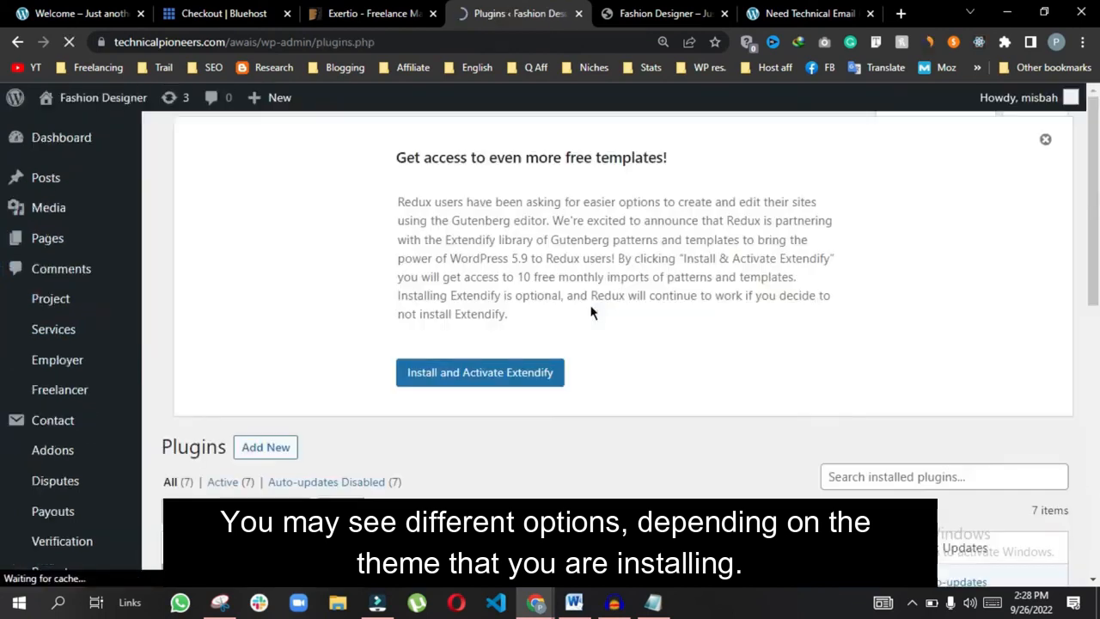
scroll(293, 286, "down", 10)
scroll(283, 338, "up", 6)
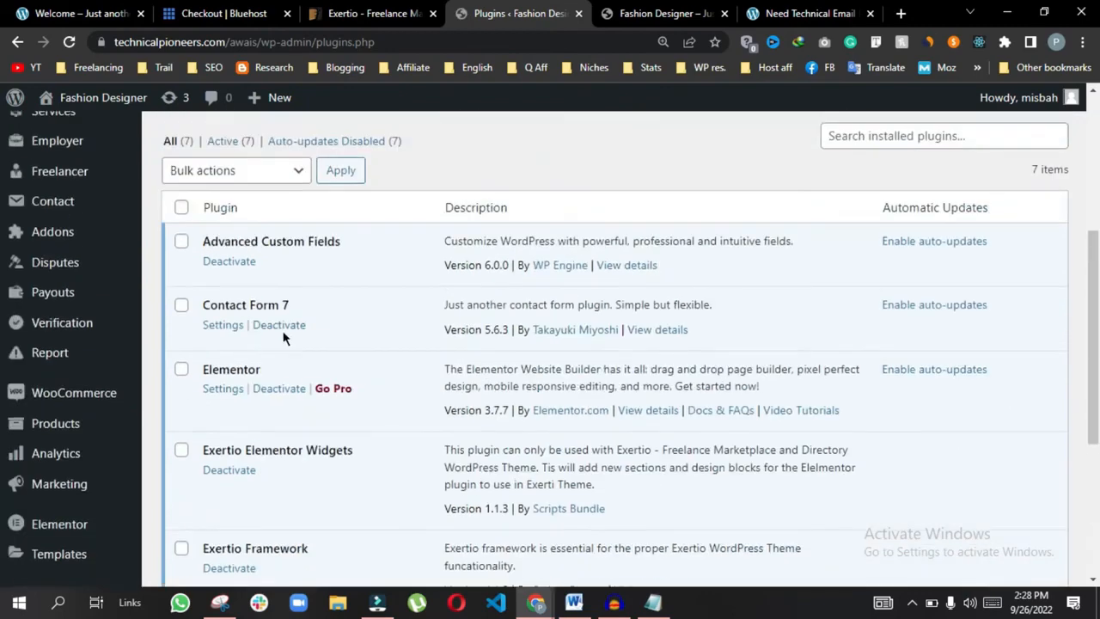
- Review the rest of the installed plugins and check how the site's front page looks with the Exertio theme
scroll(276, 340, "down", 5)
scroll(277, 339, "up", 2)
scroll(277, 340, "up", 5)
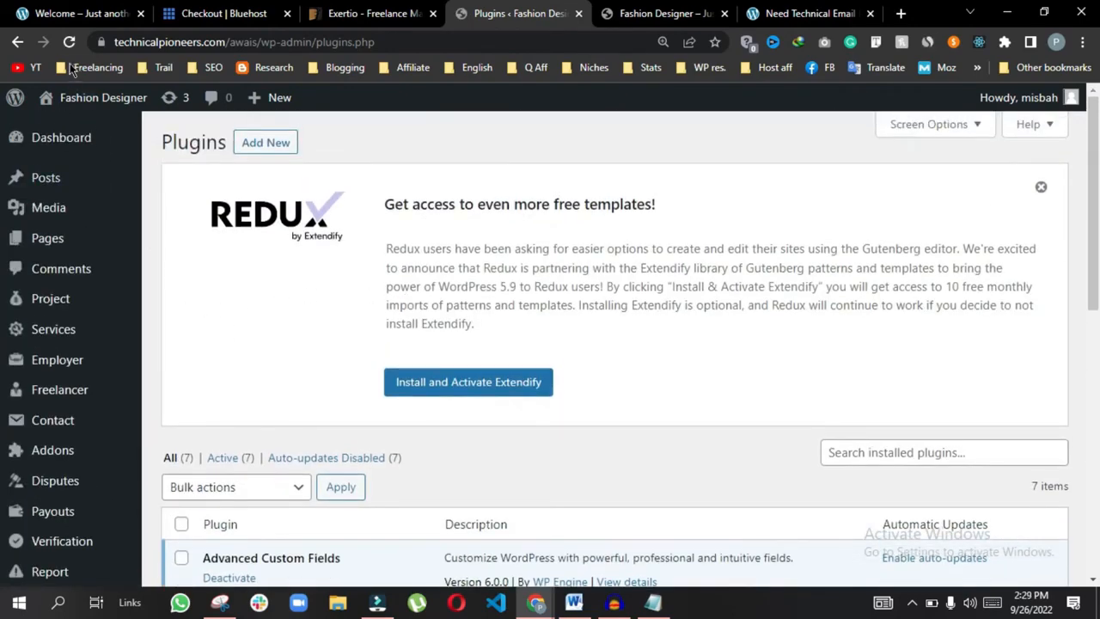
left_click(378, 14)
left_click(640, 16)
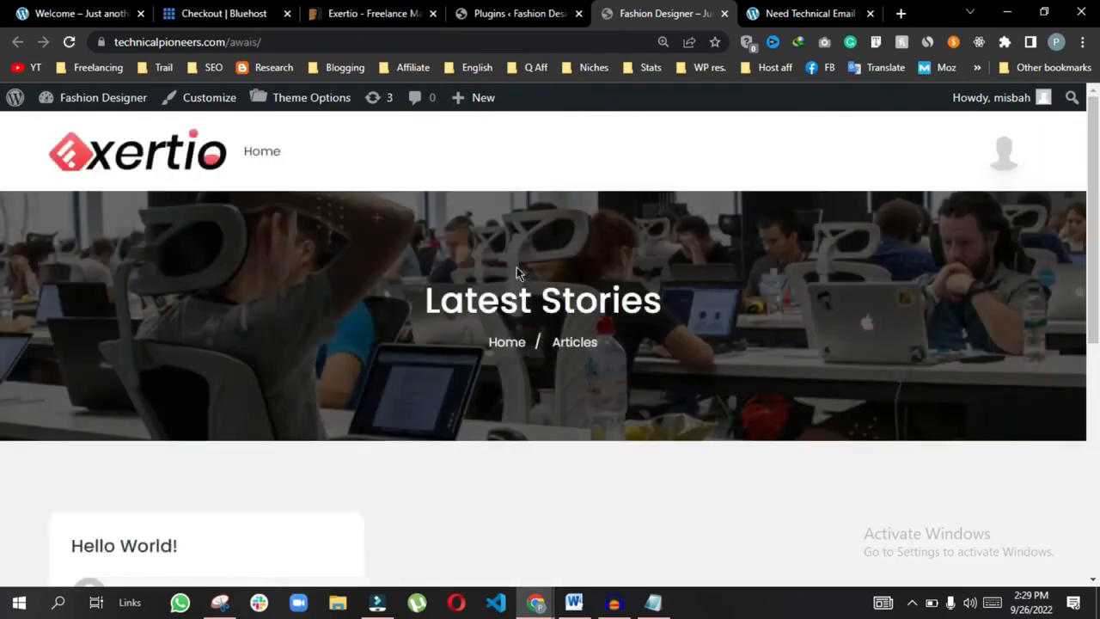
scroll(433, 285, "down", 6)
scroll(432, 284, "up", 6)
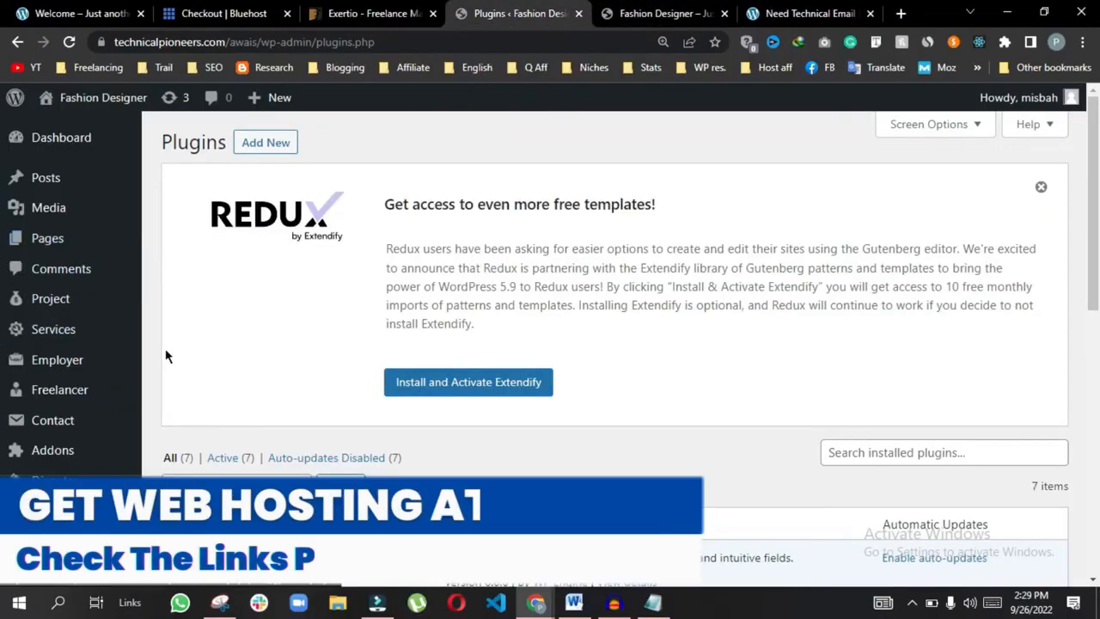
- Open the site's Available Tools page and continue to the Import page
scroll(228, 355, "down", 4)
scroll(181, 381, "down", 4)
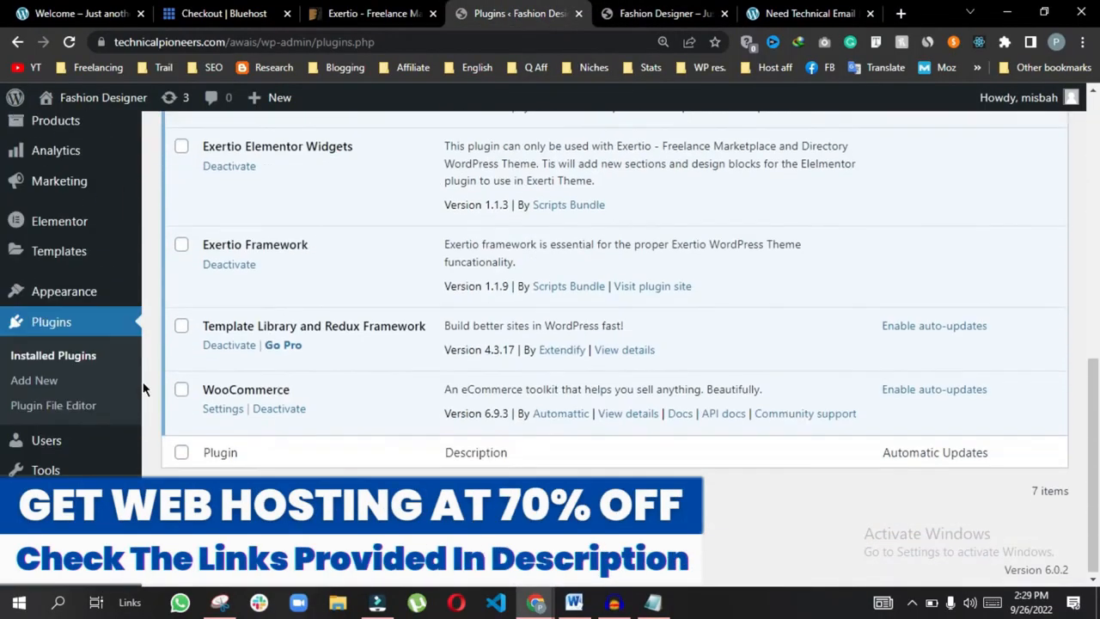
mouse_move(47, 470)
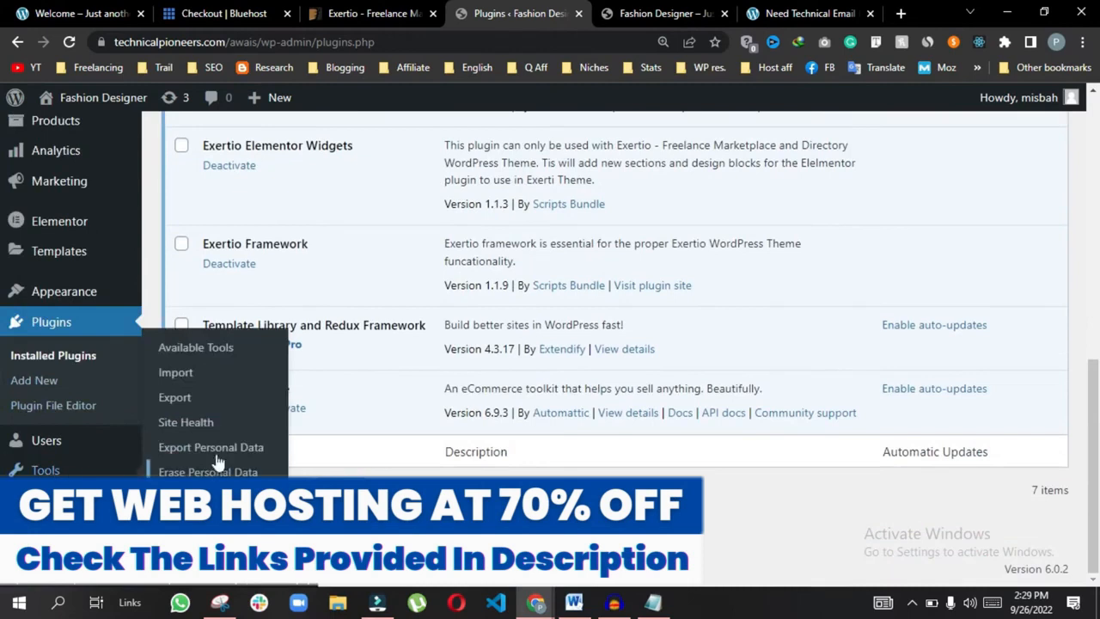
left_click(196, 348)
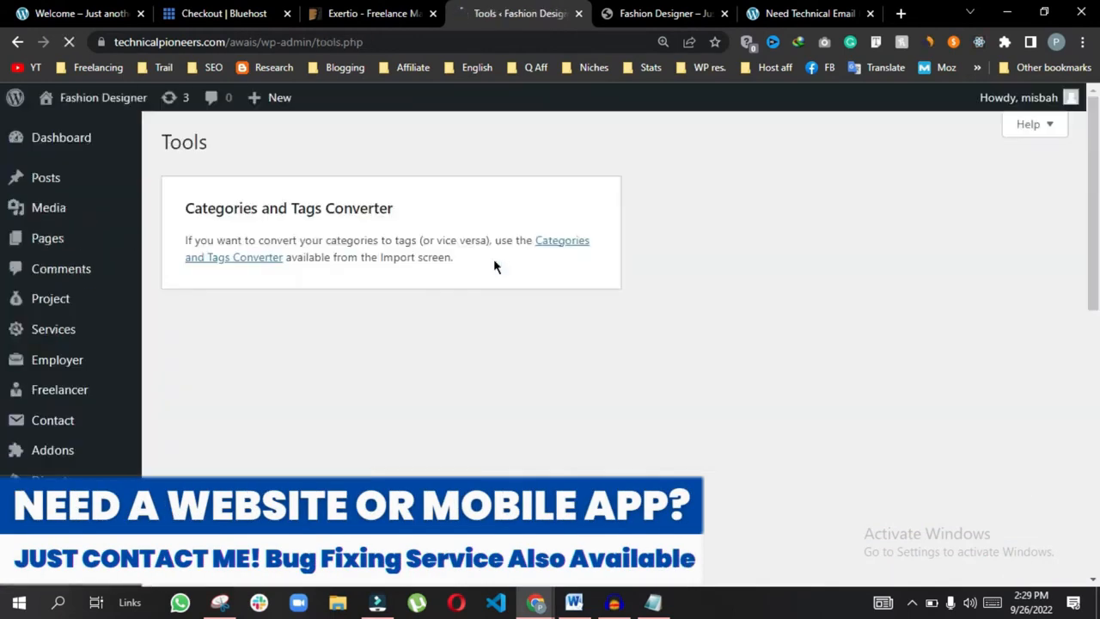
scroll(474, 260, "down", 5)
scroll(473, 260, "up", 5)
mouse_move(74, 153)
scroll(86, 301, "down", 8)
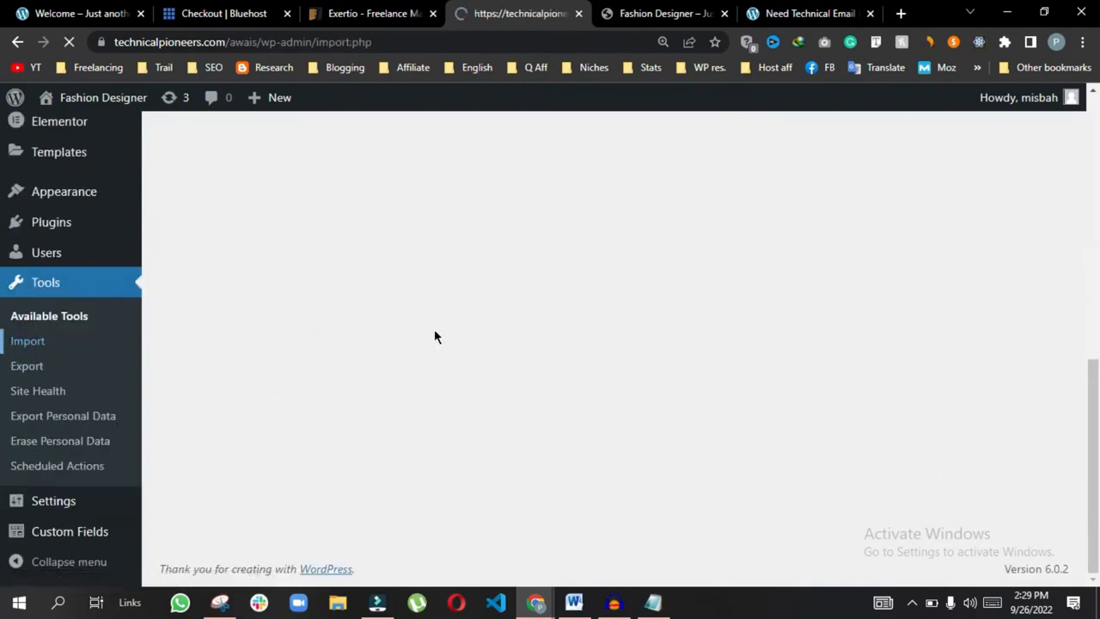
- Install the WordPress importer for posts, pages, comments, custom fields, categories and tags
scroll(275, 305, "down", 5)
scroll(270, 312, "up", 6)
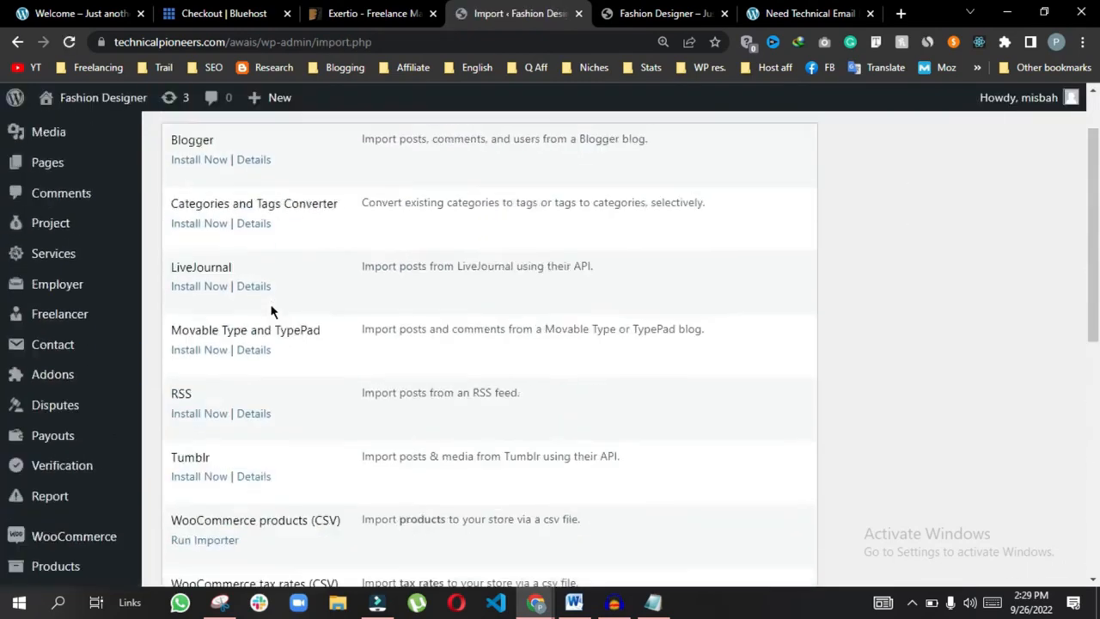
scroll(270, 312, "down", 5)
scroll(270, 309, "up", 1)
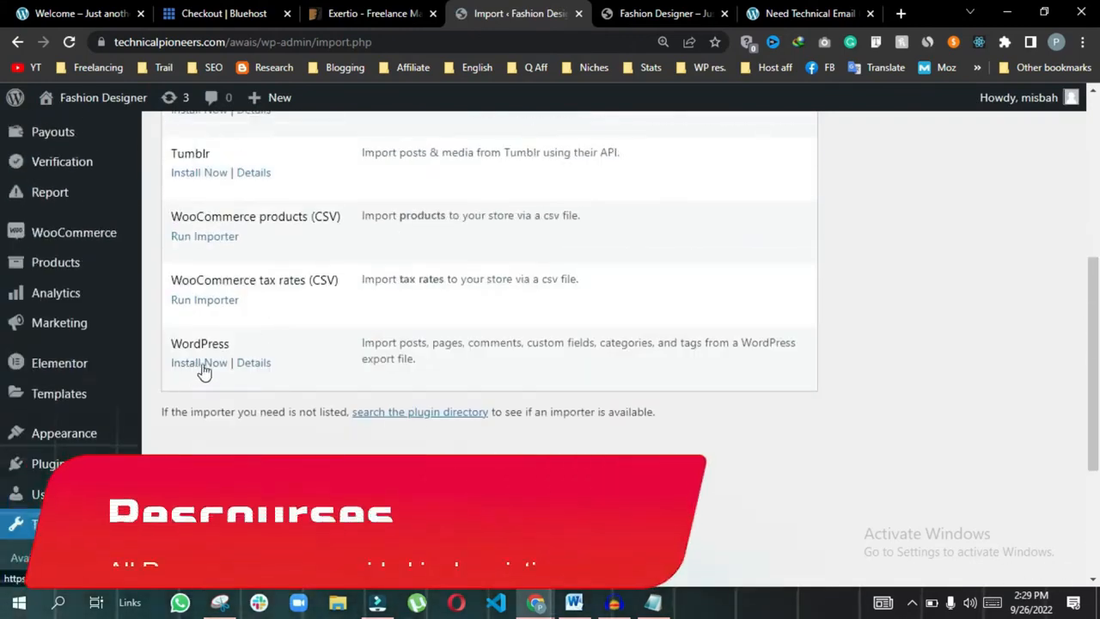
left_click(191, 368)
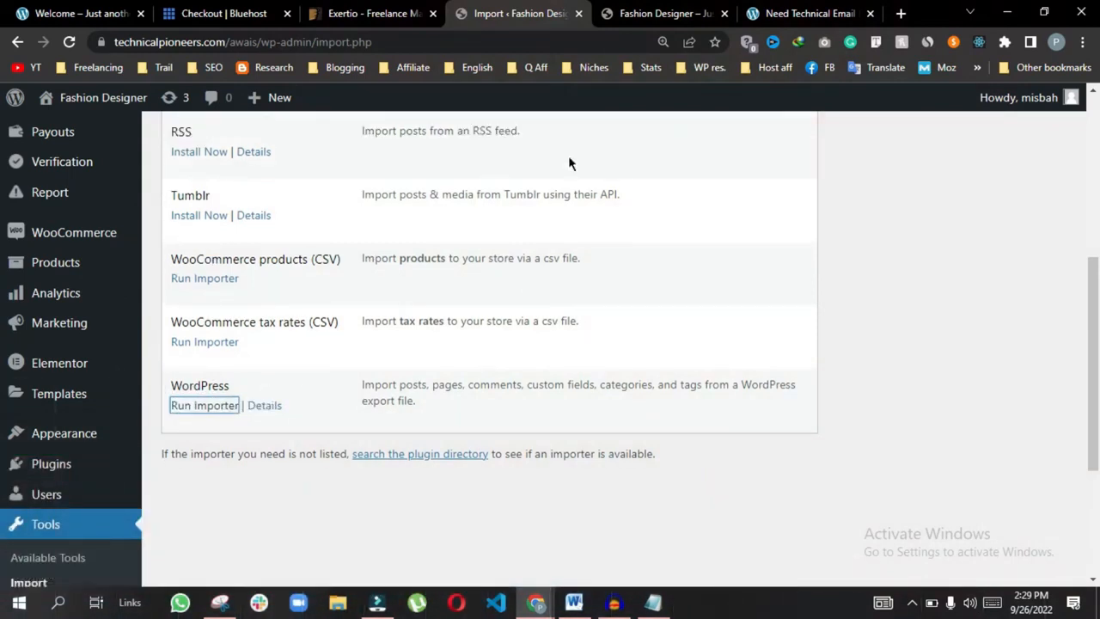
- Run the WordPress importer and upload content.xml from the theme's demo data folder
left_click(204, 407)
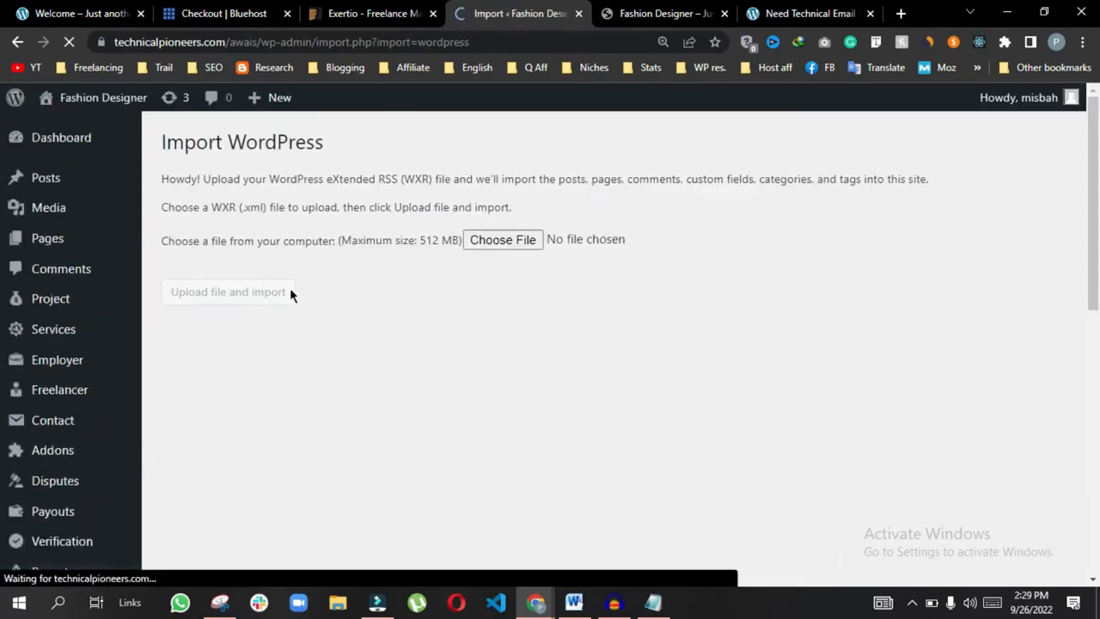
left_click(507, 244)
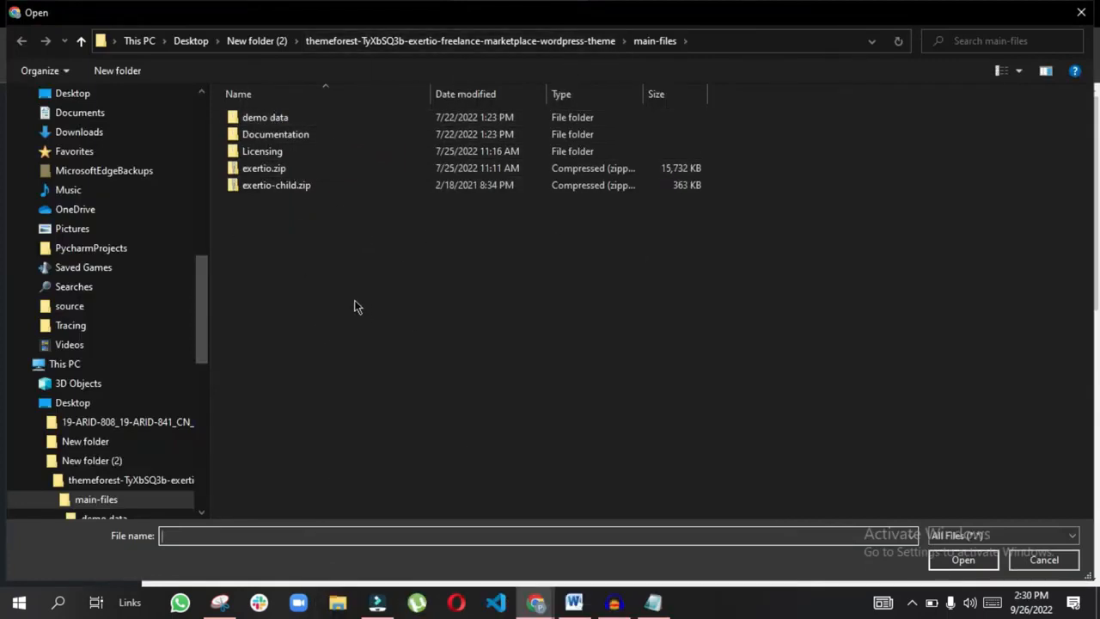
double_click(266, 118)
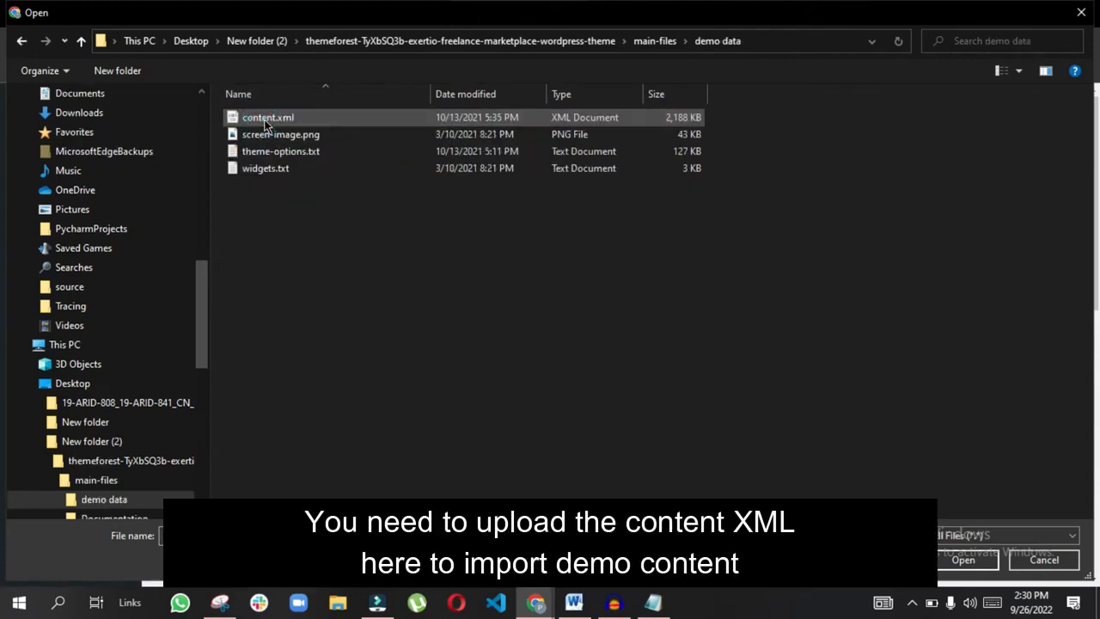
left_click(265, 121)
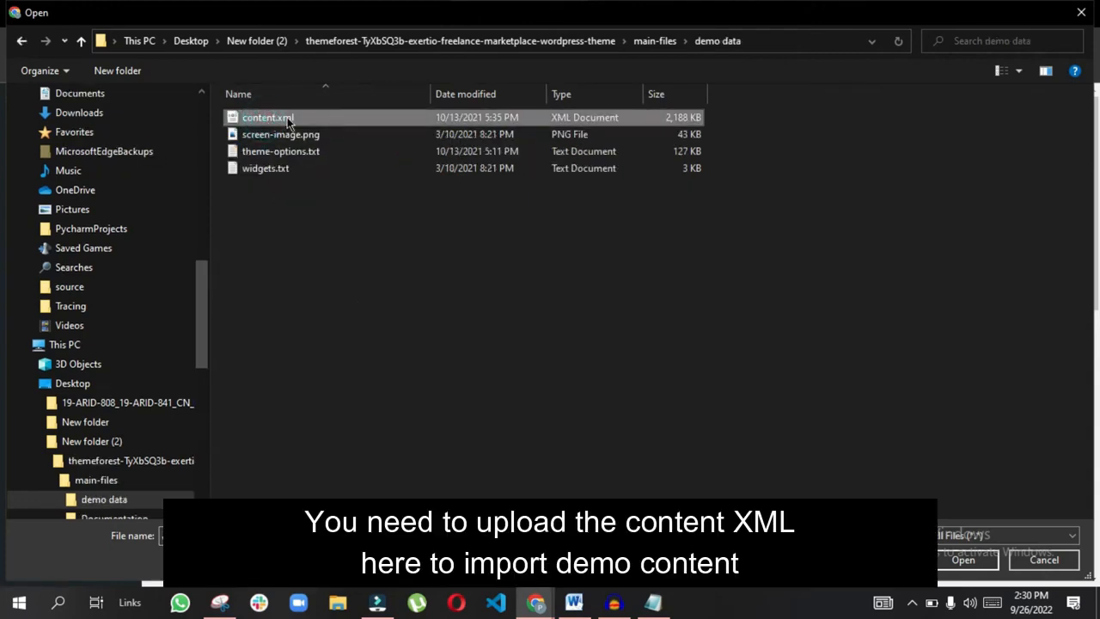
left_click(963, 559)
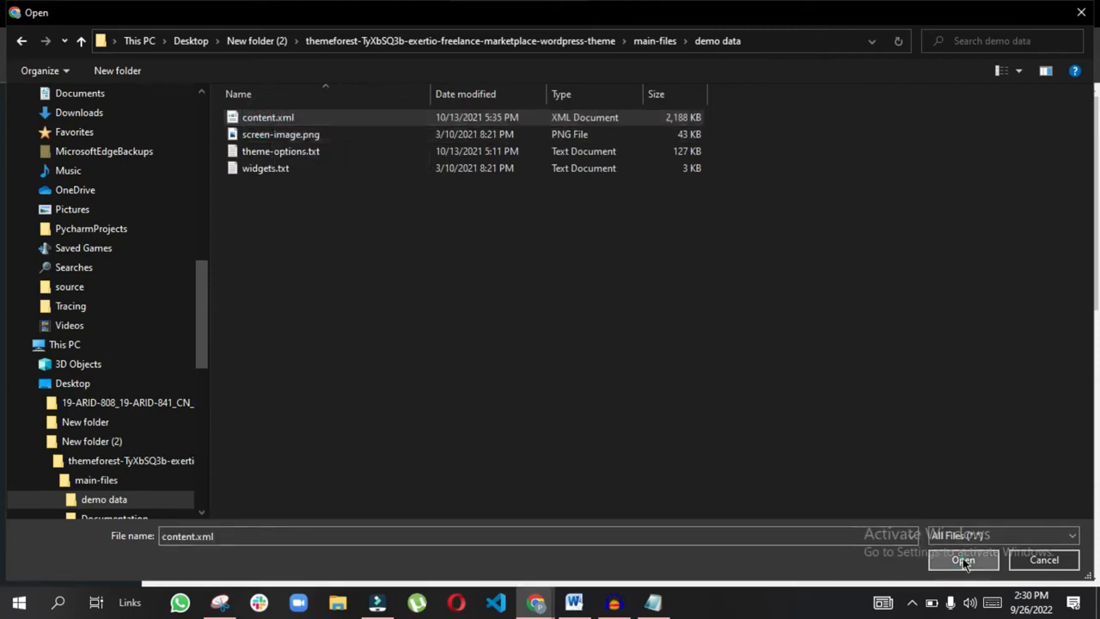
left_click(249, 294)
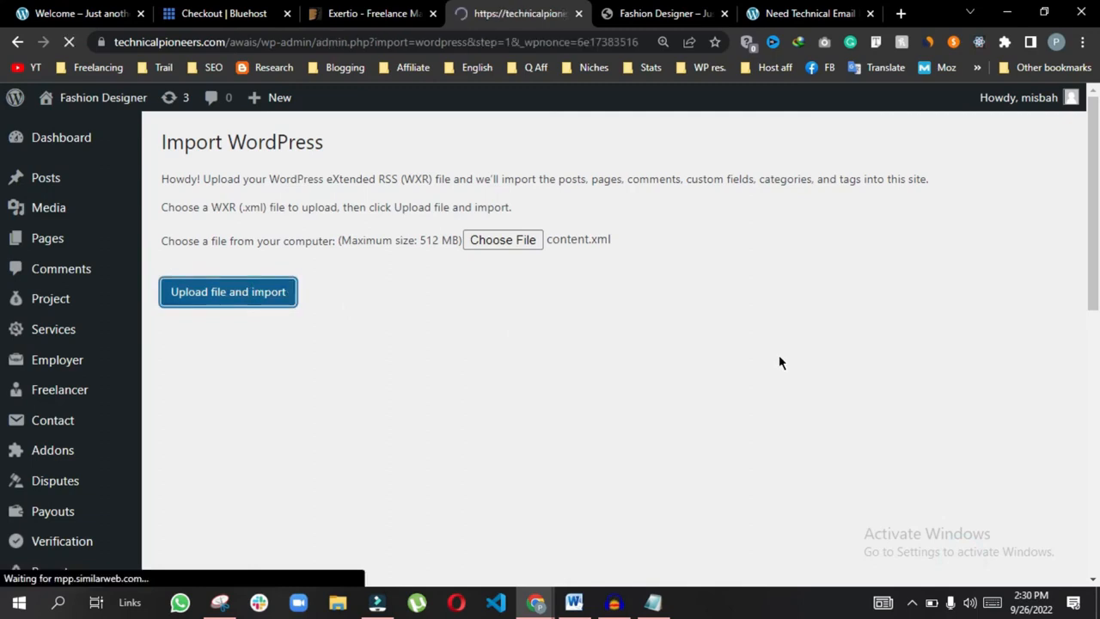
- Enable downloading and importing of file attachments, leave the author assignments unset, and submit the import
scroll(379, 289, "down", 7)
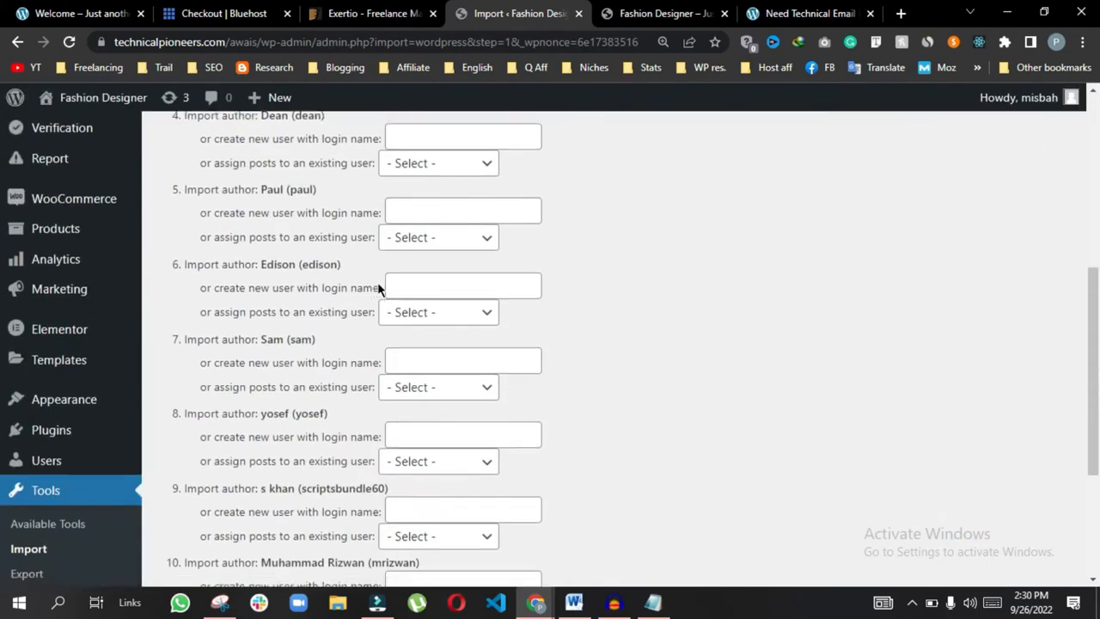
left_click(168, 446)
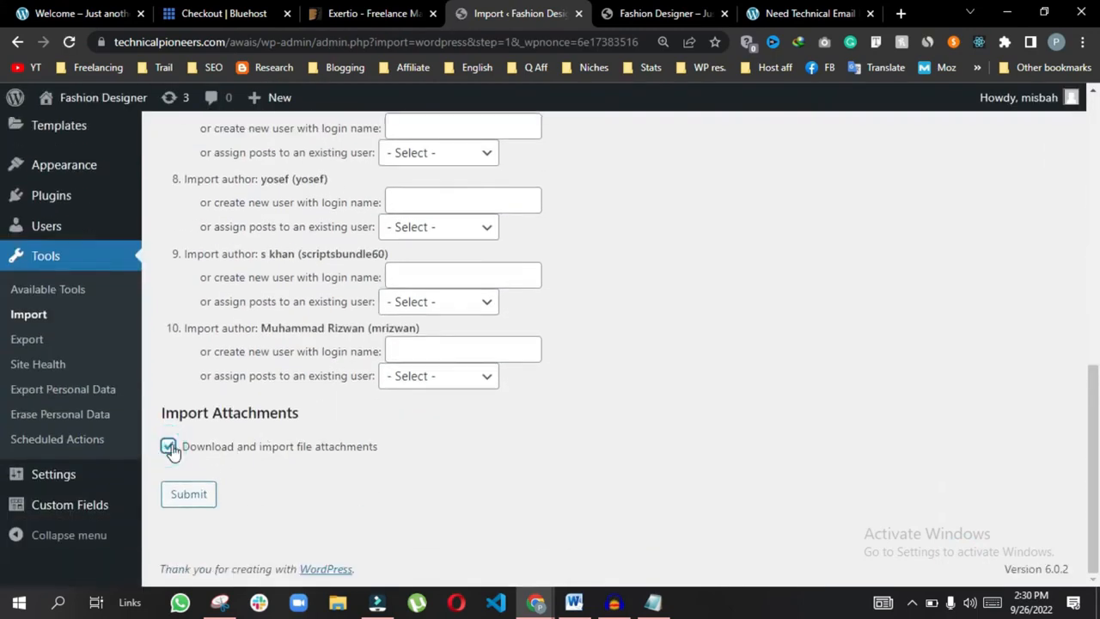
left_click(182, 494)
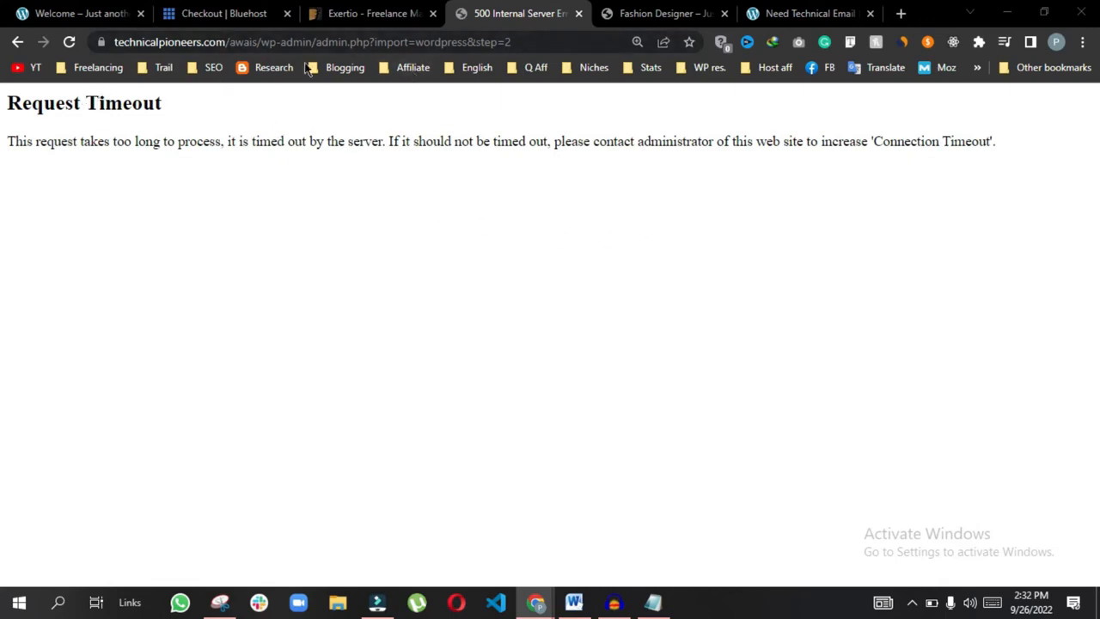
- Return to the admin dashboard by shortening the page address to end at wp-admin/
left_click_drag(547, 42, 345, 42)
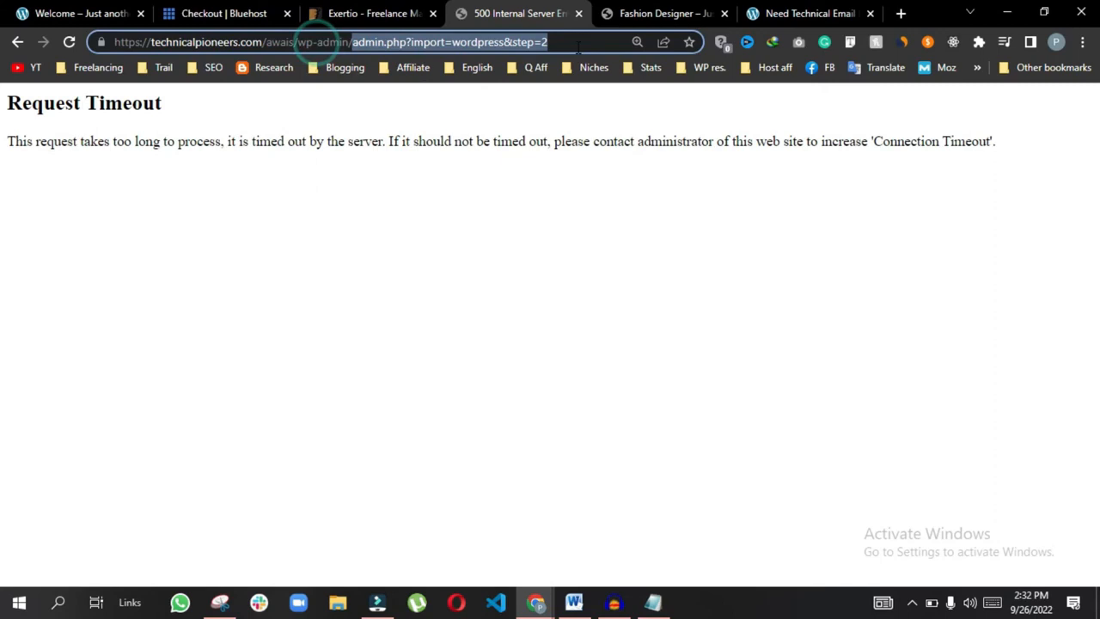
key("BackSpace")
key("Return")
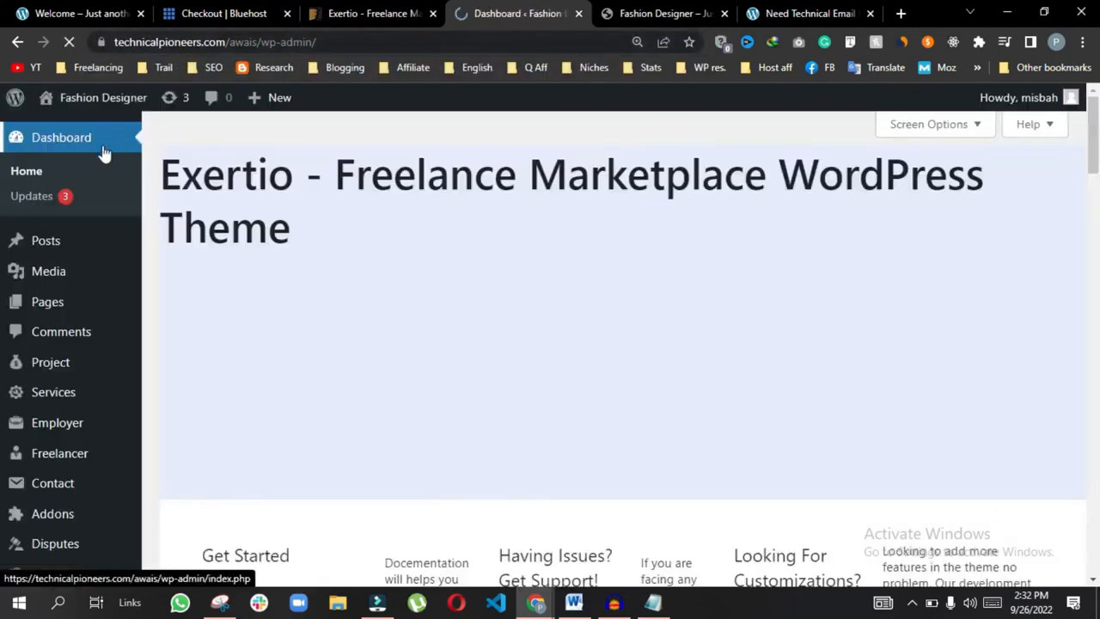
- Re-install WordPress version 6.0.2 from the site's updates page
left_click(43, 196)
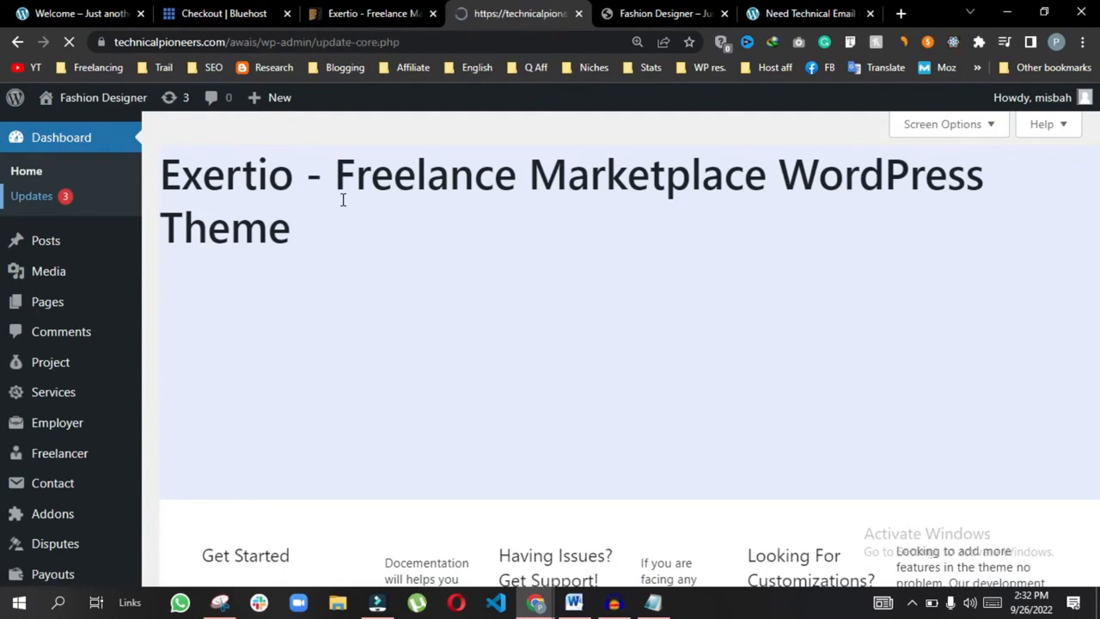
scroll(340, 198, "down", 4)
scroll(295, 195, "up", 1)
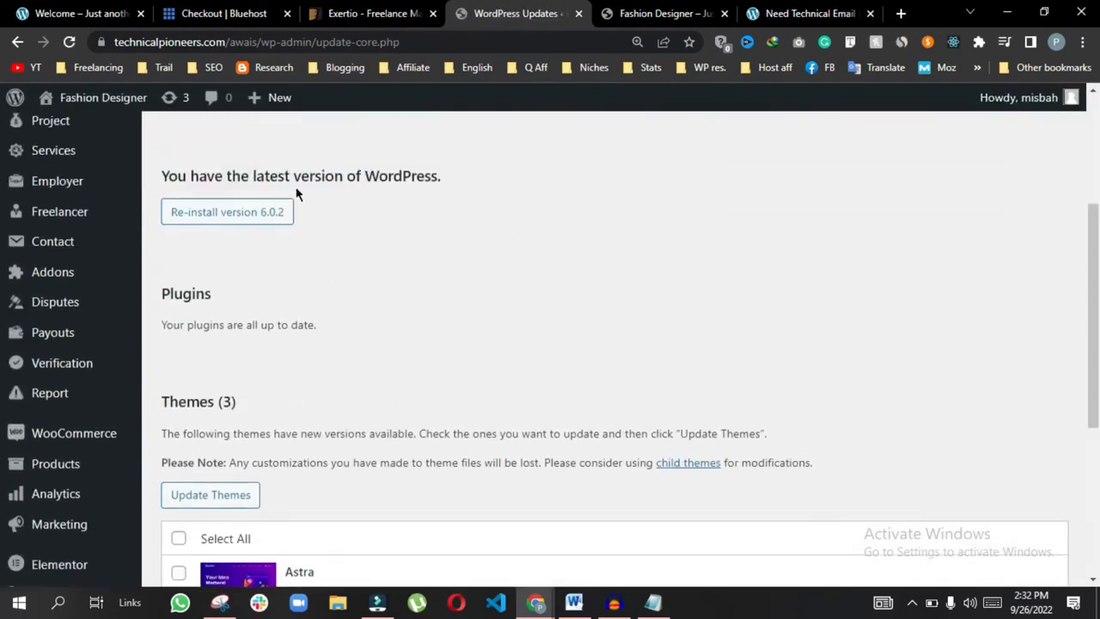
left_click(228, 219)
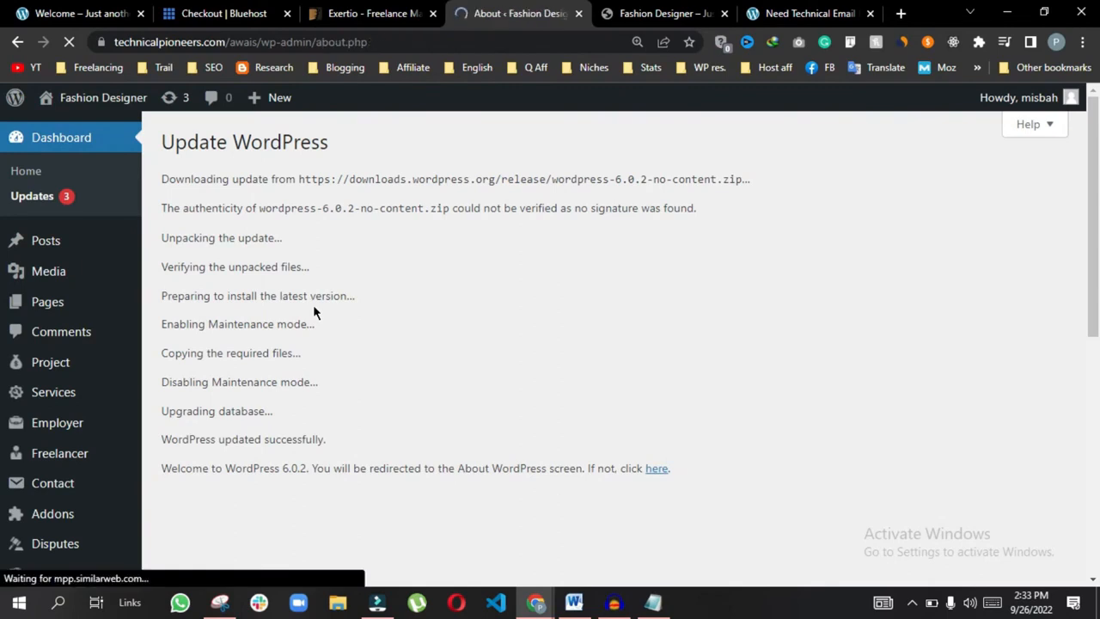
scroll(427, 287, "down", 5)
scroll(353, 252, "up", 5)
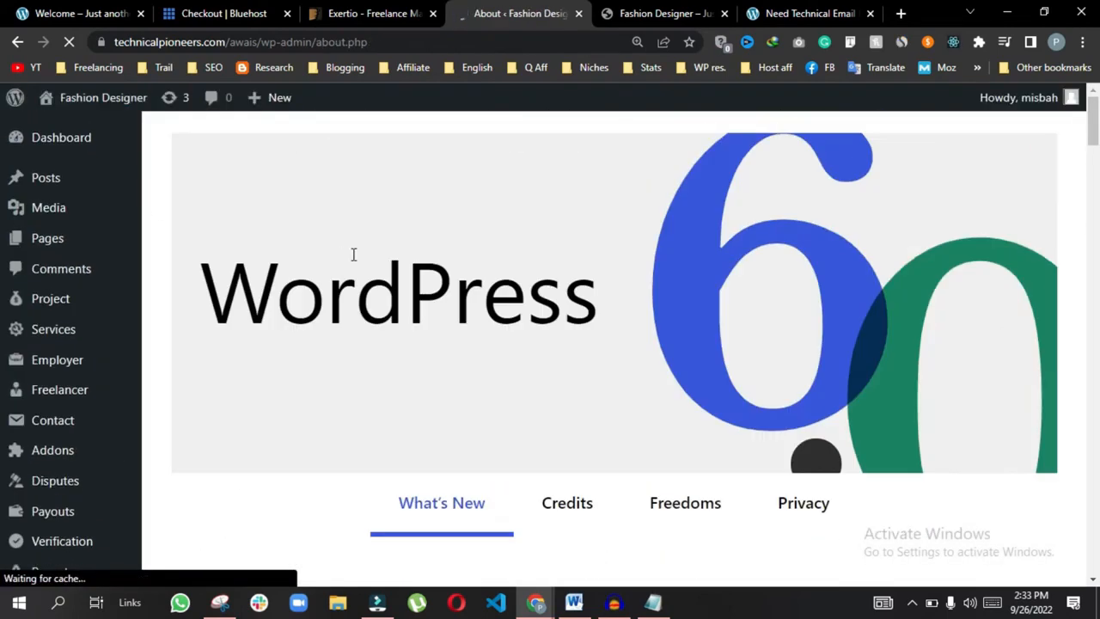
- Leave the About WordPress page for the Import page and run the WordPress importer again
scroll(317, 263, "down", 6)
scroll(258, 262, "down", 4)
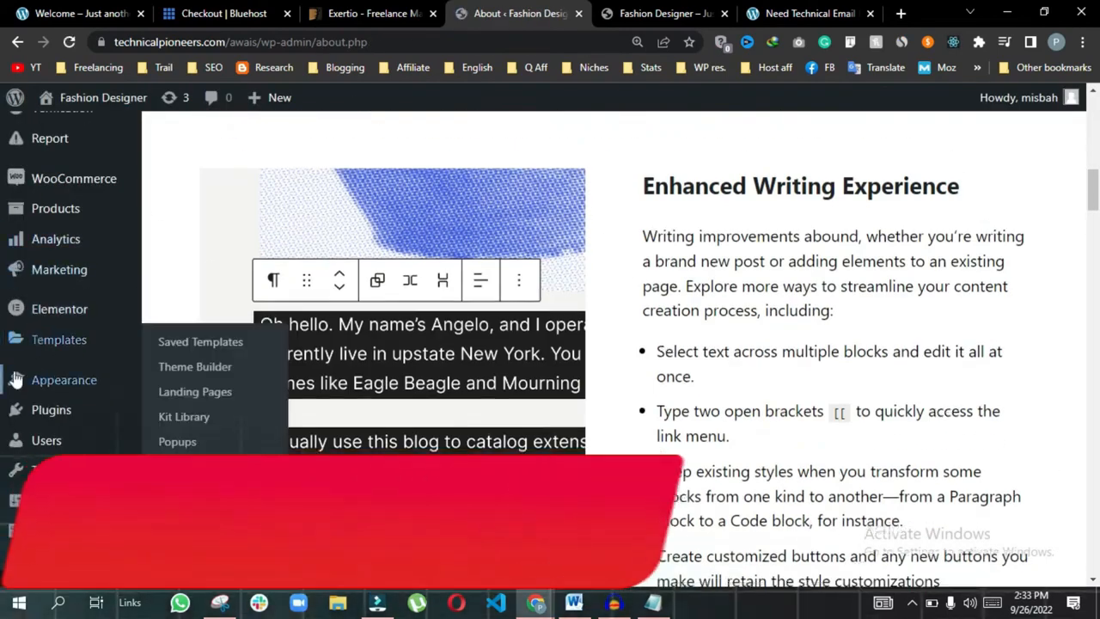
scroll(86, 404, "down", 4)
mouse_move(37, 416)
mouse_move(48, 382)
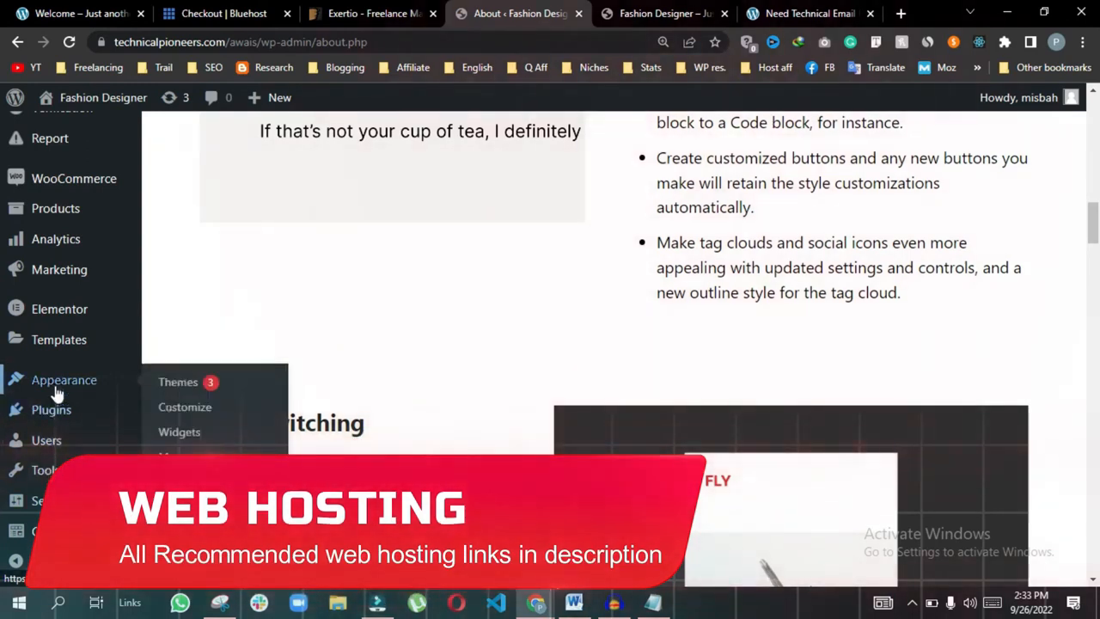
scroll(81, 386, "up", 2)
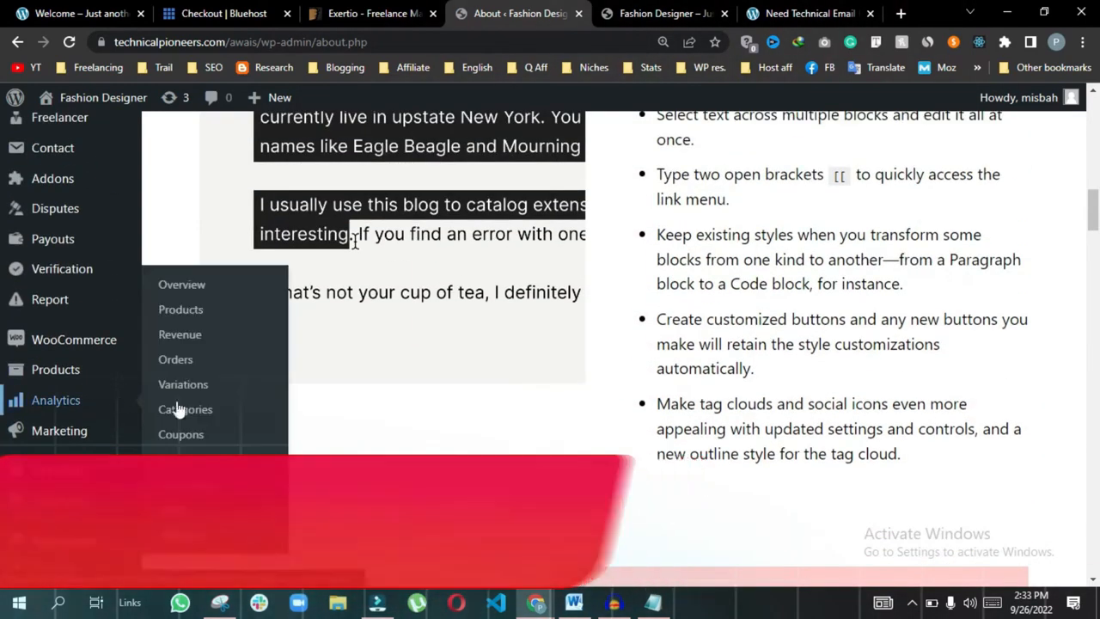
scroll(228, 351, "down", 4)
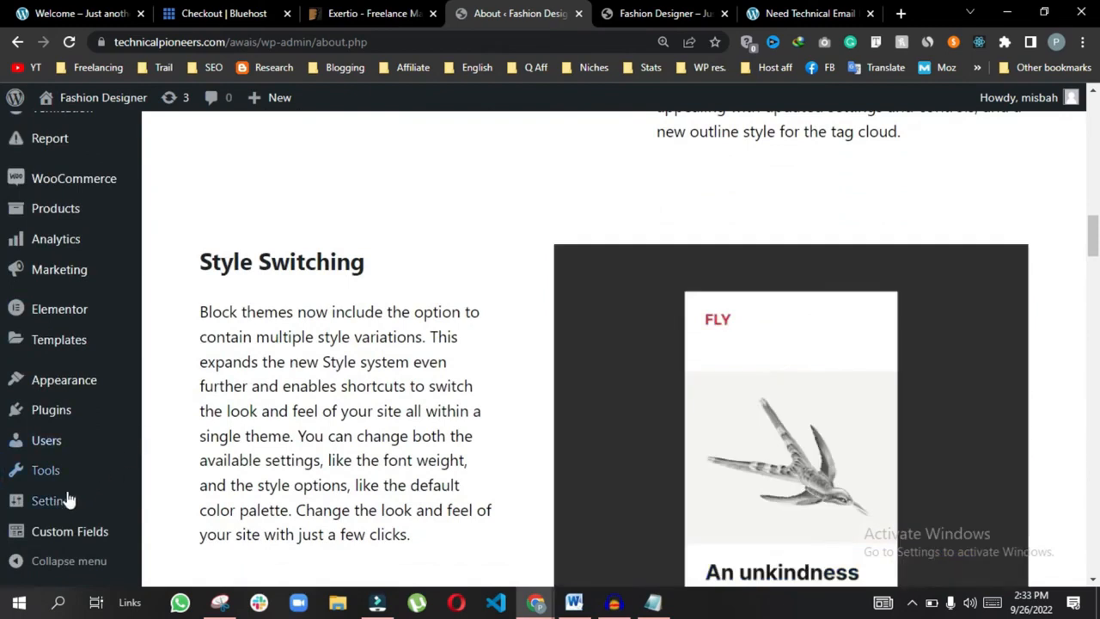
mouse_move(51, 474)
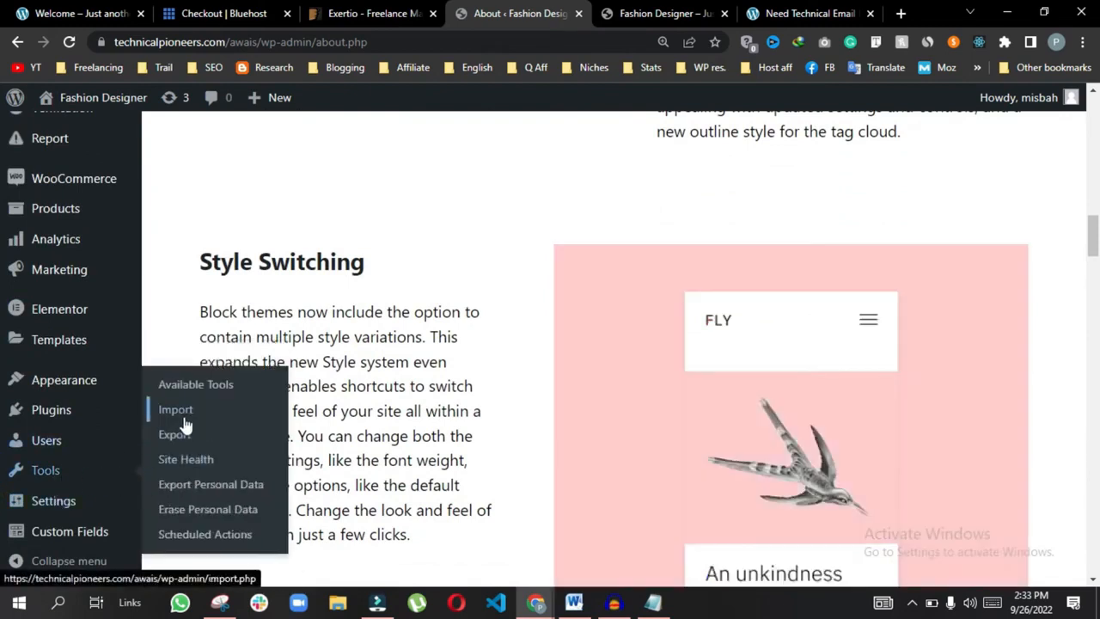
left_click(182, 416)
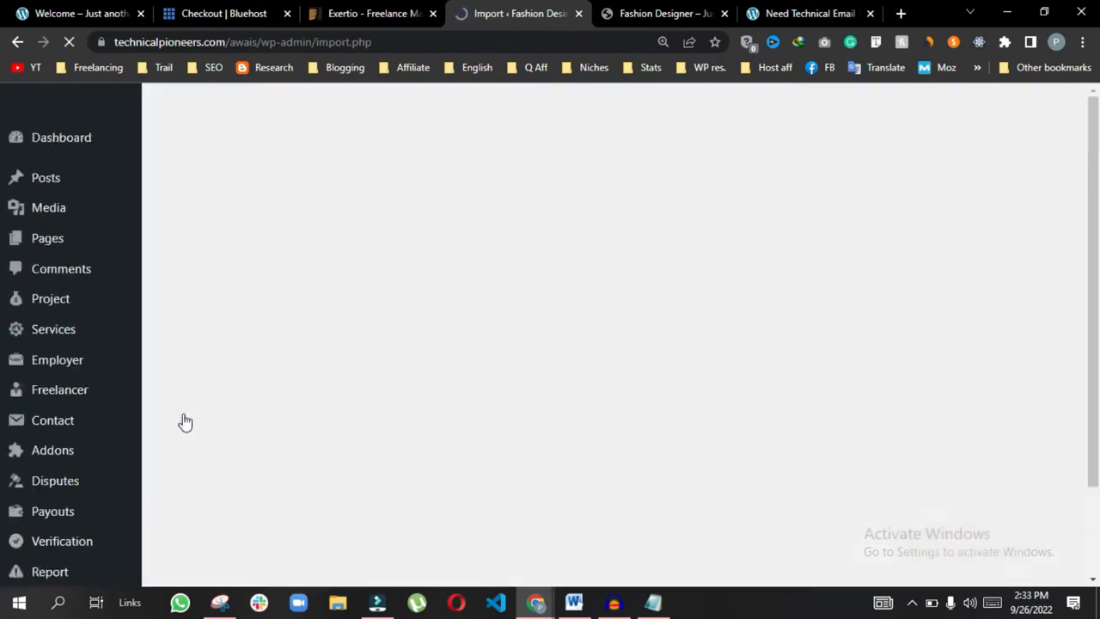
scroll(258, 348, "down", 2)
scroll(258, 348, "down", 3)
left_click(191, 344)
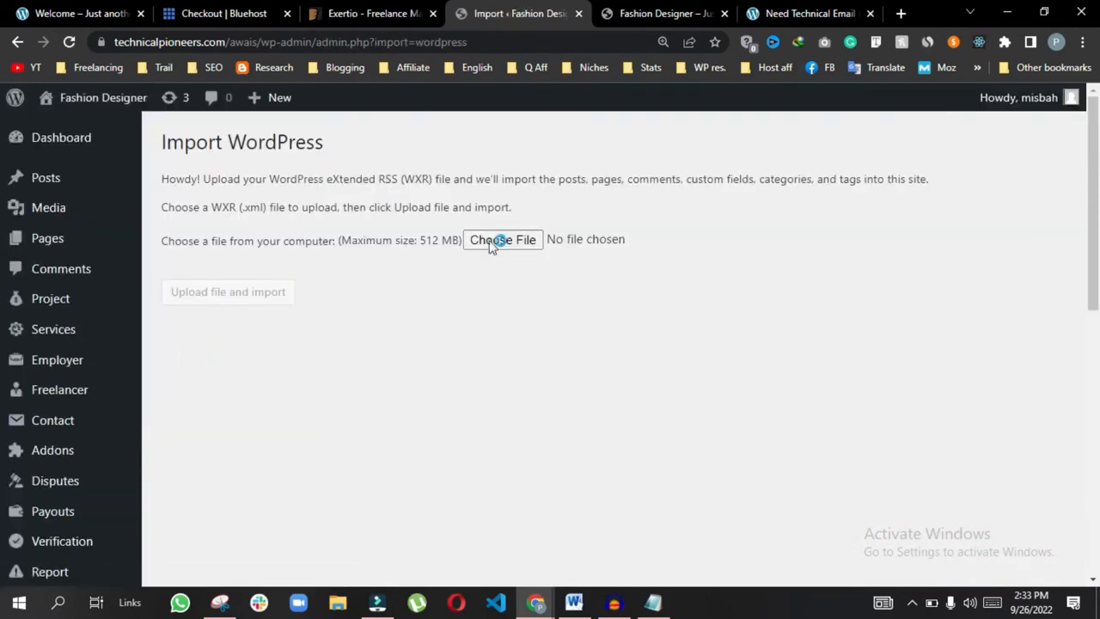
- Upload content.xml from the demo data folder to the WordPress importer again
left_click(484, 247)
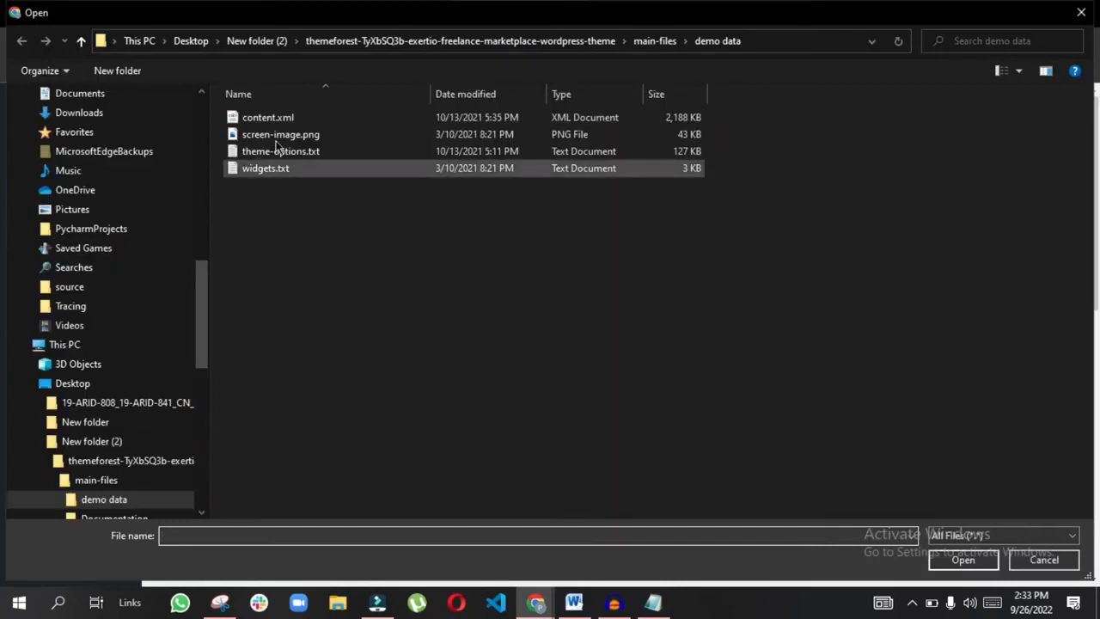
left_click(262, 122)
left_click(964, 560)
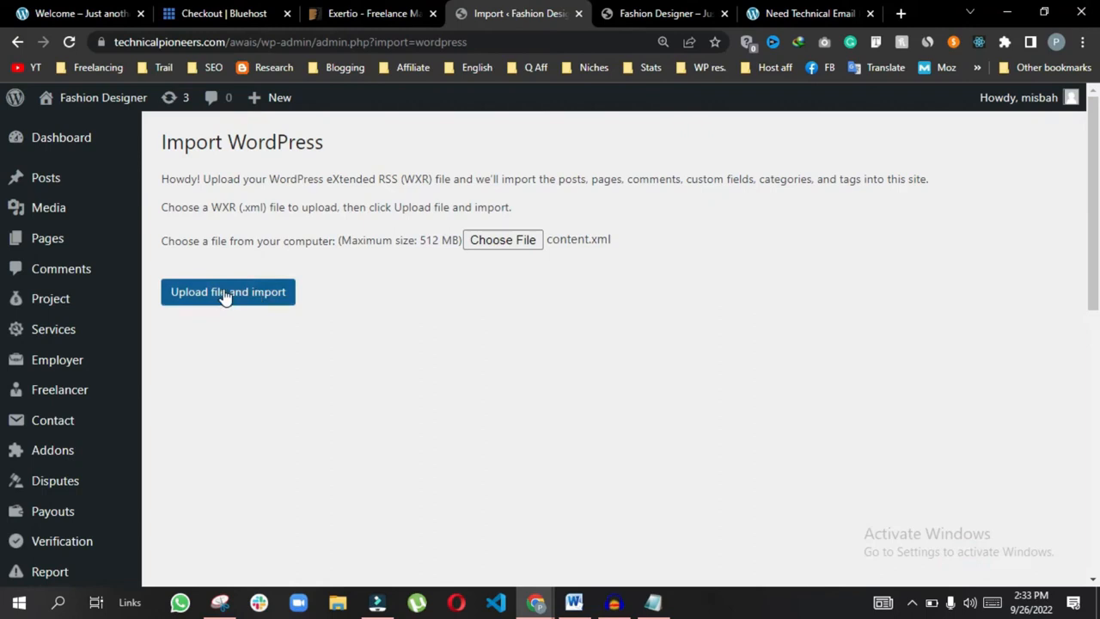
left_click(225, 294)
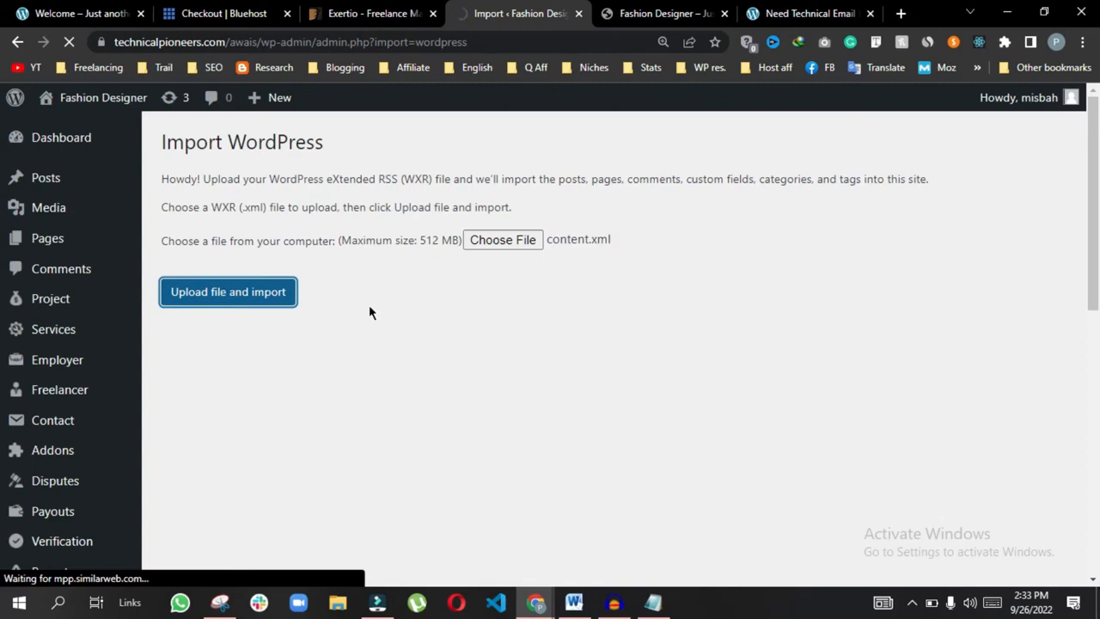
- Submit the WordPress import of content.xml with its file attachments and look through the import results
scroll(374, 322, "down", 5)
scroll(374, 322, "up", 5)
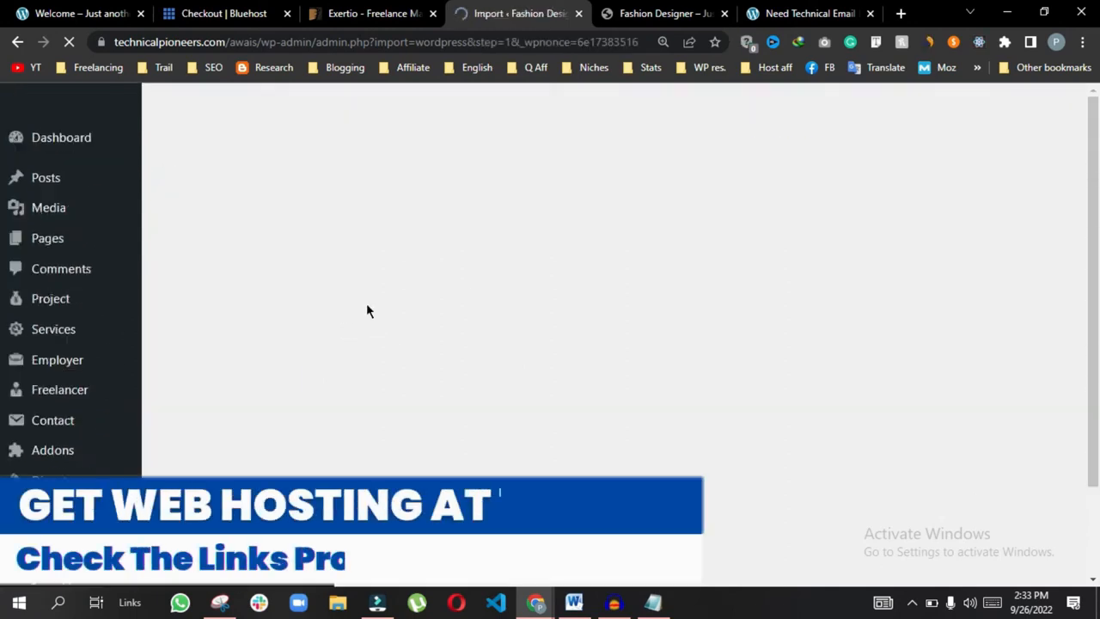
scroll(368, 311, "down", 8)
left_click(199, 442)
left_click(187, 494)
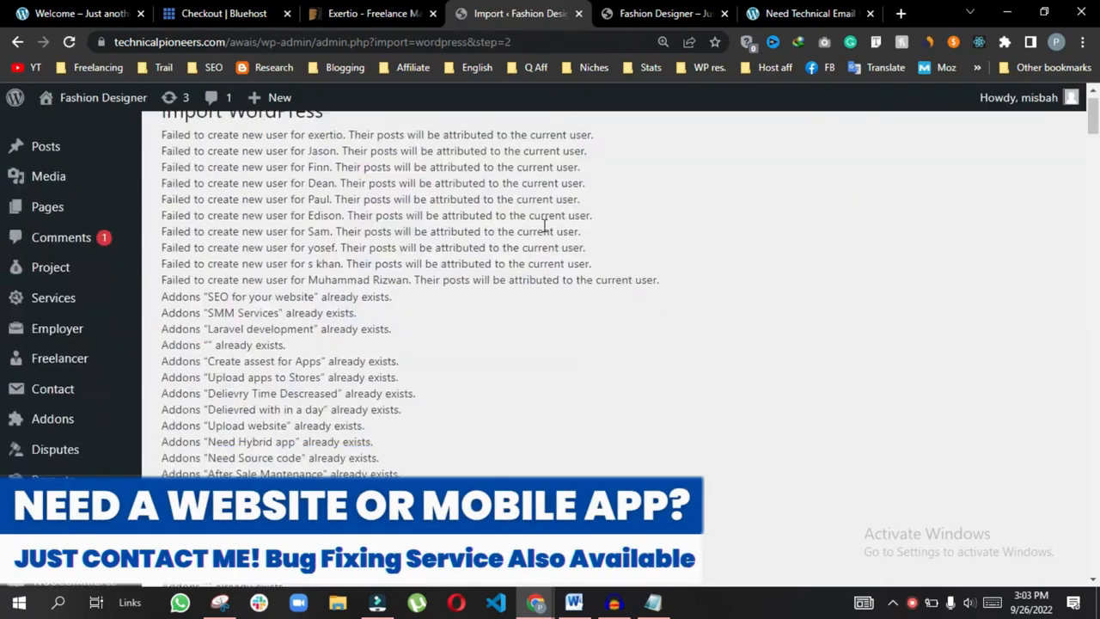
scroll(544, 225, "down", 20)
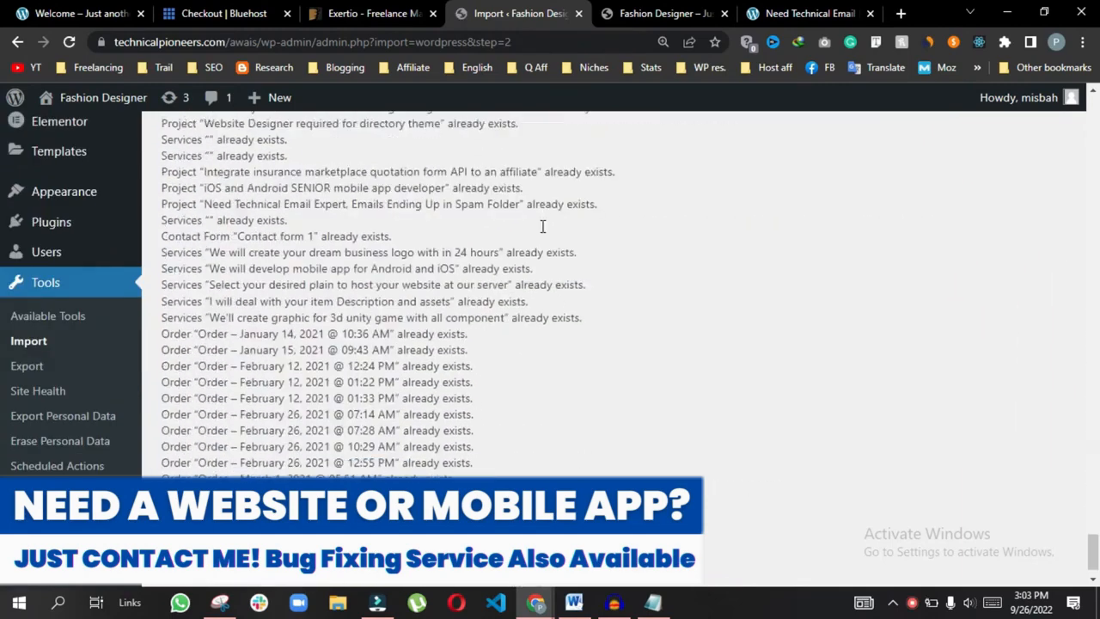
scroll(543, 249, "up", 20)
scroll(543, 259, "up", 15)
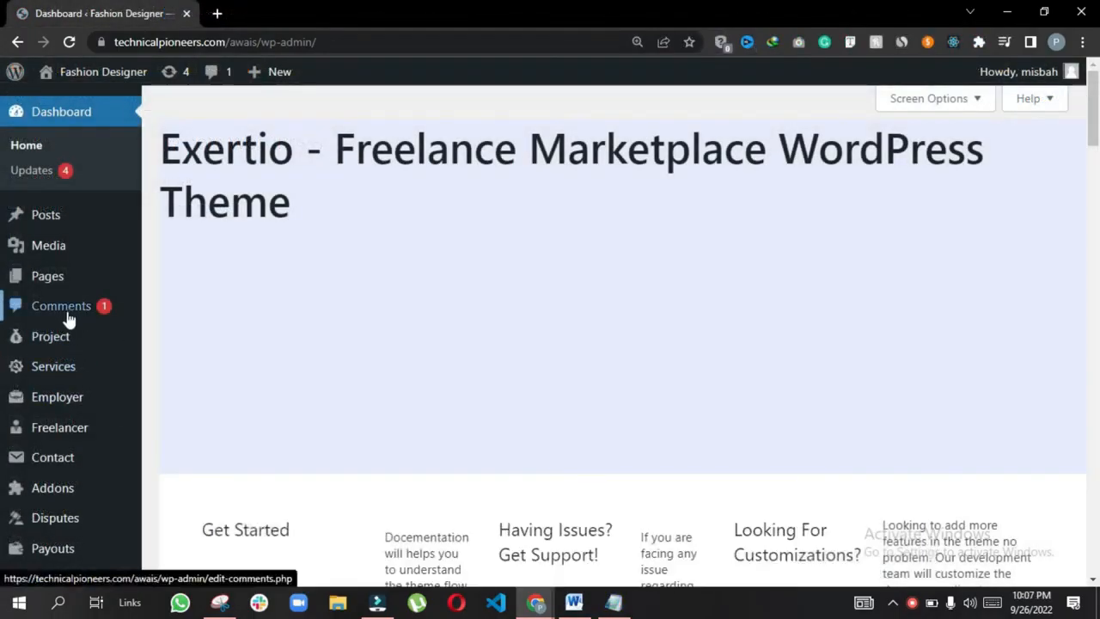
- Open the Import / Export section of the Exertio theme options
scroll(69, 316, "down", 2)
mouse_move(74, 488)
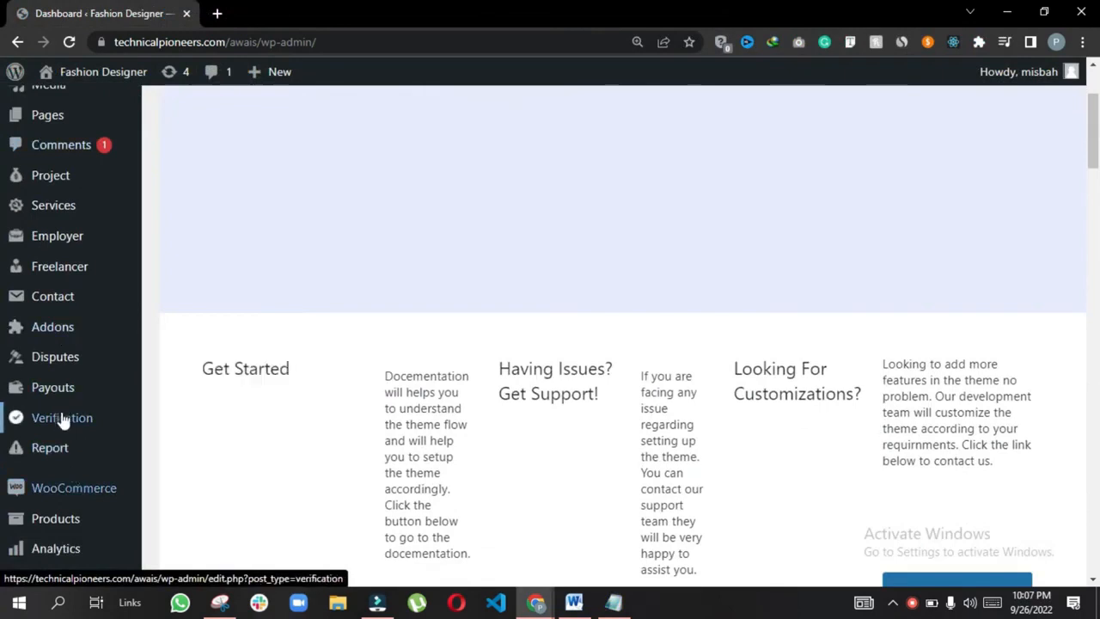
scroll(35, 434, "down", 3)
scroll(63, 457, "down", 1)
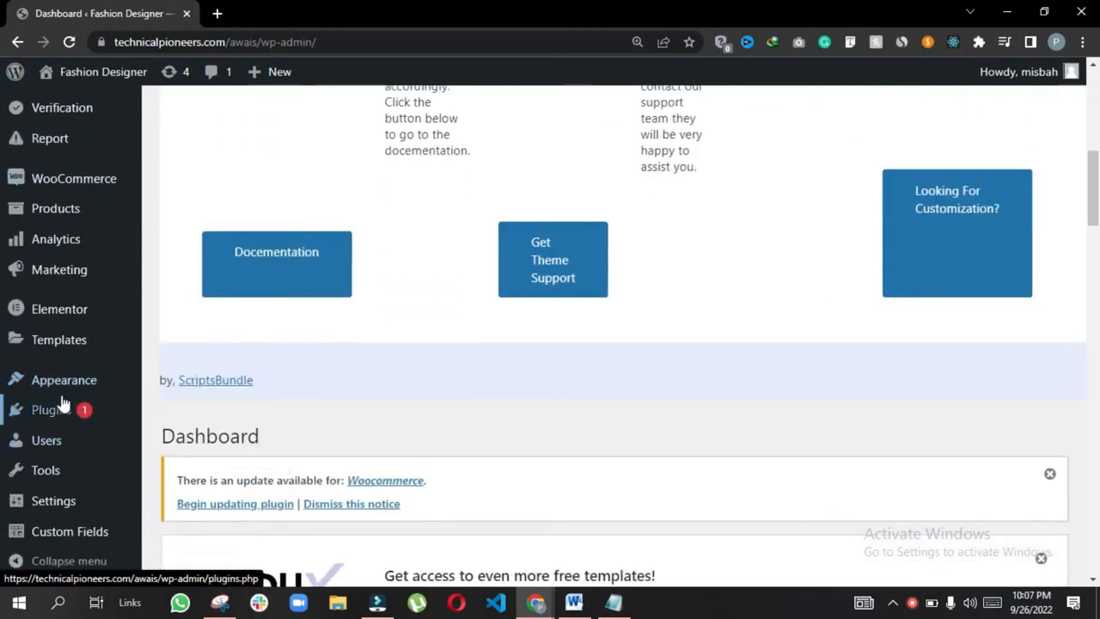
mouse_move(96, 394)
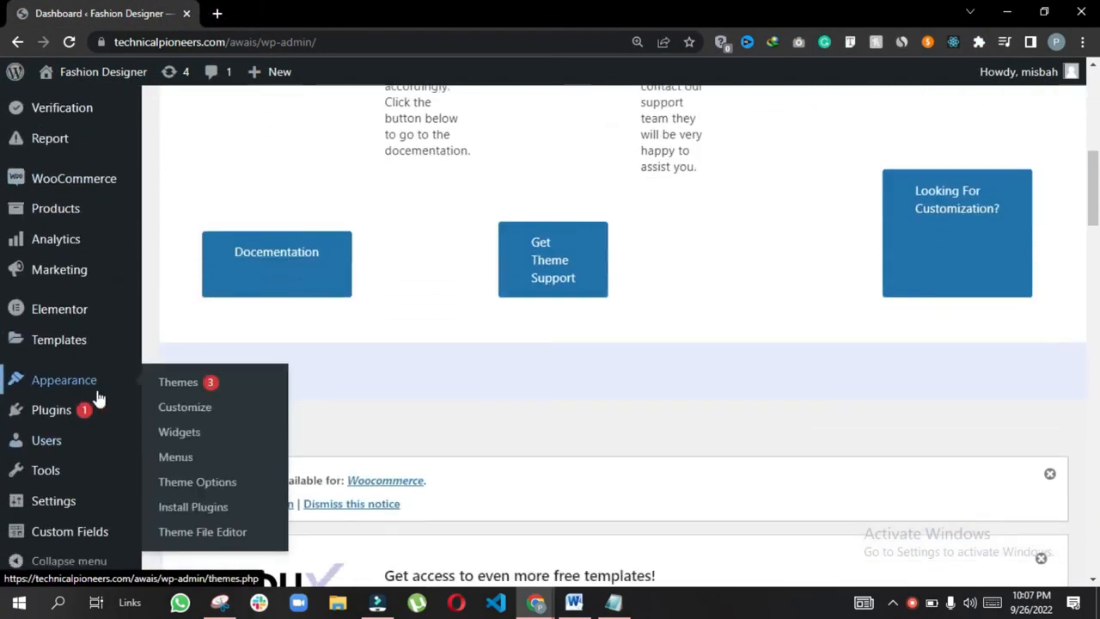
left_click(229, 486)
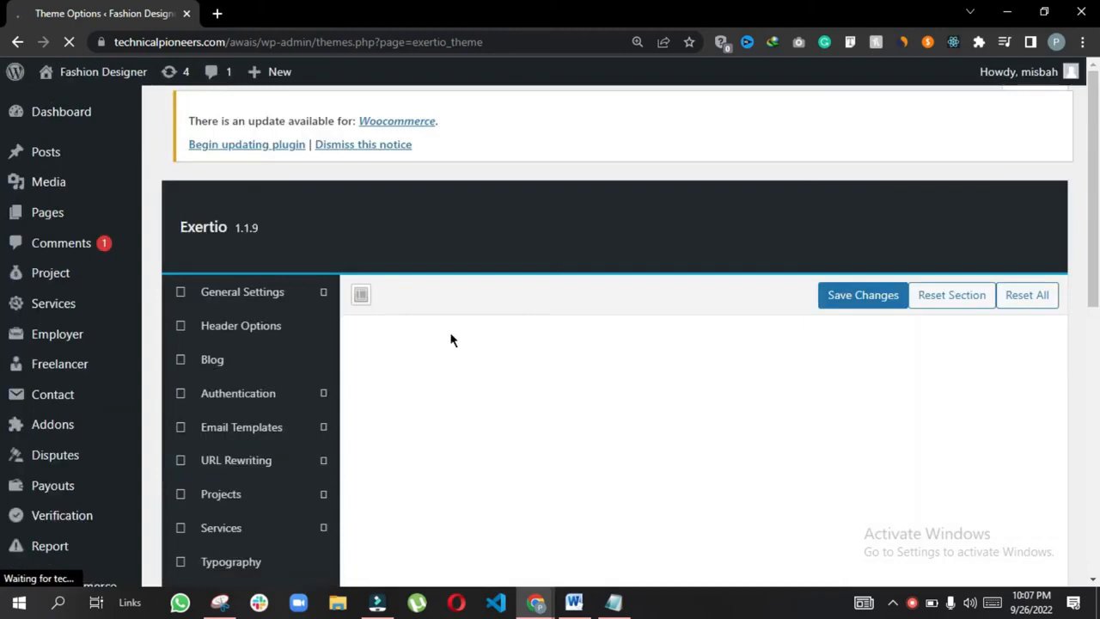
scroll(451, 340, "down", 8)
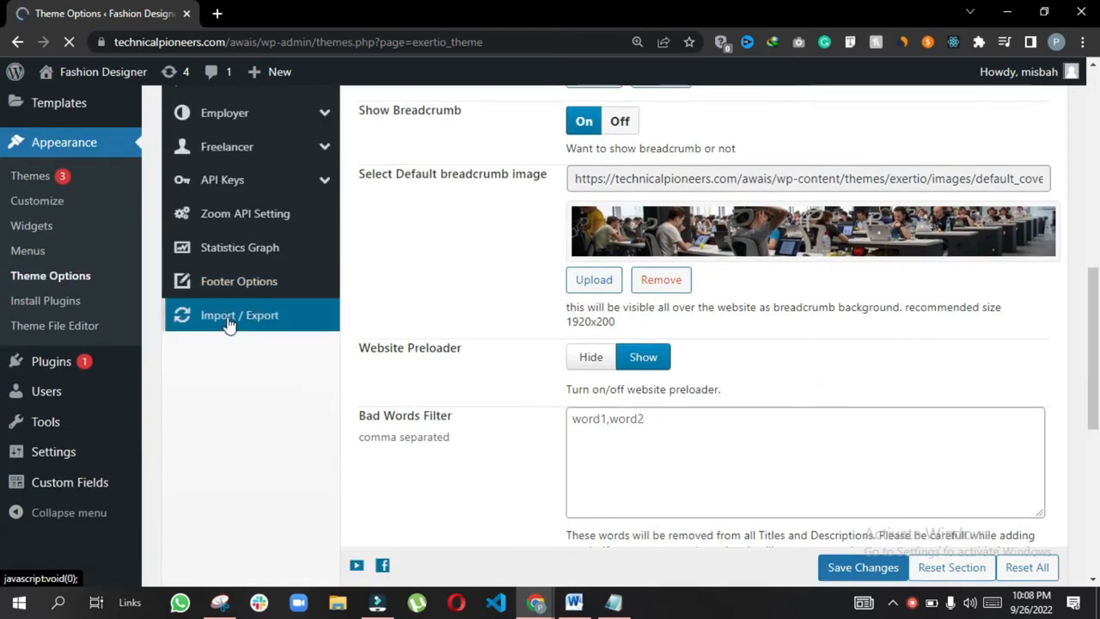
left_click(231, 318)
scroll(545, 333, "up", 5)
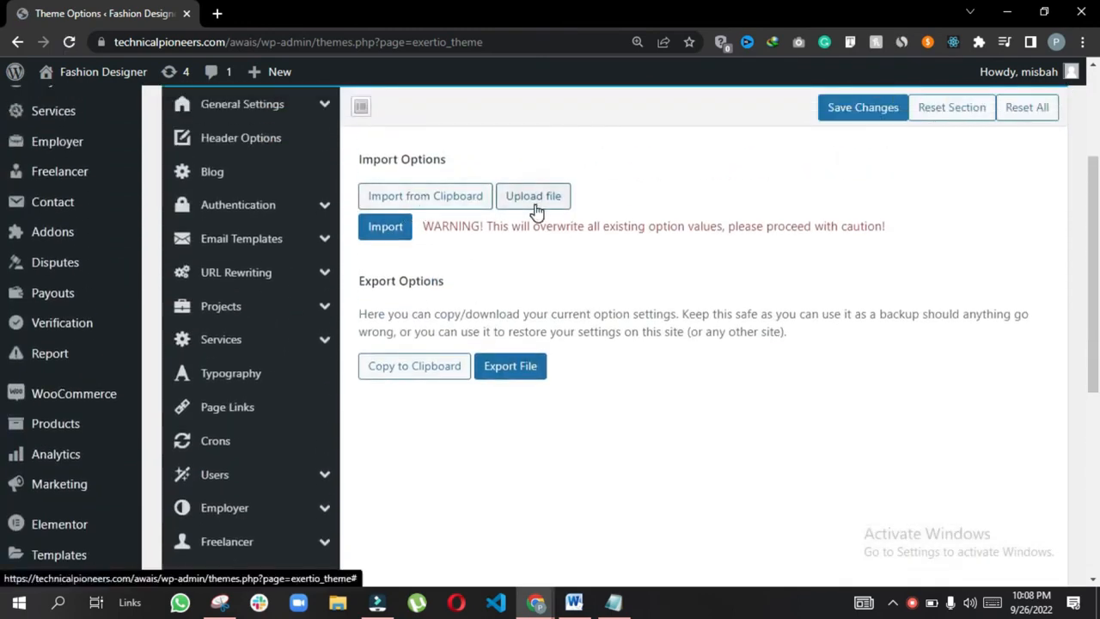
- Import the theme options from theme-options.txt in the demo data folder, accepting the replacement of the current options
left_click(534, 198)
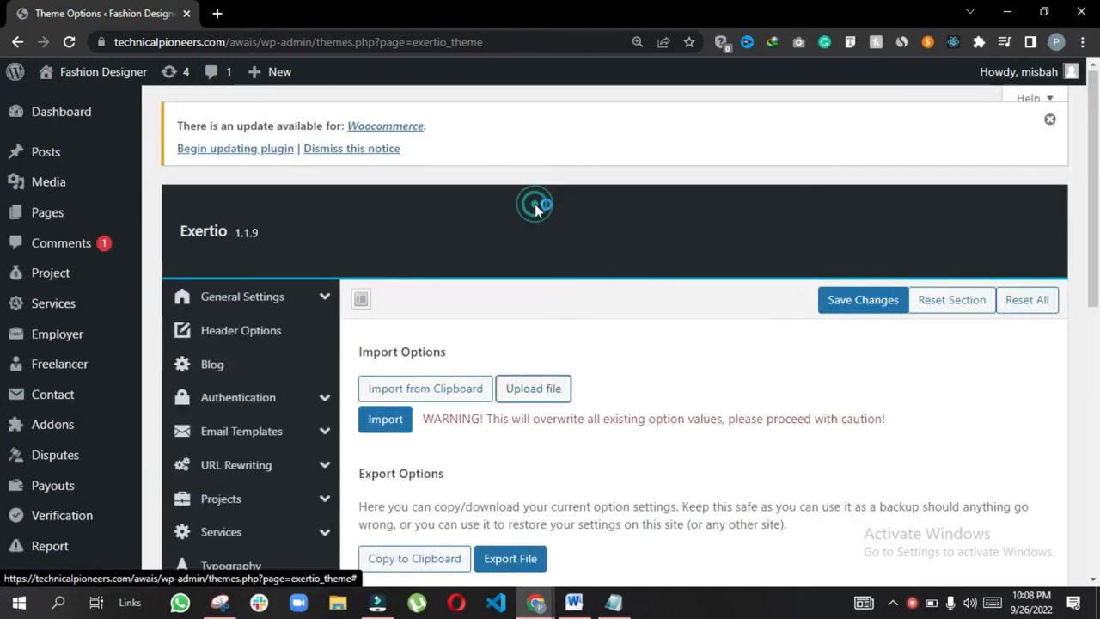
left_click(502, 382)
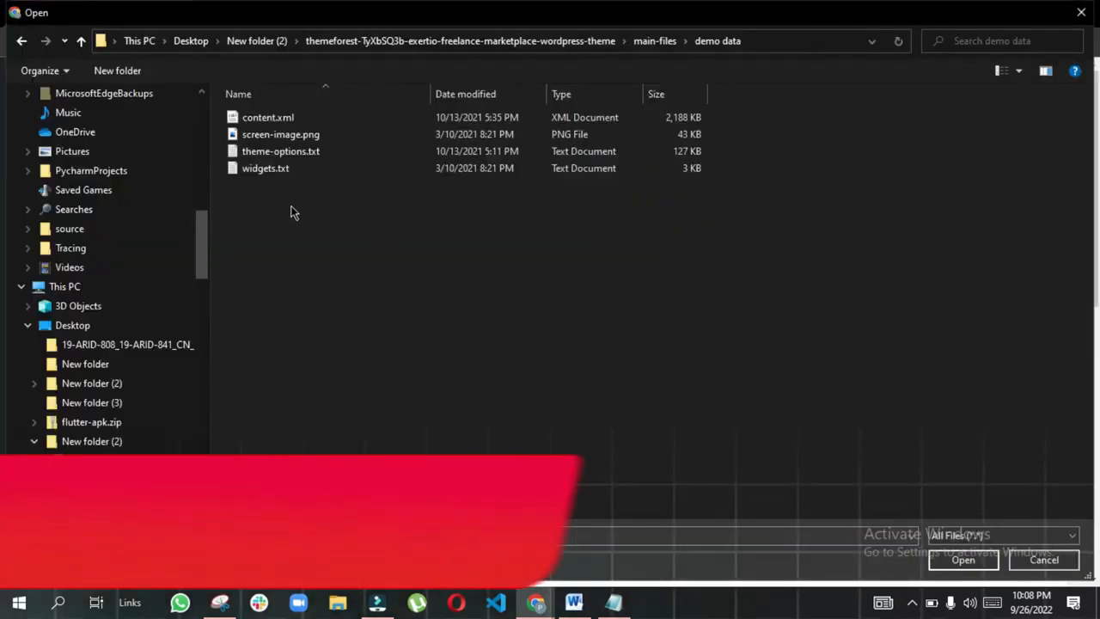
left_click(249, 155)
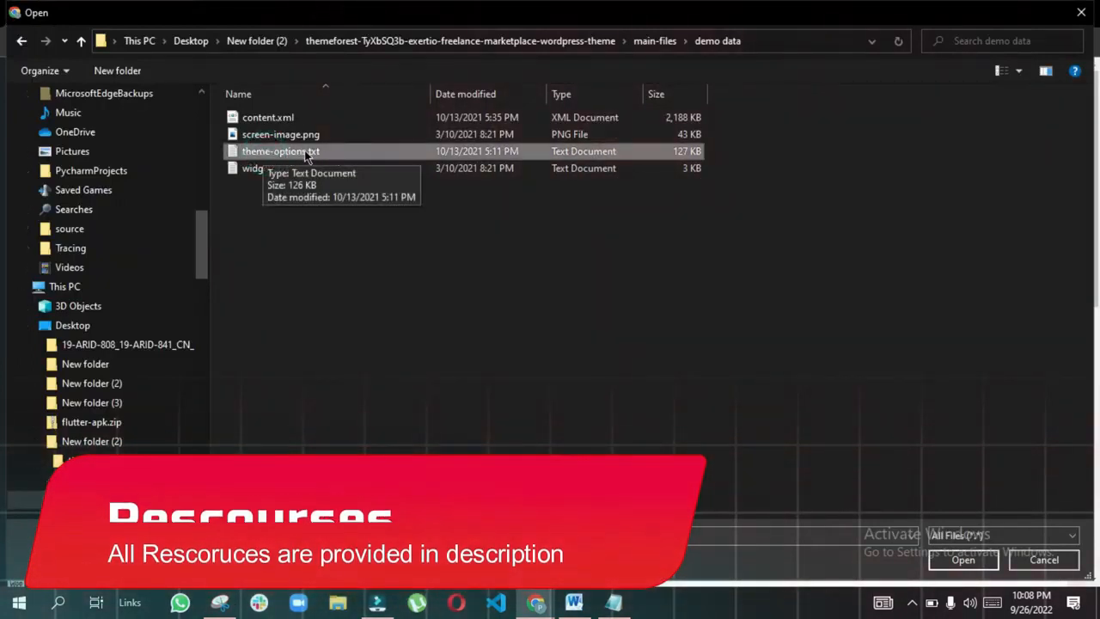
left_click(963, 559)
scroll(559, 344, "down", 3)
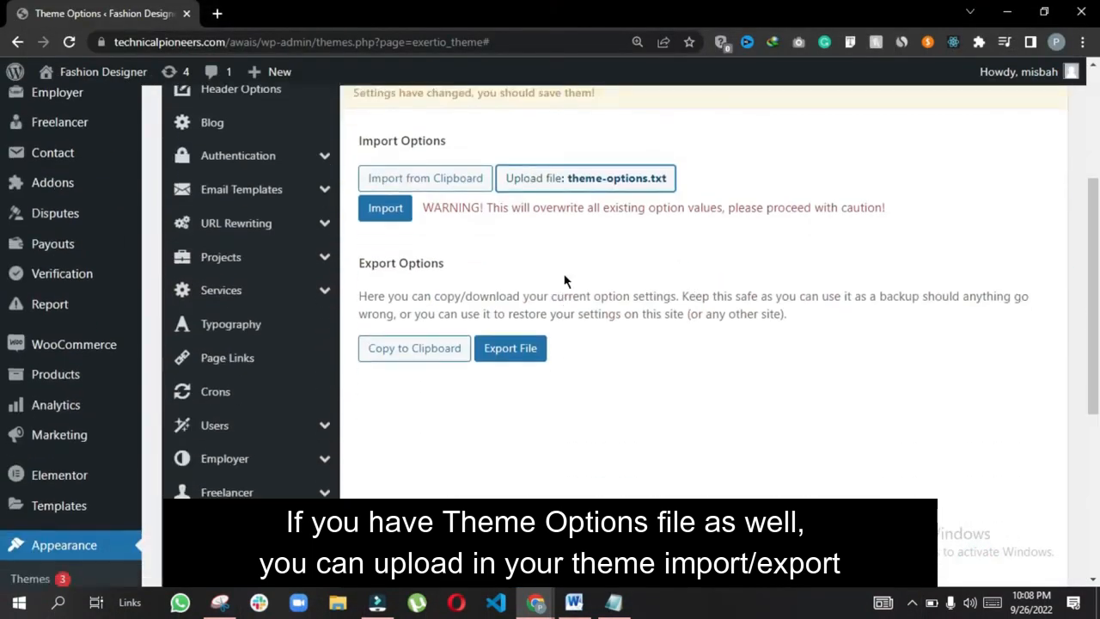
left_click(383, 211)
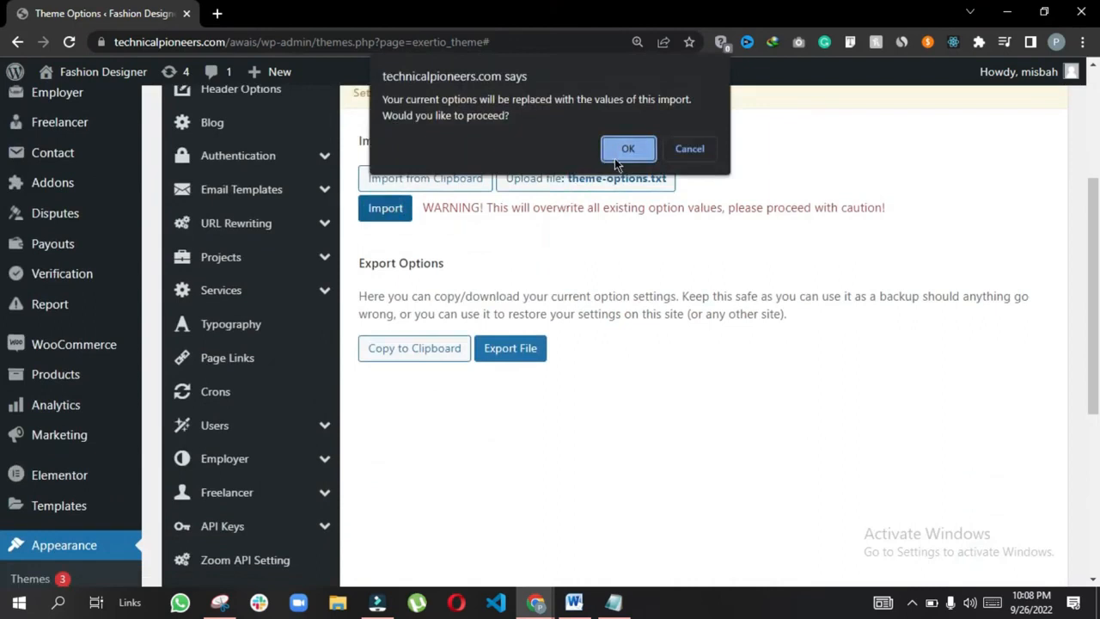
left_click(614, 158)
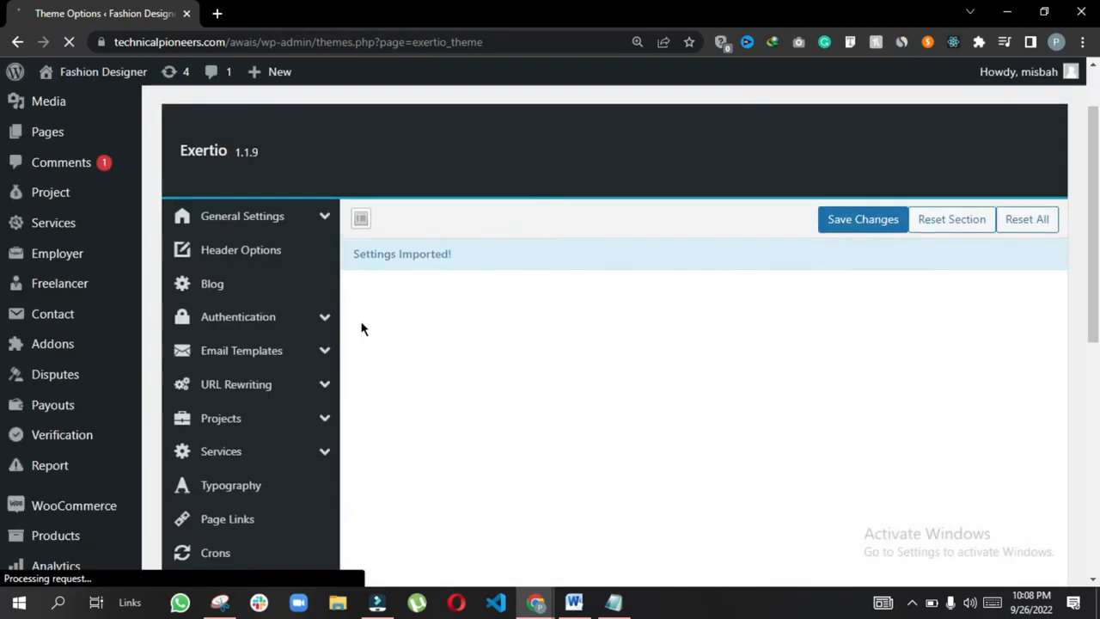
- Search the plugin directory for "widget importer" and install and activate Widget Importer & Exporter
scroll(514, 394, "down", 3)
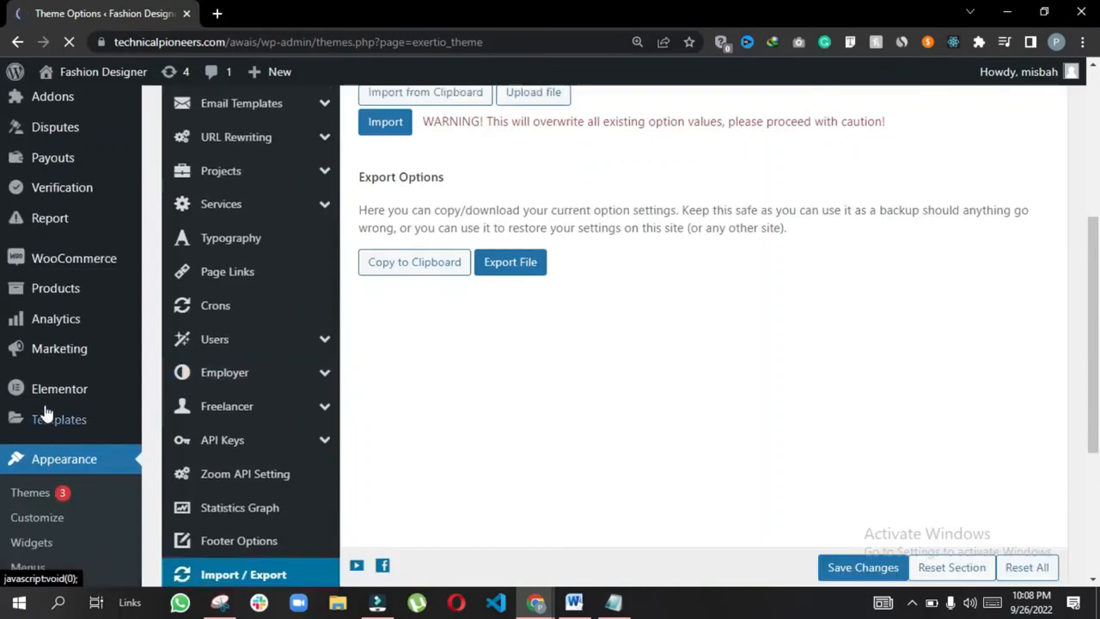
scroll(69, 469, "down", 3)
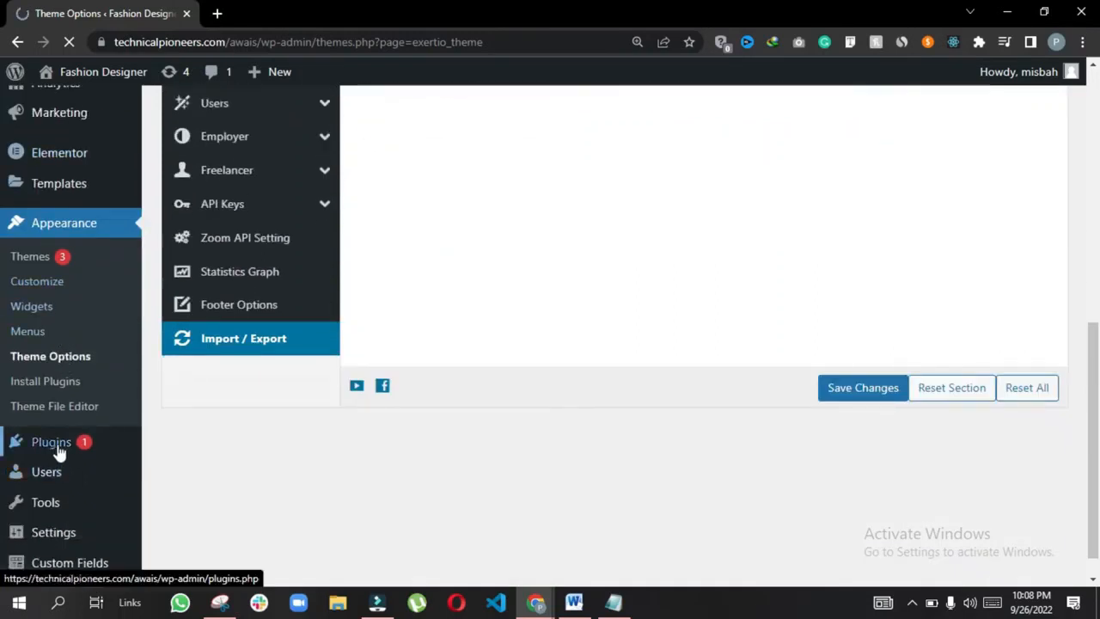
mouse_move(58, 450)
left_click(174, 468)
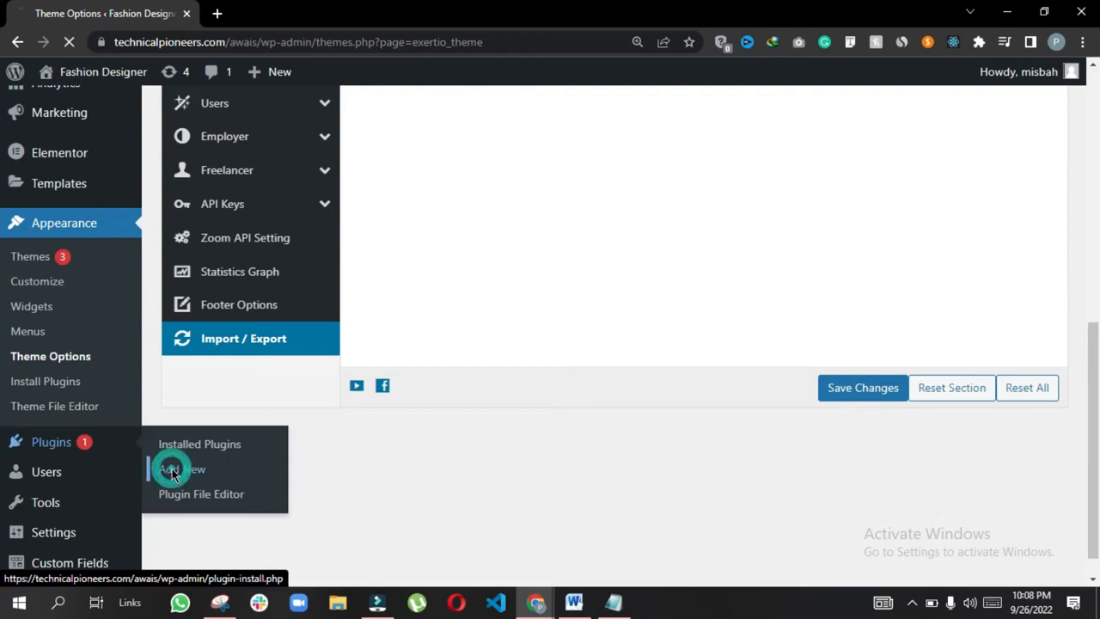
type("get importer")
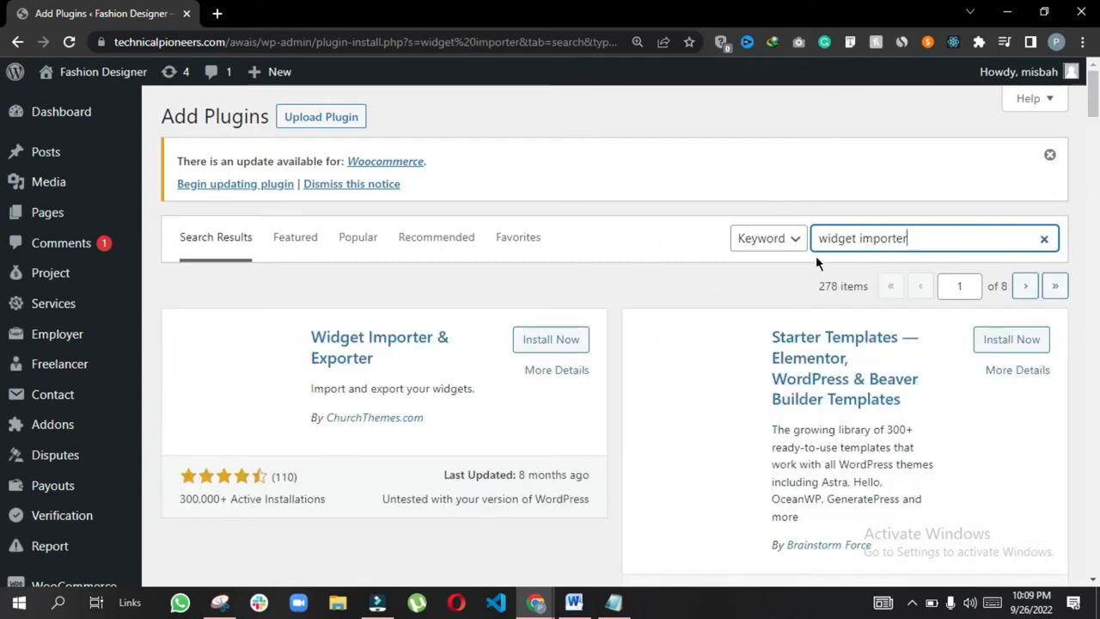
left_click(541, 344)
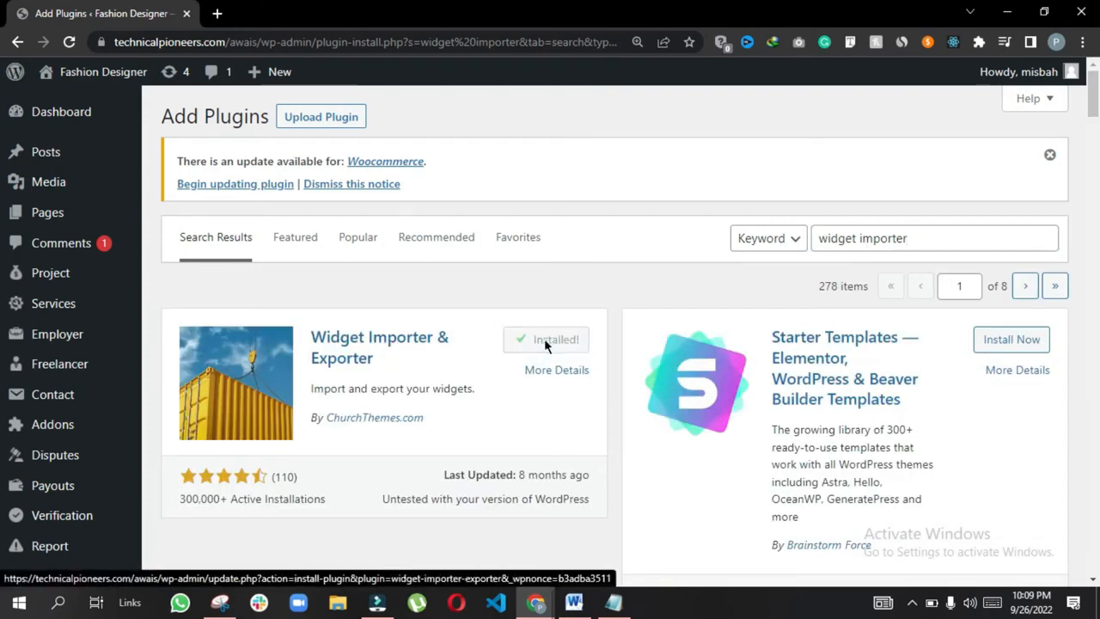
left_click(545, 343)
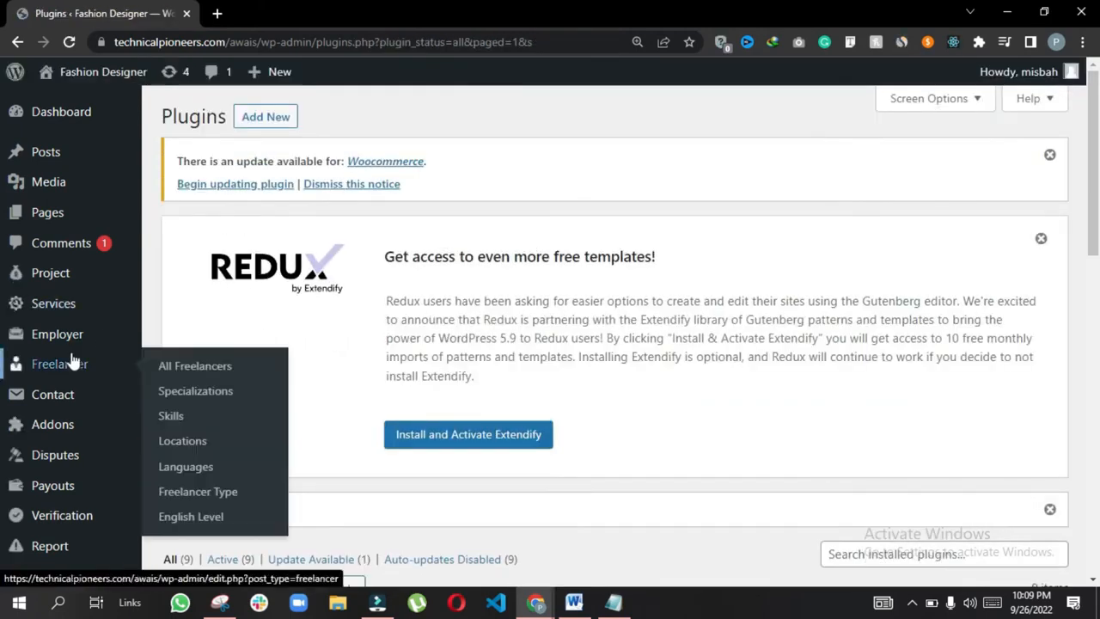
- Open the Widget Importer & Exporter tool and show its copy-and-paste field for the widget data
scroll(51, 361, "down", 3)
scroll(272, 330, "down", 4)
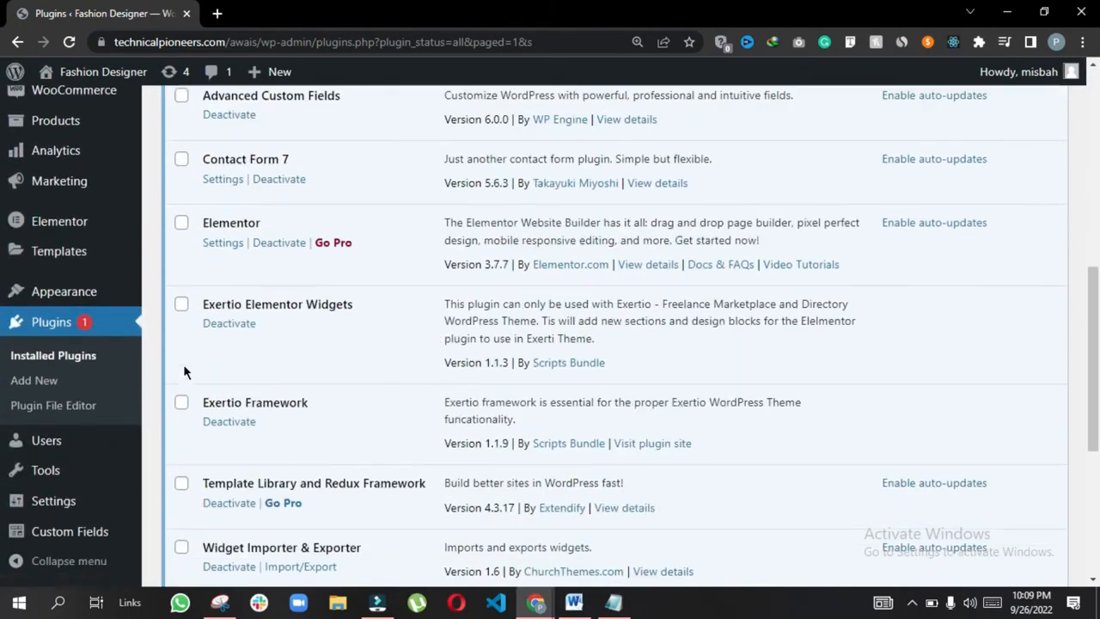
mouse_move(63, 507)
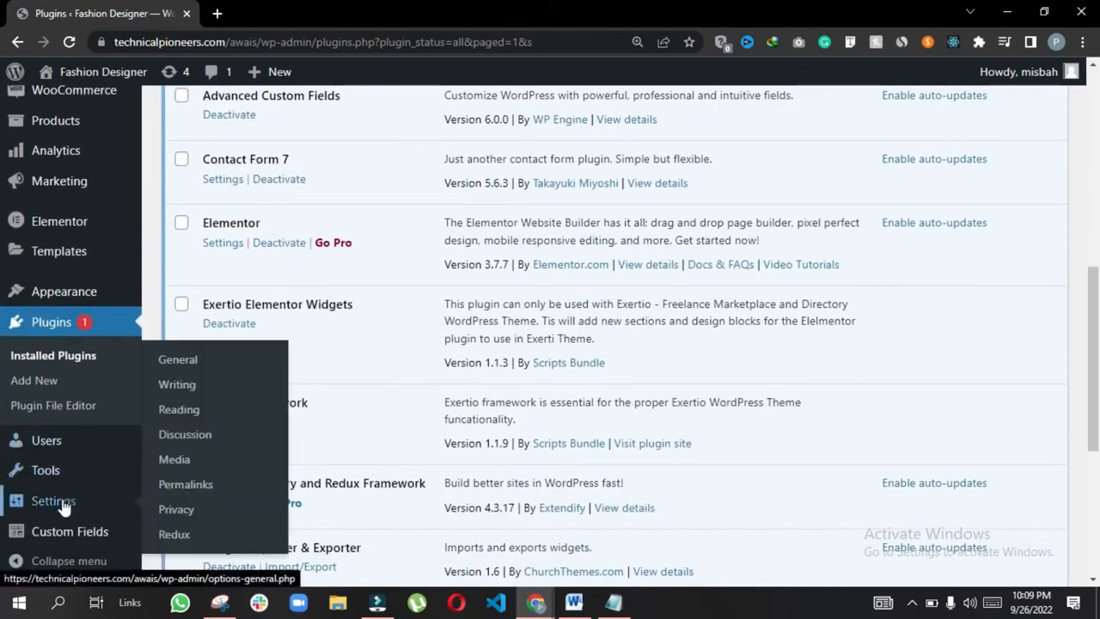
mouse_move(48, 472)
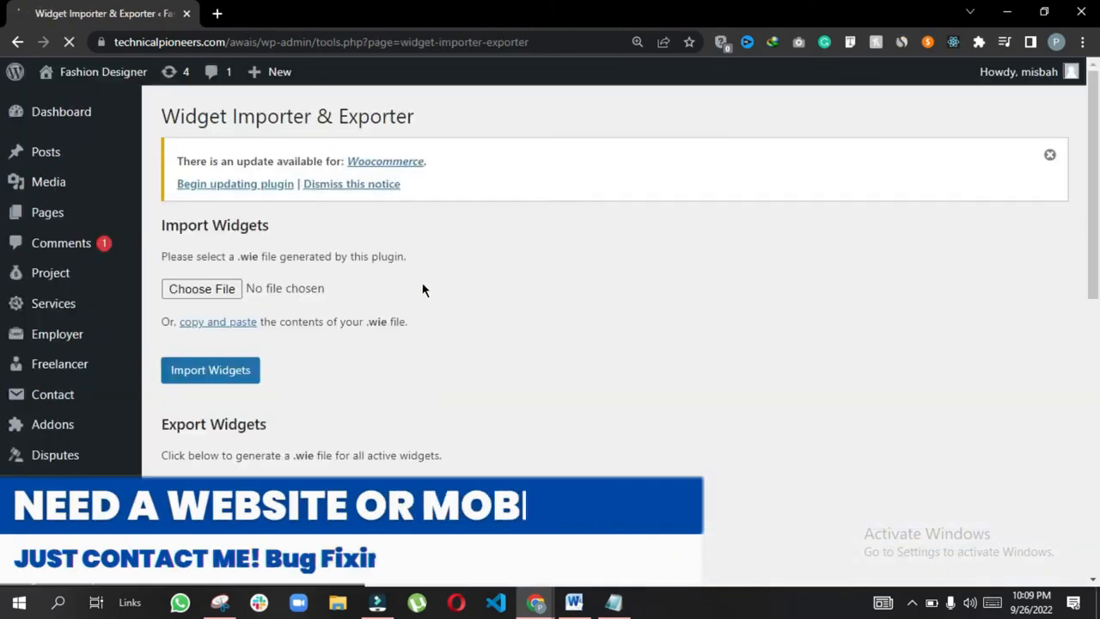
left_click(229, 325)
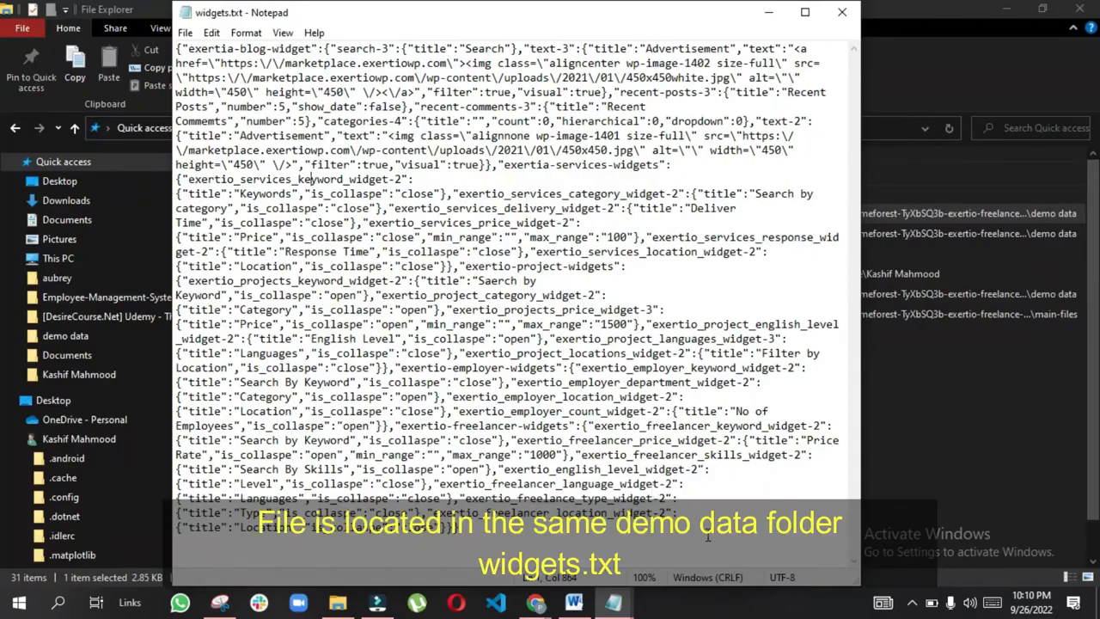
- Copy the entire contents of widgets.txt in Notepad
left_click_drag(679, 529, 178, 46)
right_click(275, 109)
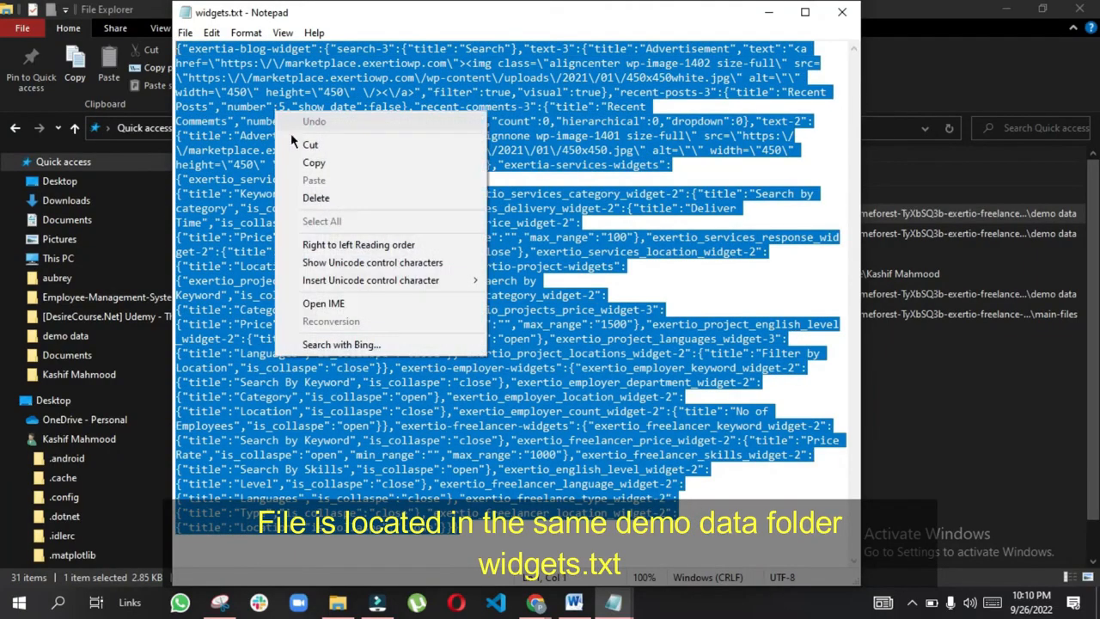
left_click(323, 164)
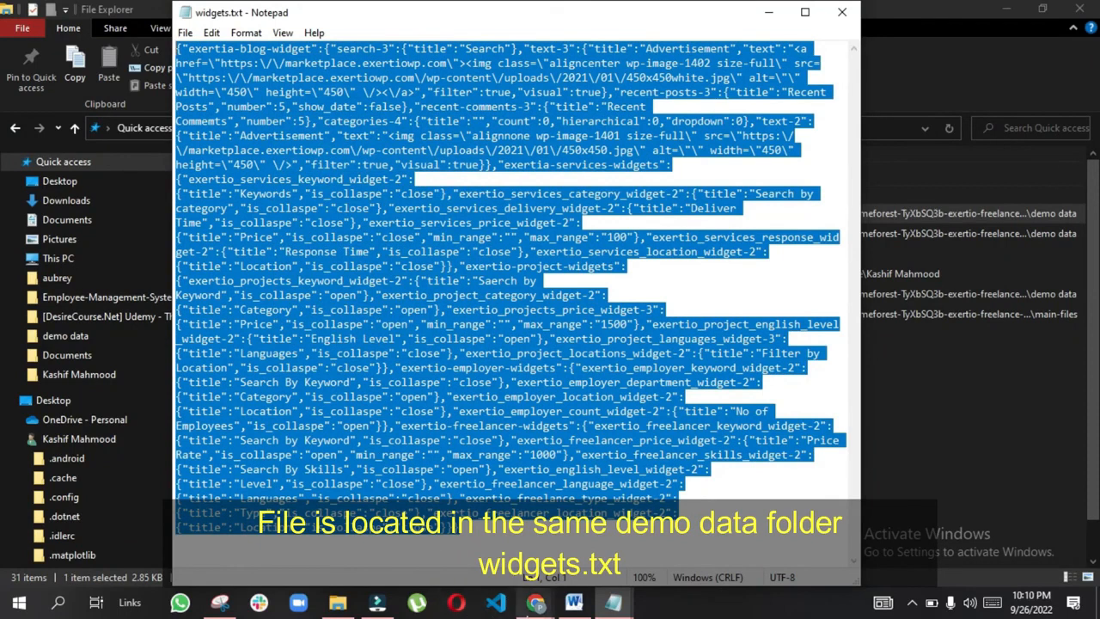
- Switch back to the Widget Importer & Exporter page in Chrome, import the copied widget data and review the import results
mouse_move(535, 602)
left_click(591, 541)
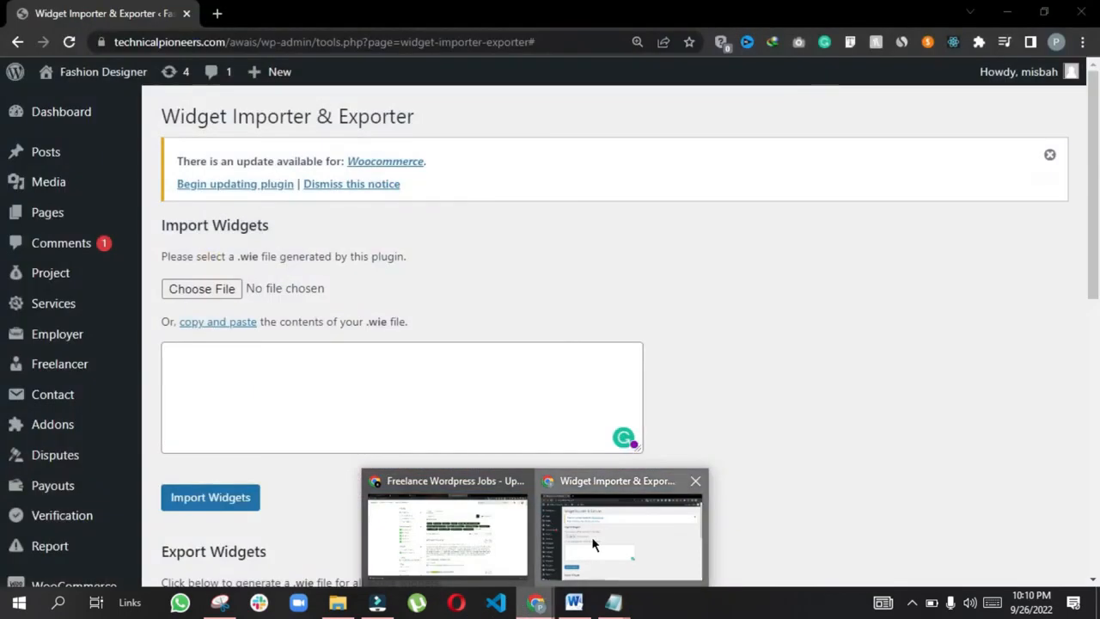
left_click(265, 361)
right_click(263, 383)
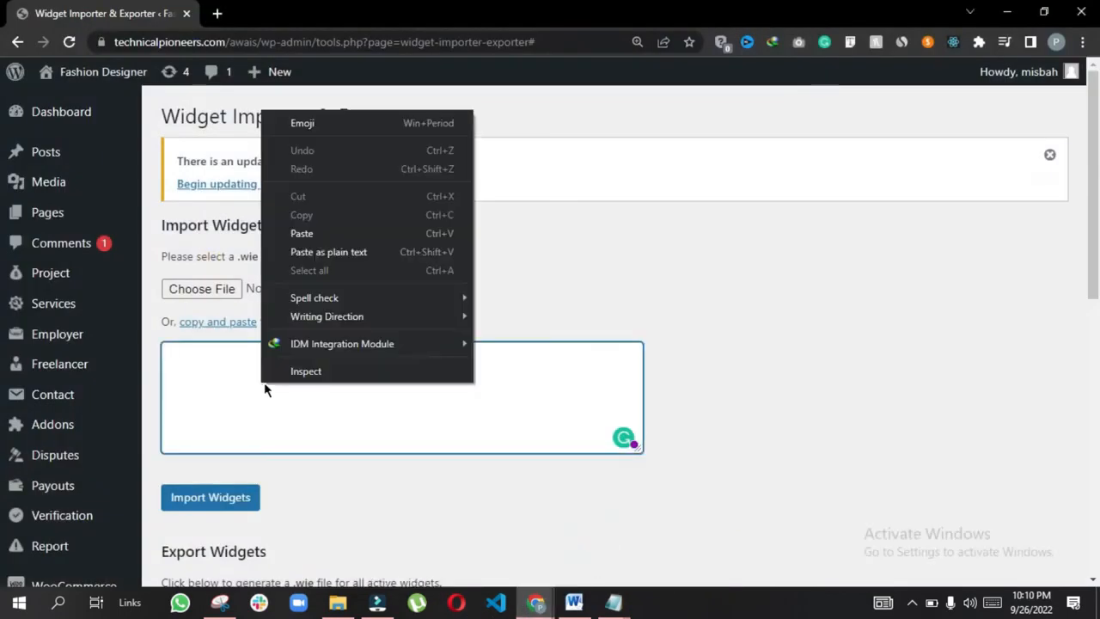
left_click(302, 234)
left_click(213, 505)
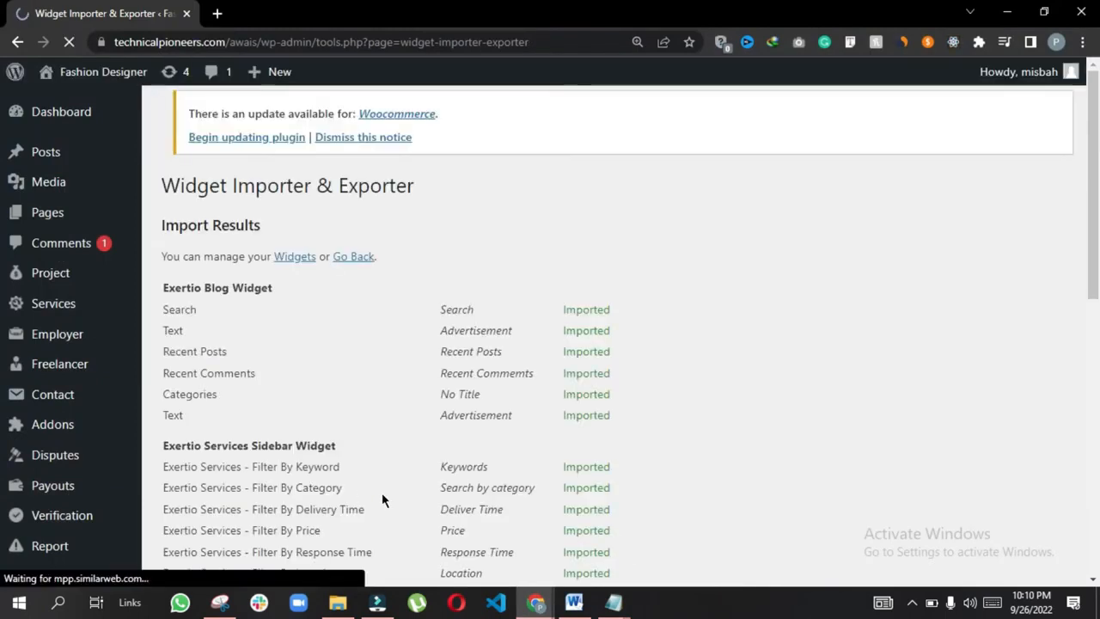
scroll(338, 348, "down", 8)
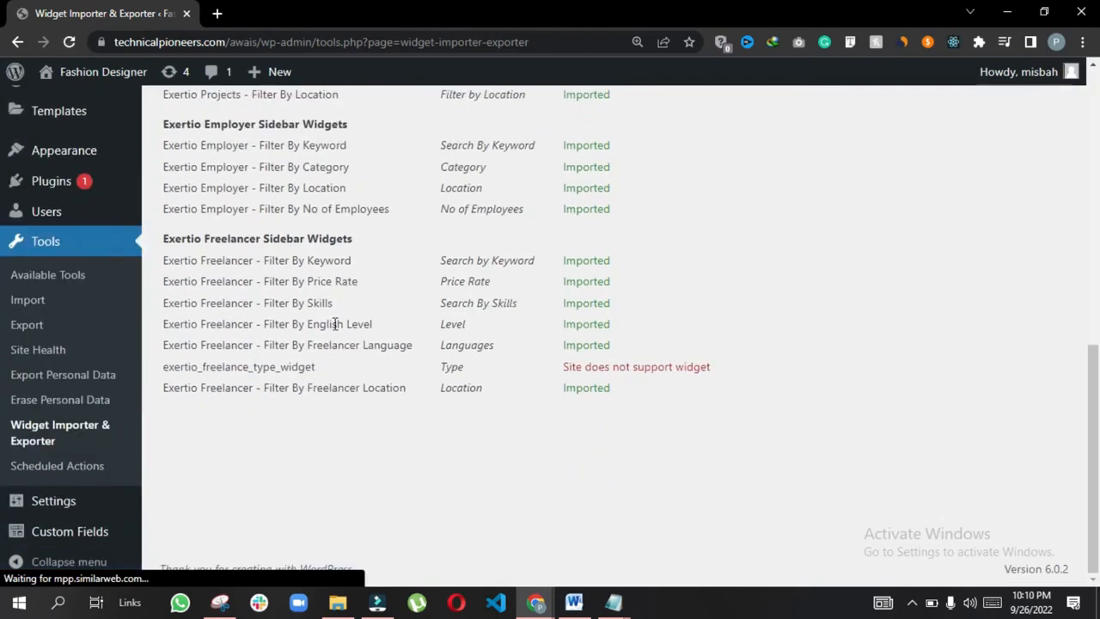
scroll(387, 404, "up", 3)
scroll(427, 400, "up", 5)
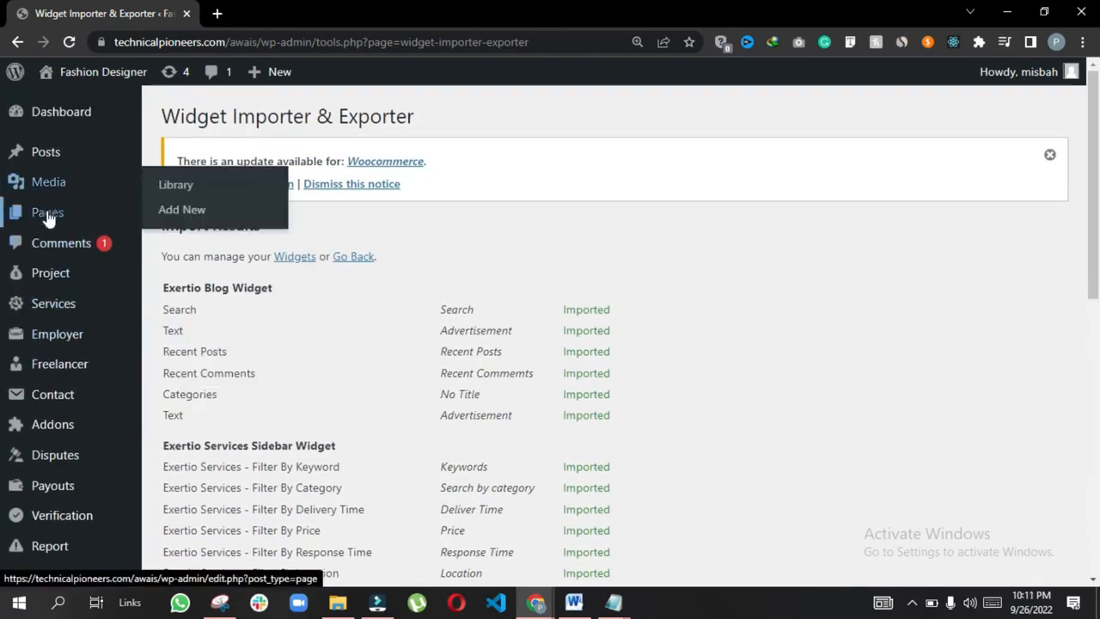
- Open the list of all pages and look through the imported demo pages
left_click(177, 214)
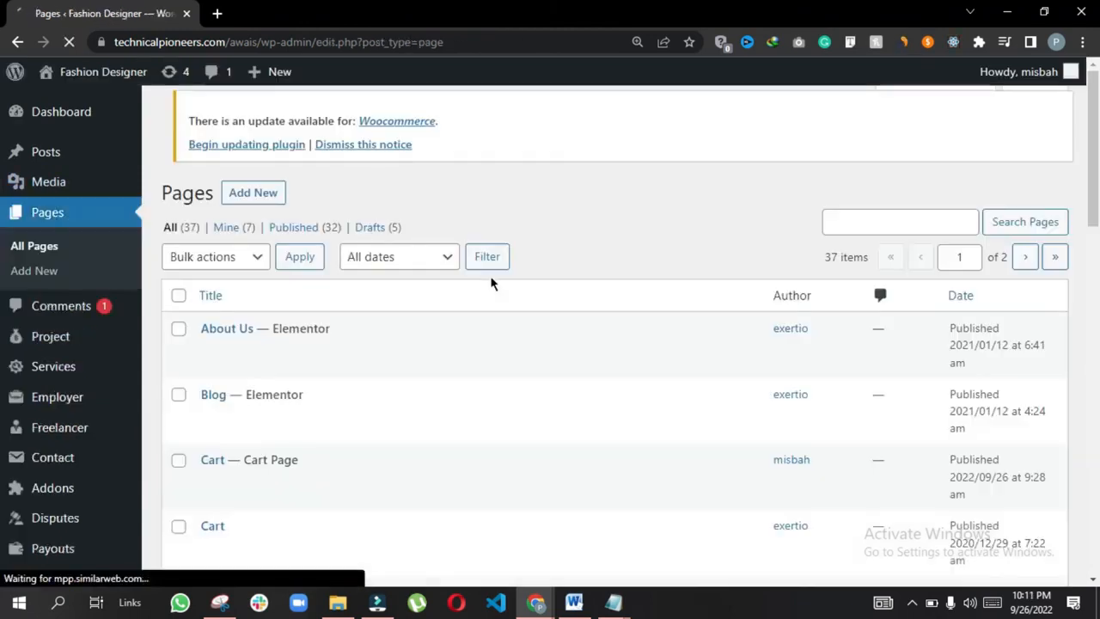
scroll(490, 275, "down", 5)
scroll(490, 284, "down", 10)
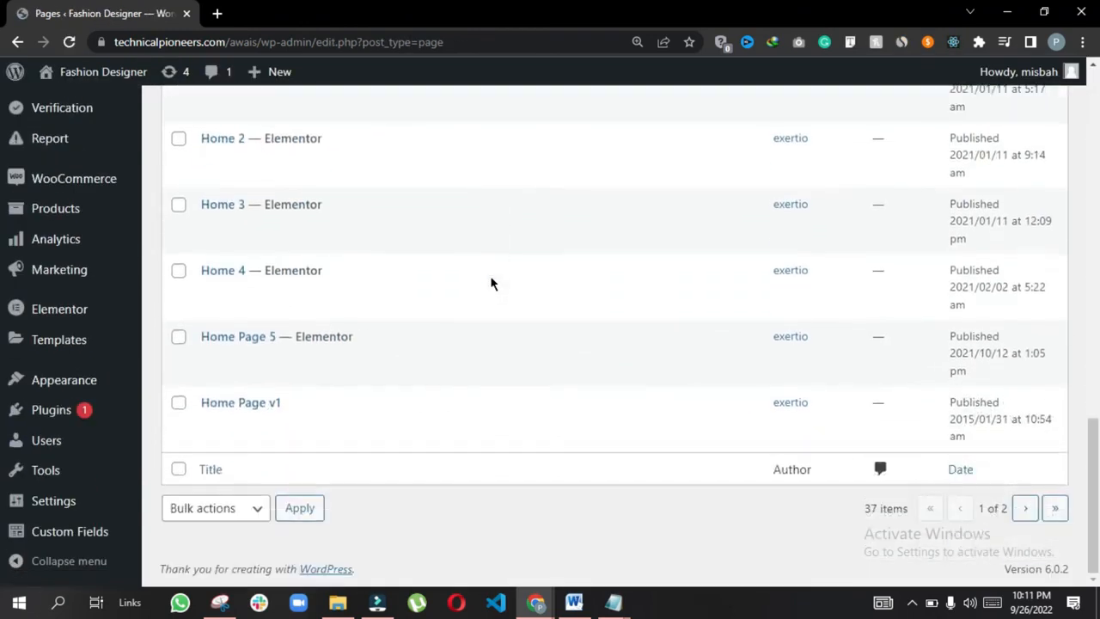
- Open the site's General Settings and change the site title to "Freelance Marketplace"
scroll(349, 283, "up", 10)
scroll(349, 283, "down", 10)
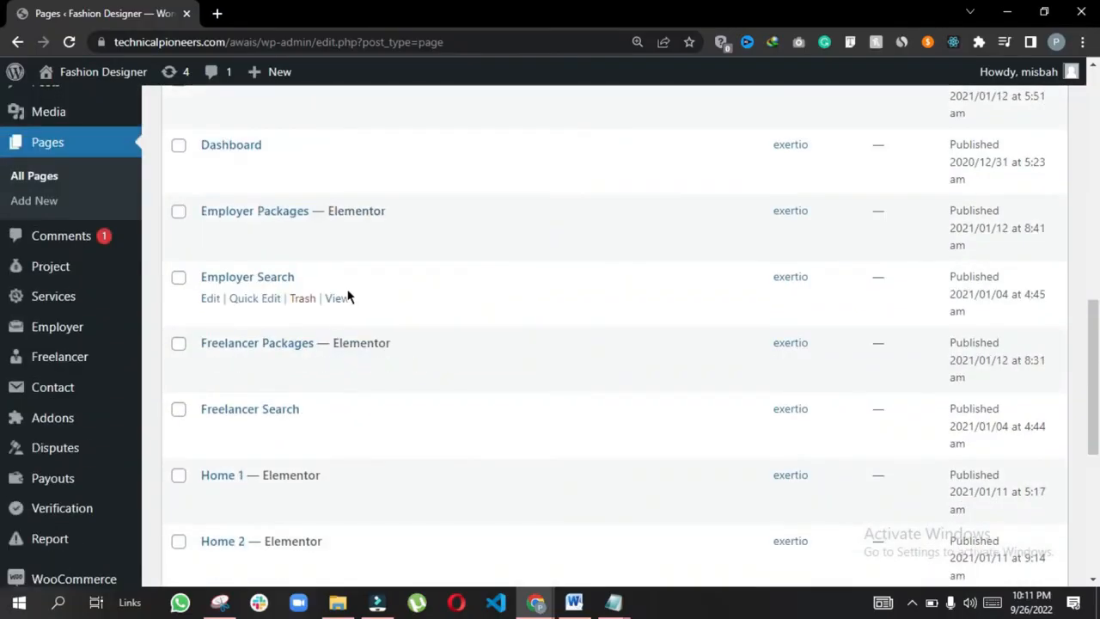
scroll(346, 295, "down", 5)
mouse_move(49, 510)
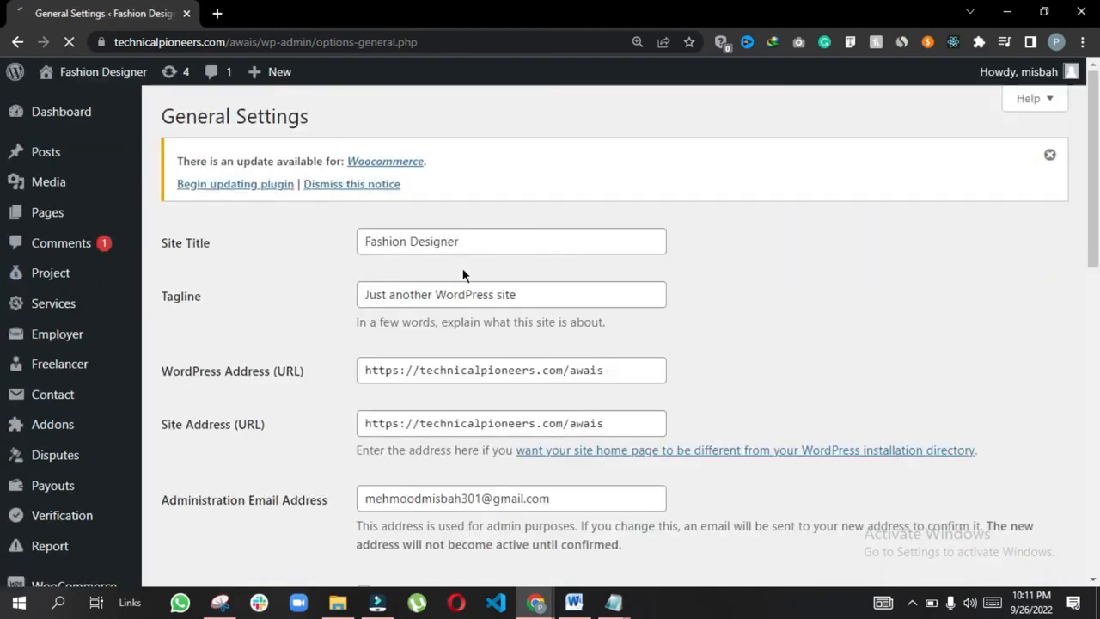
left_click(463, 243)
left_click_drag(464, 242, 297, 239)
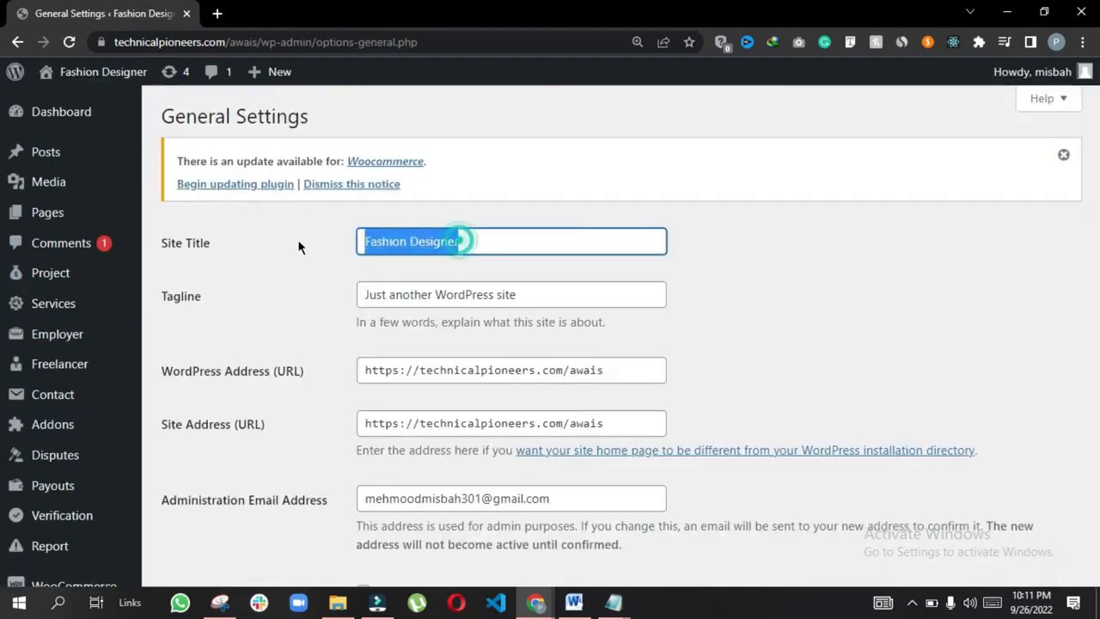
type("Freea")
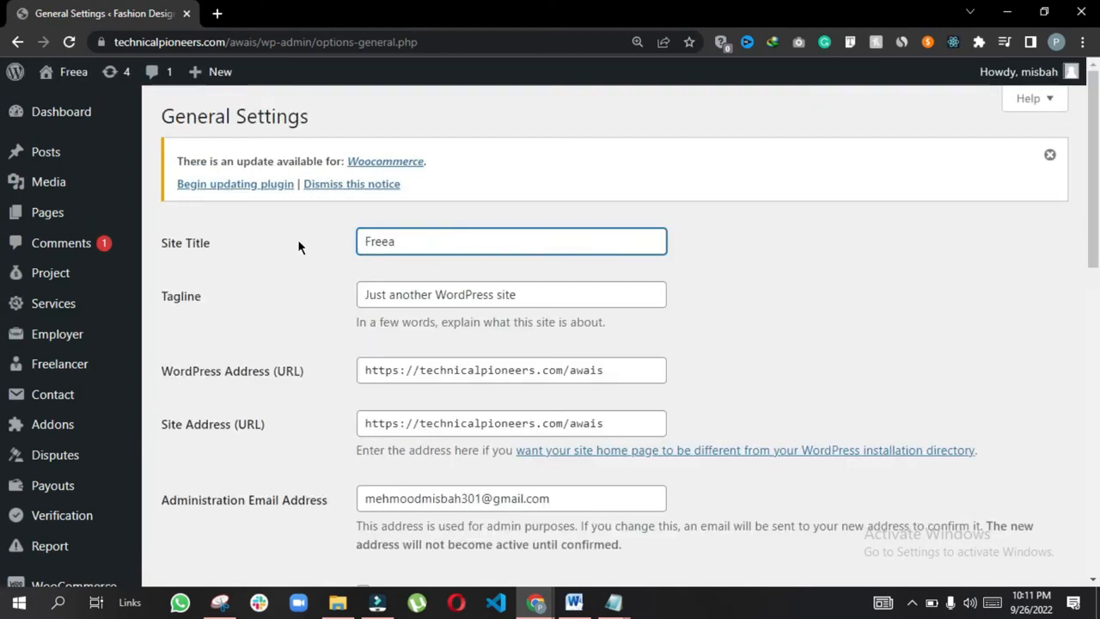
key("BackSpace")
type("l")
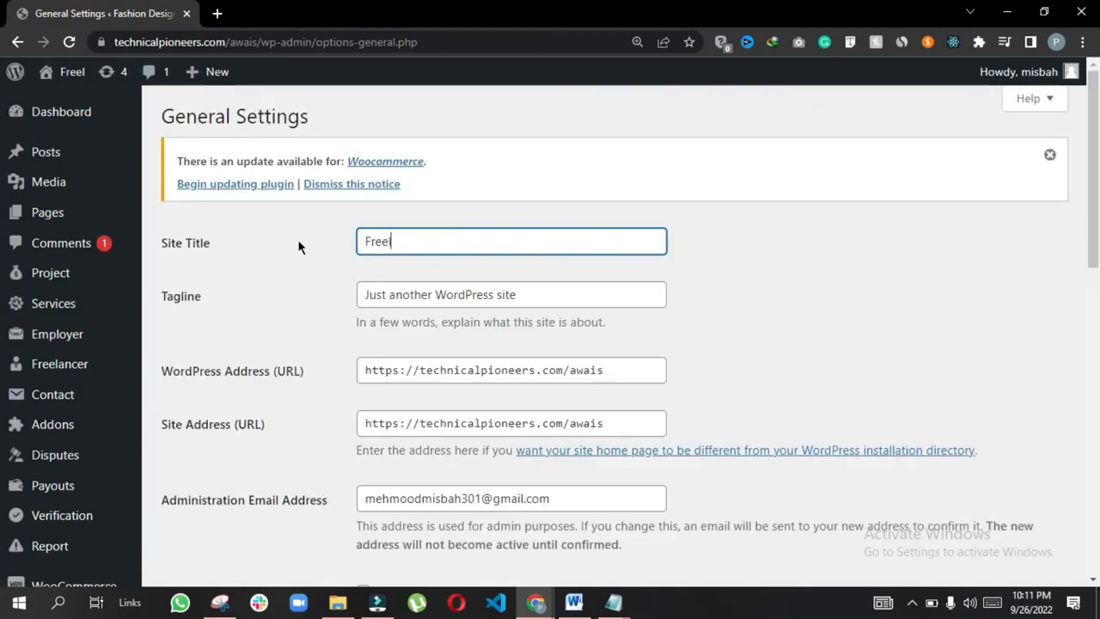
type("ance ")
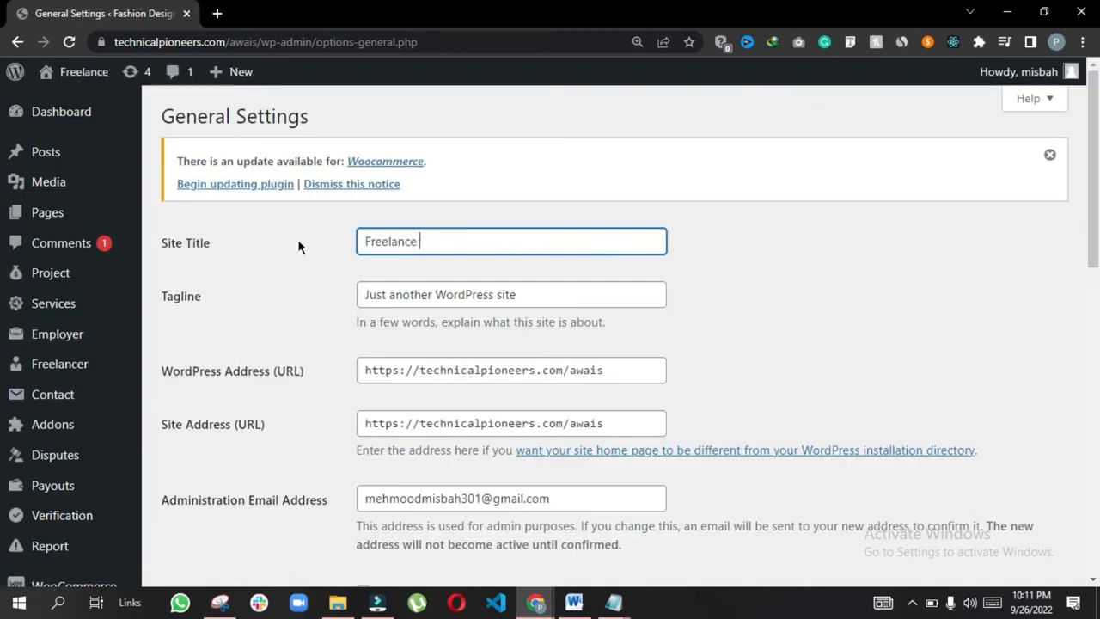
type("Mark")
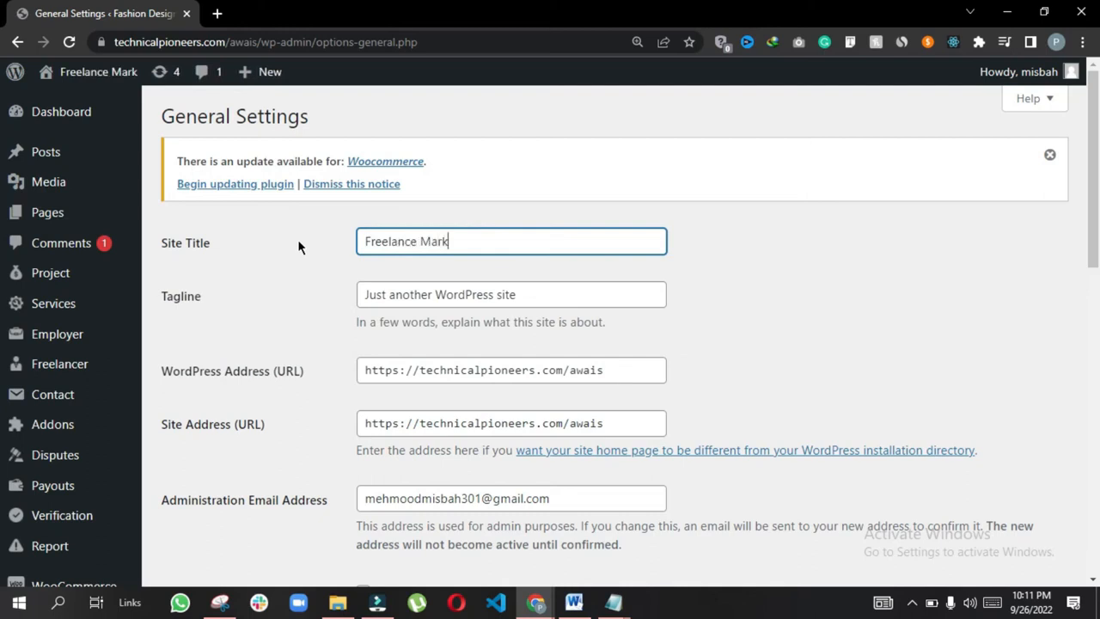
type("etplace")
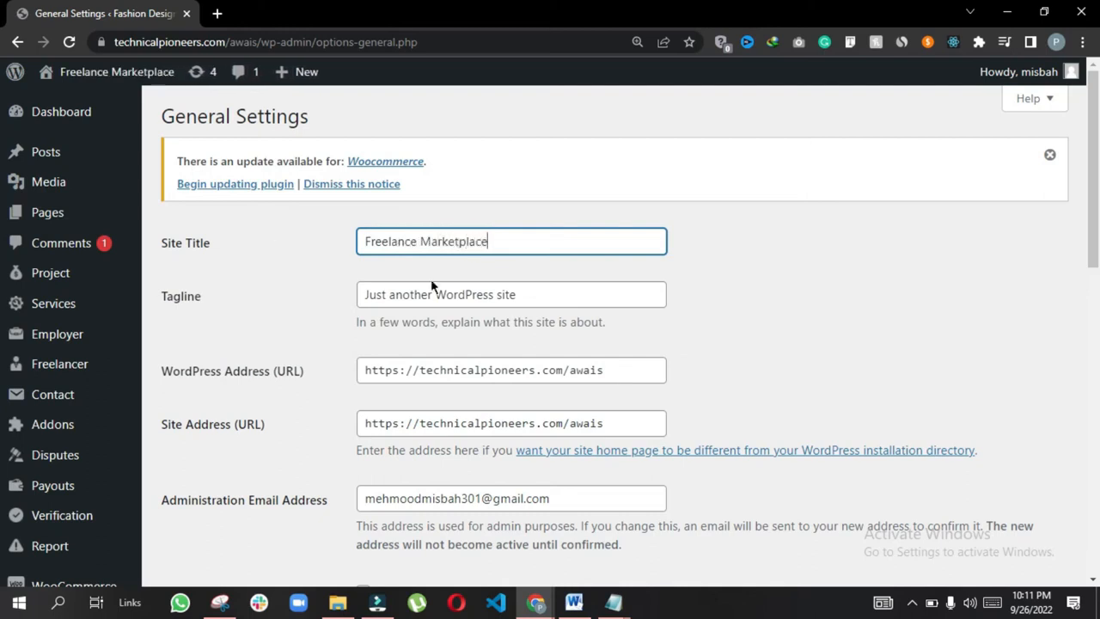
- Clear the tagline and save the General Settings
left_click_drag(538, 294, 305, 292)
key("BackSpace")
left_click(305, 291)
scroll(305, 291, "down", 10)
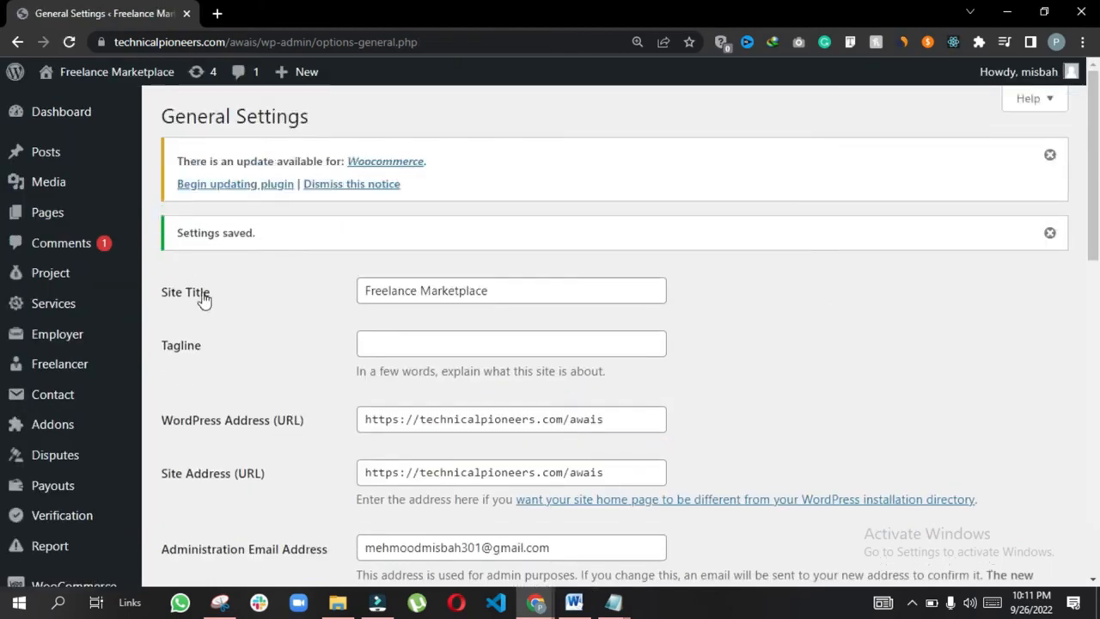
- In the Reading settings, use a static homepage with Home 1 as homepage and Blog as posts page, and save the changes
scroll(172, 318, "down", 3)
scroll(129, 361, "down", 3)
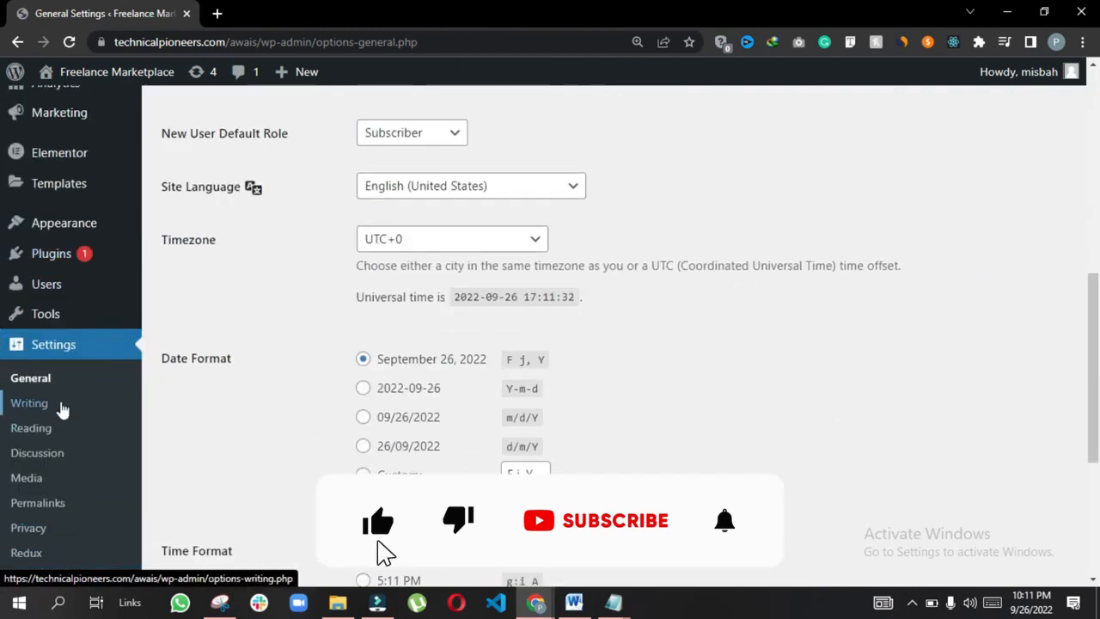
left_click(35, 430)
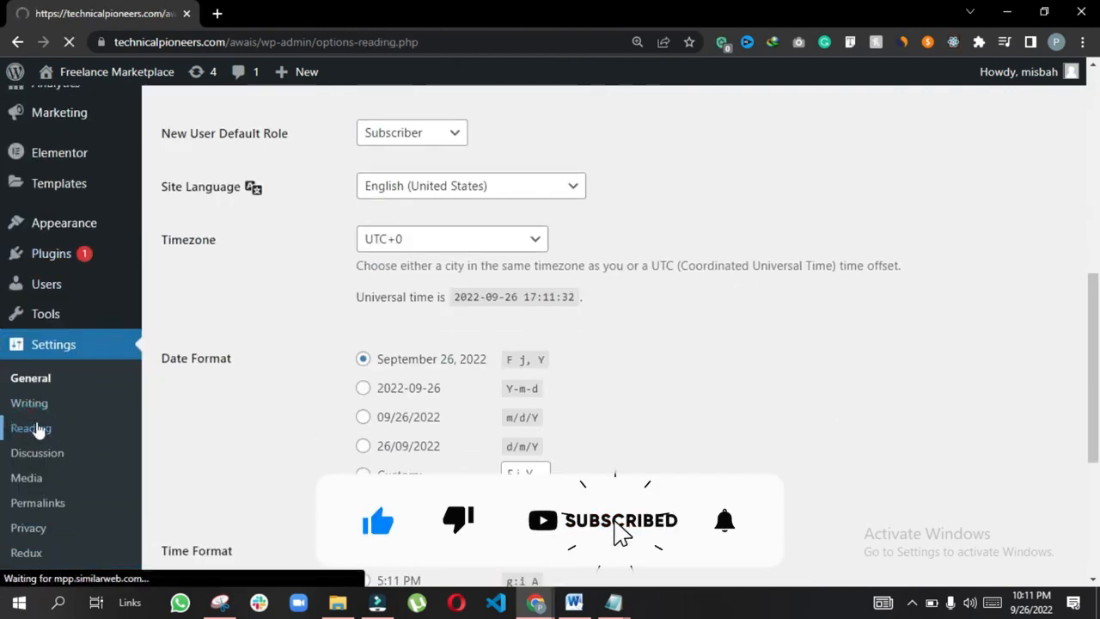
left_click(363, 270)
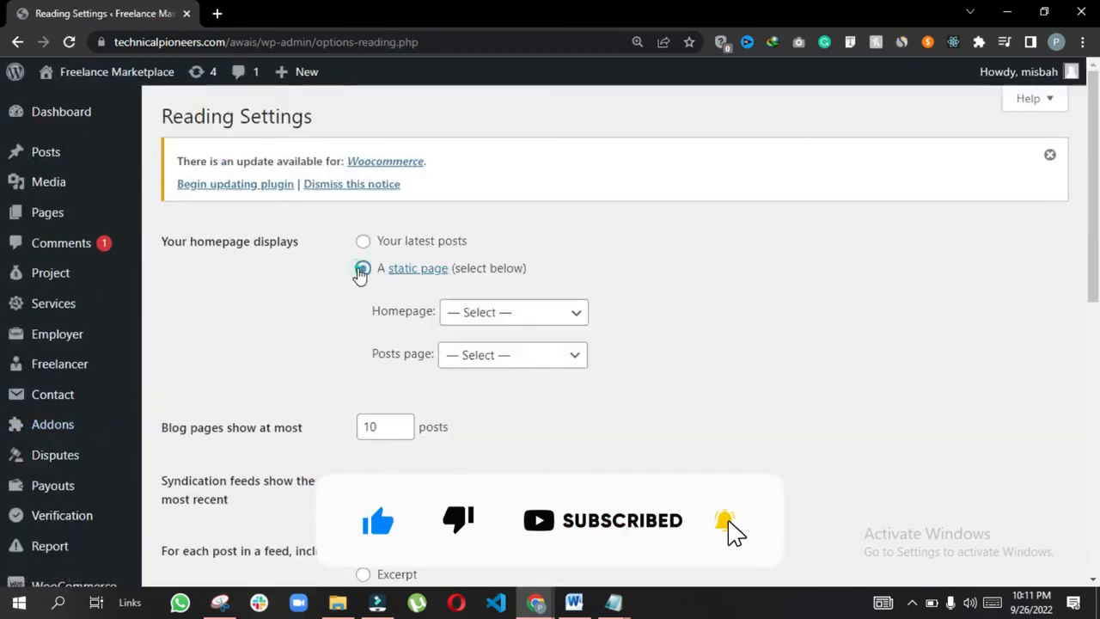
left_click(474, 311)
scroll(490, 279, "down", 1)
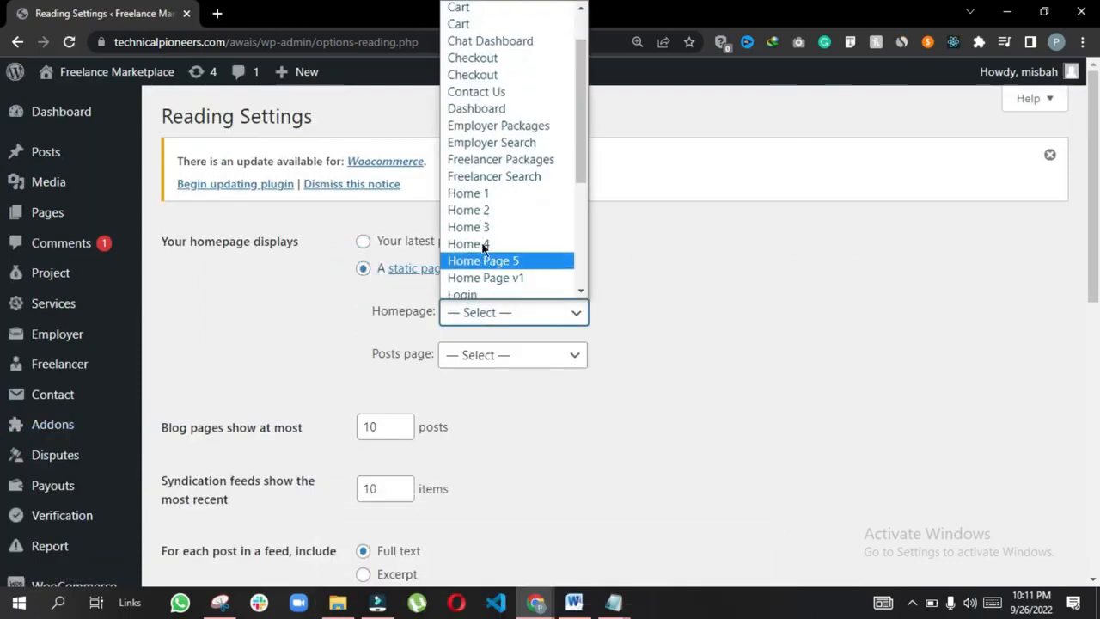
left_click(482, 194)
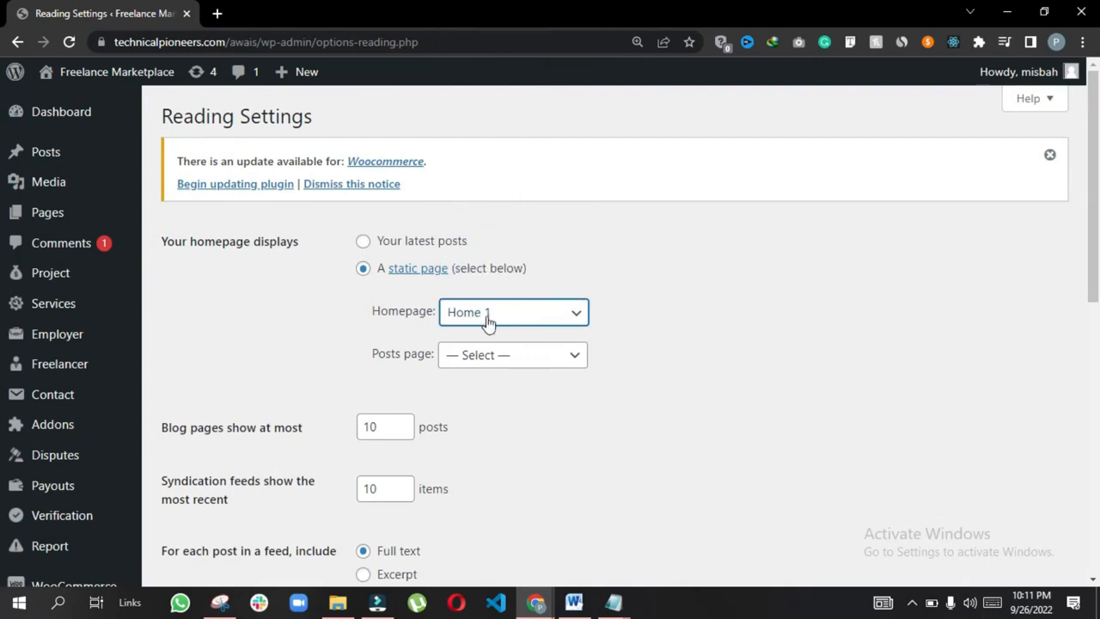
left_click(488, 363)
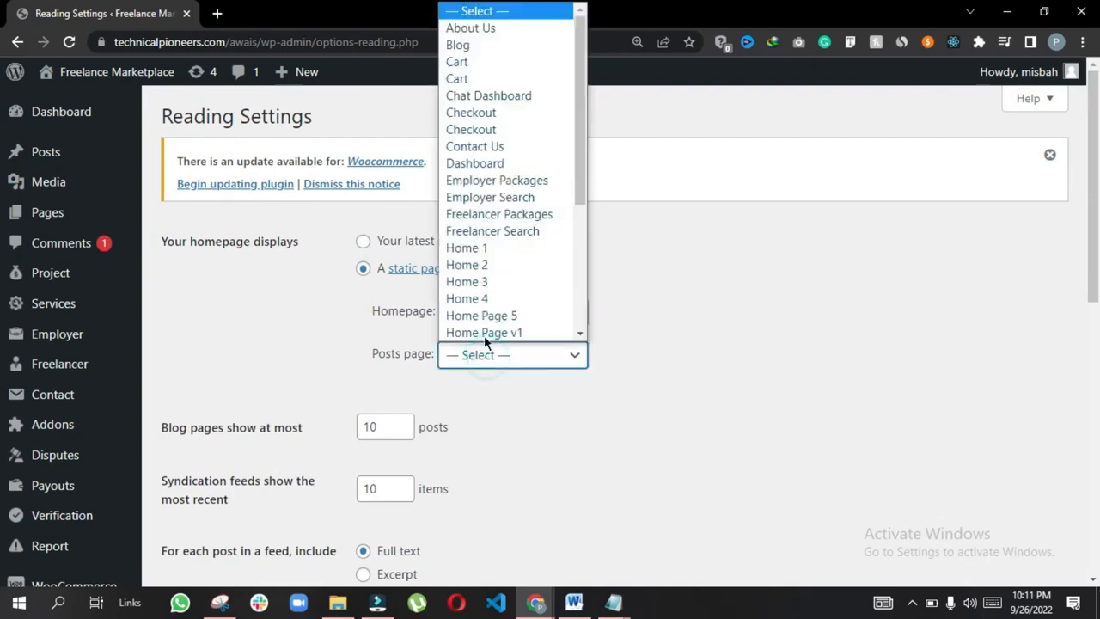
left_click(464, 48)
scroll(261, 271, "down", 10)
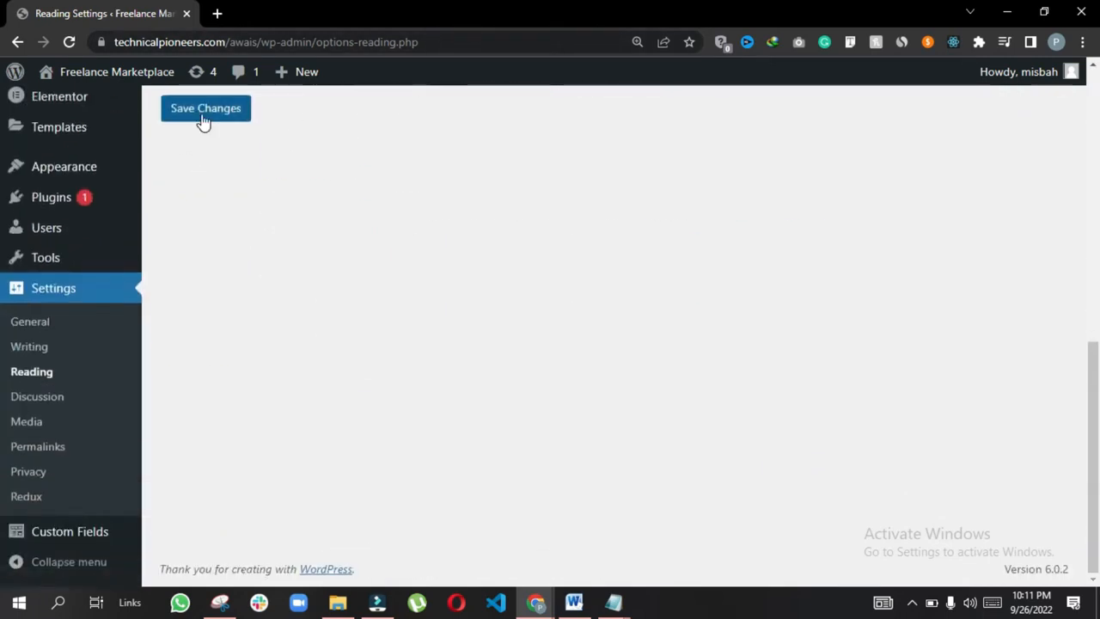
scroll(381, 208, "up", 10)
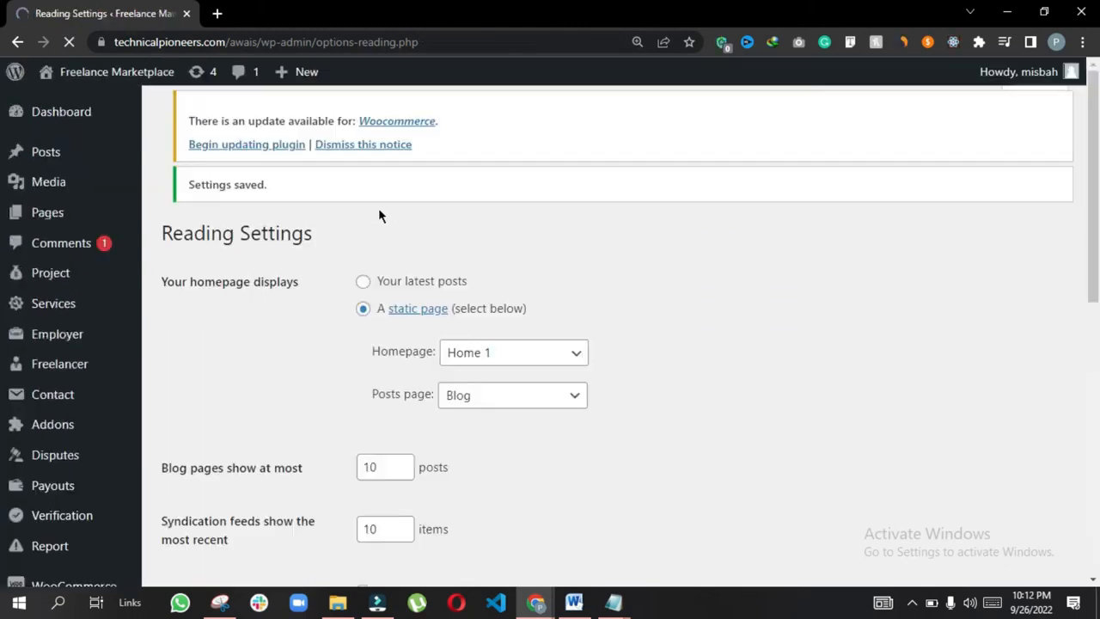
- Open the live site in a new browser tab and look over the Home 1 front page
mouse_move(115, 76)
right_click(75, 102)
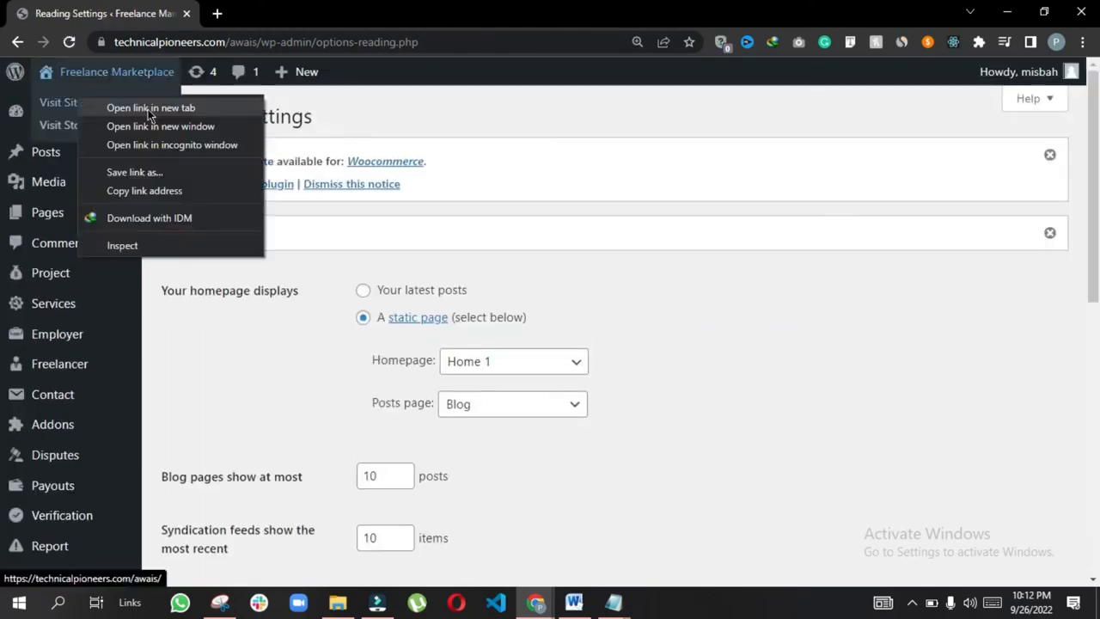
left_click(138, 108)
left_click(296, 13)
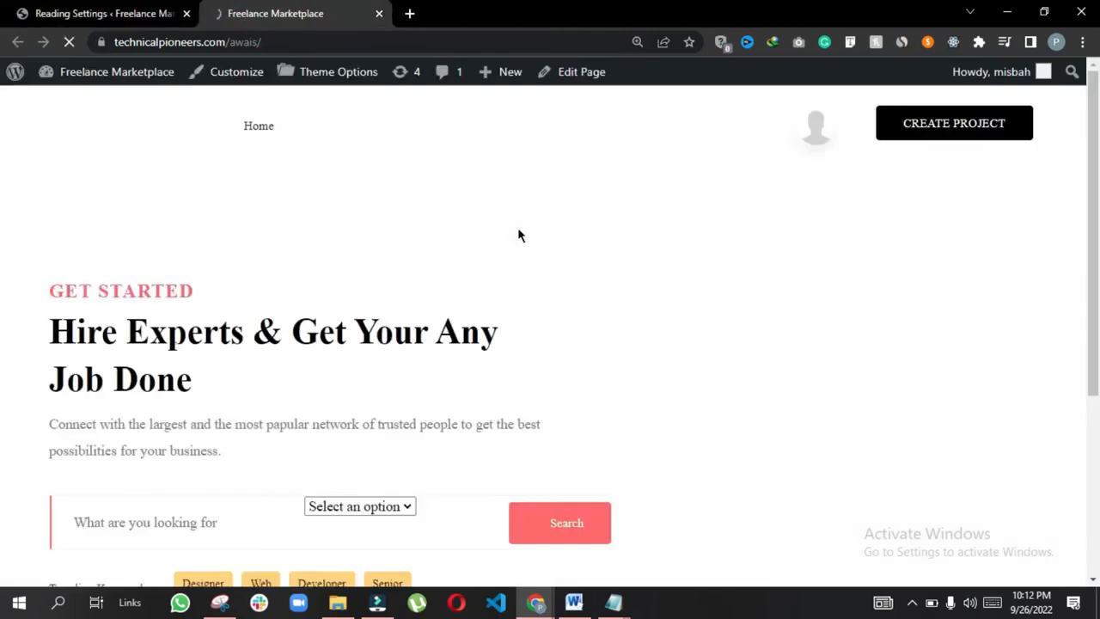
scroll(504, 253, "down", 15)
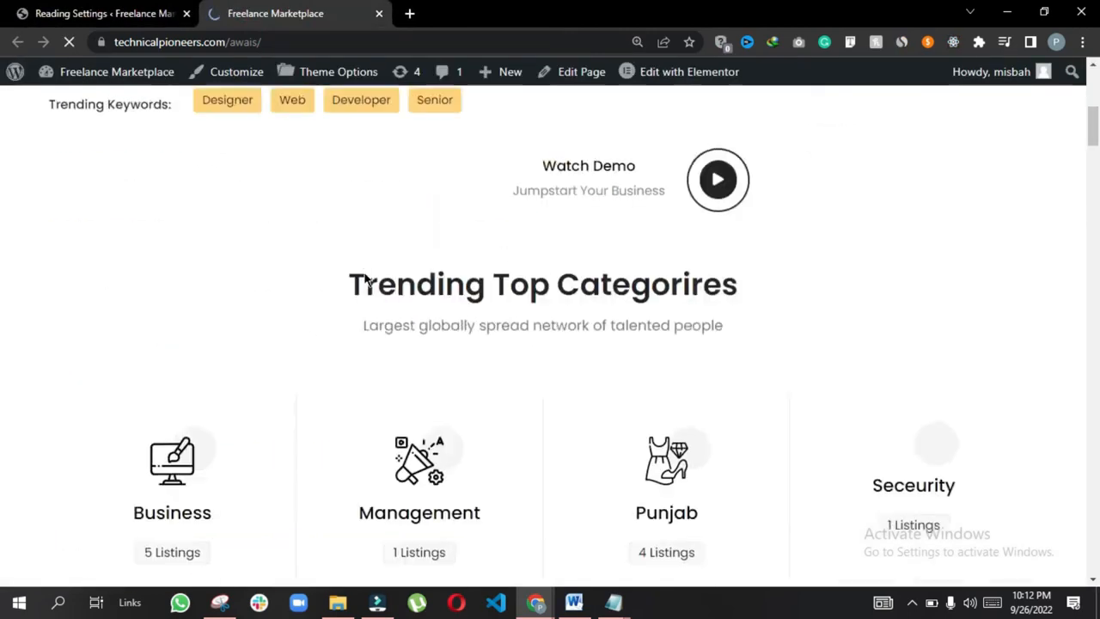
scroll(456, 297, "up", 5)
scroll(455, 297, "up", 15)
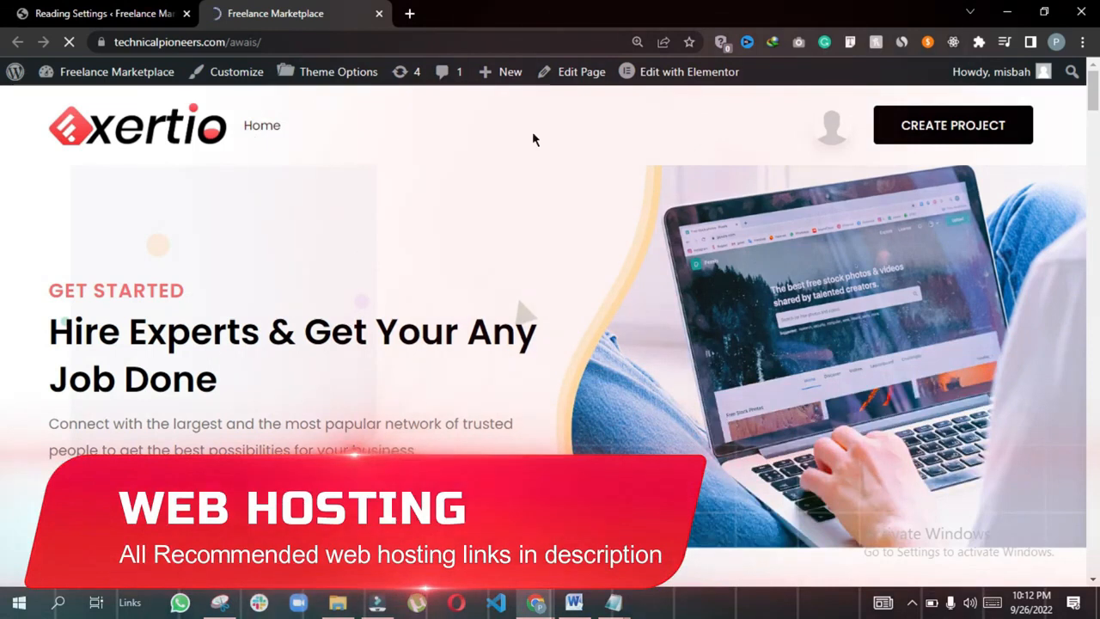
- Return to the admin tab, open the Menus settings and review the item structure of the imported Exertio Menu
left_click(81, 14)
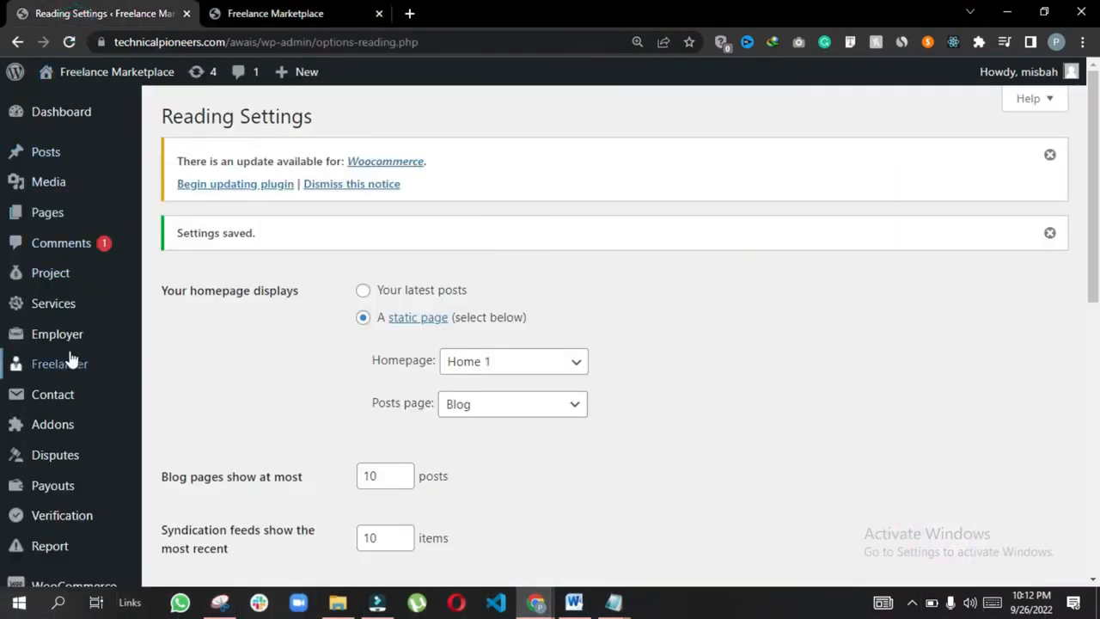
scroll(65, 335, "down", 4)
scroll(51, 343, "down", 3)
mouse_move(55, 309)
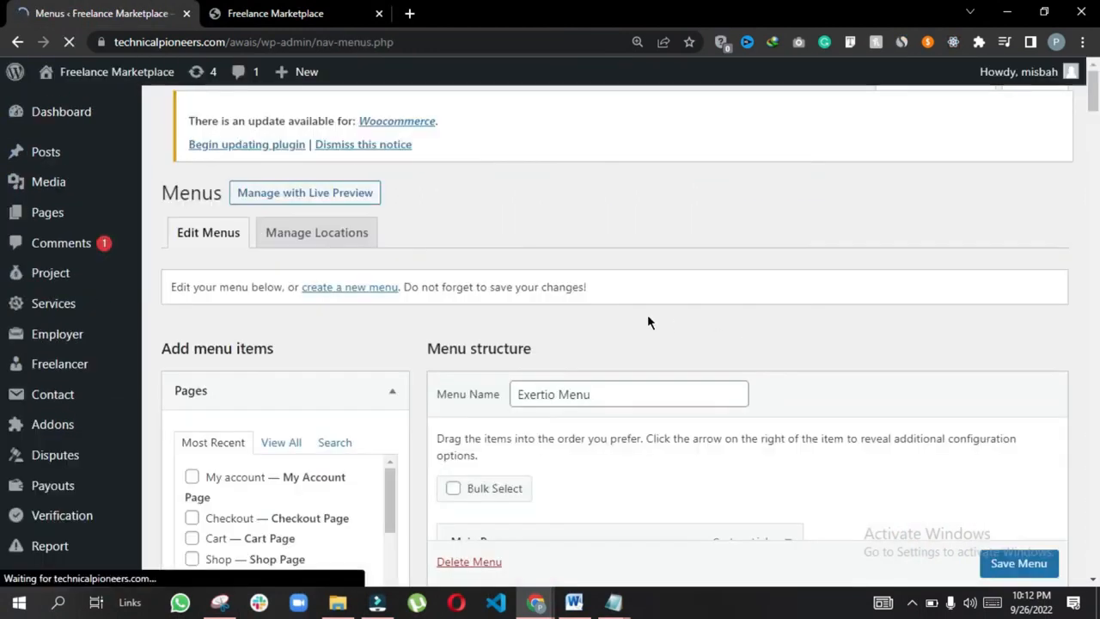
scroll(601, 326, "down", 3)
scroll(545, 348, "down", 5)
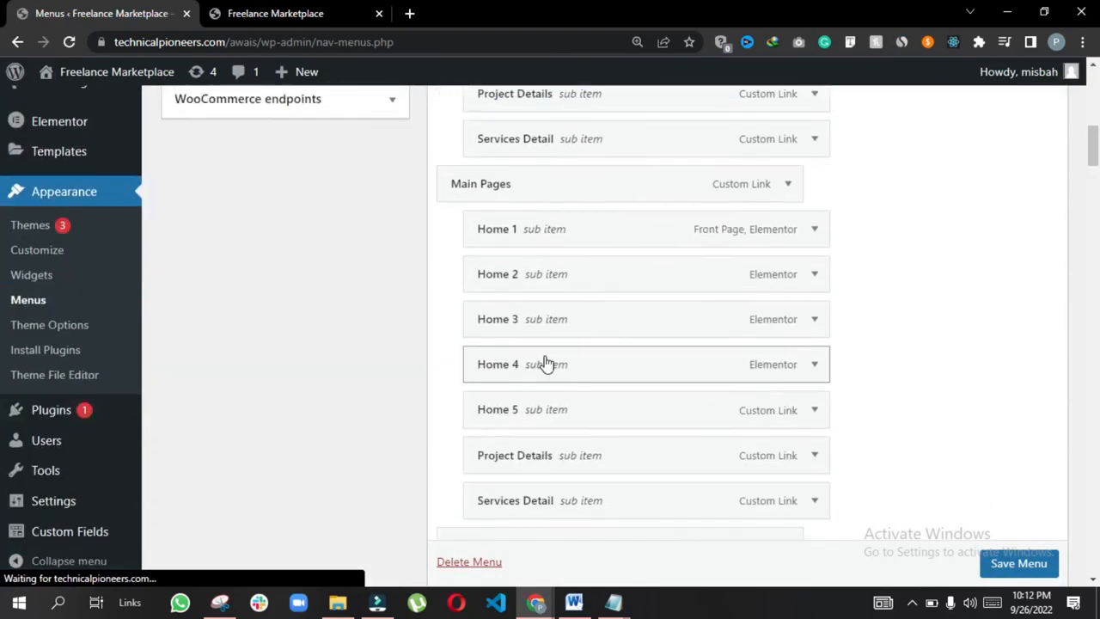
scroll(546, 361, "up", 1)
scroll(546, 361, "up", 8)
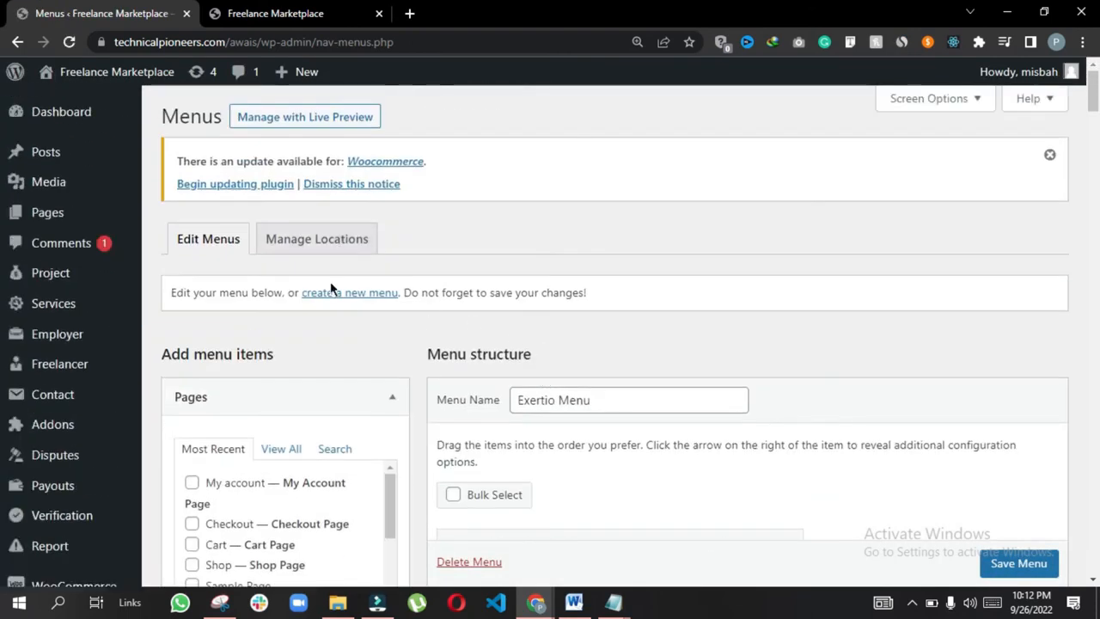
- Create a new menu named "Menu" and assign it to the Exertio Menu display location
left_click(347, 295)
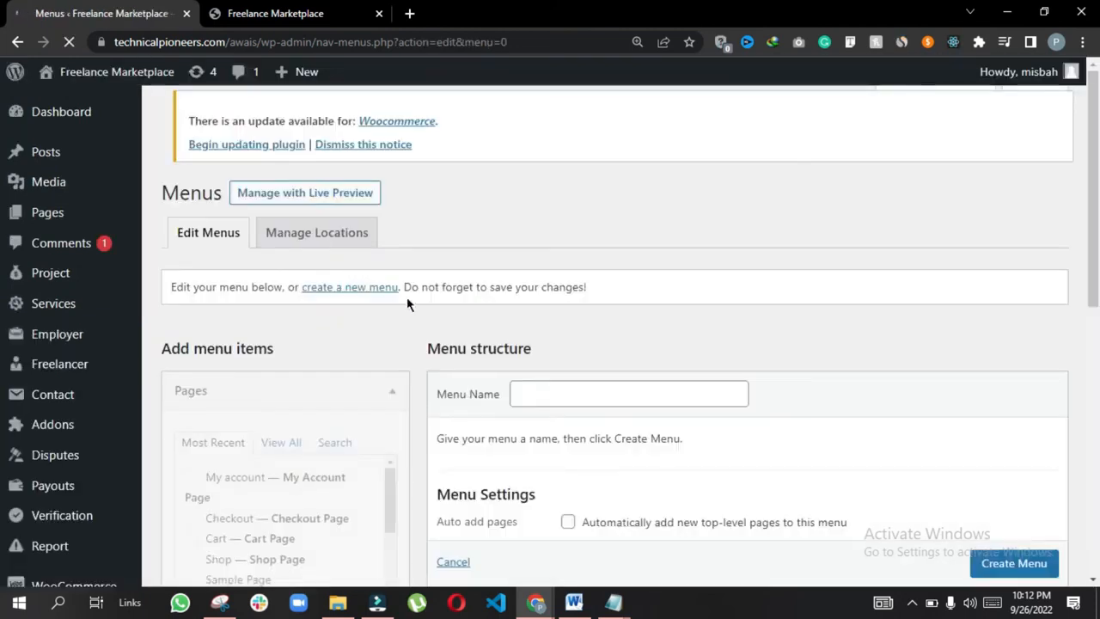
left_click(589, 399)
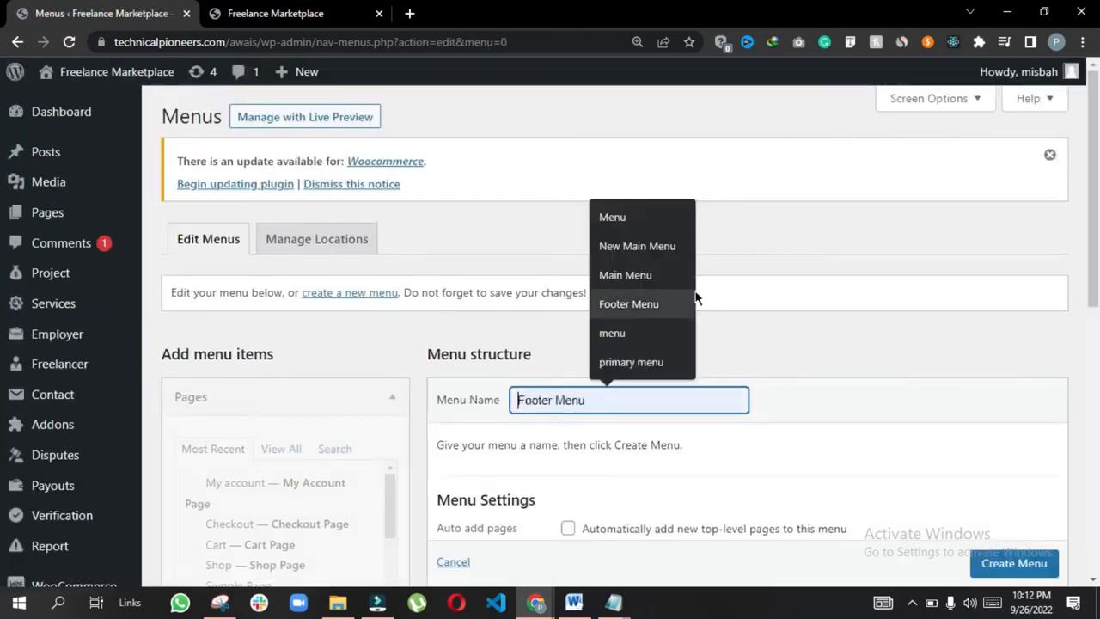
left_click(665, 225)
scroll(813, 321, "down", 1)
scroll(813, 321, "down", 3)
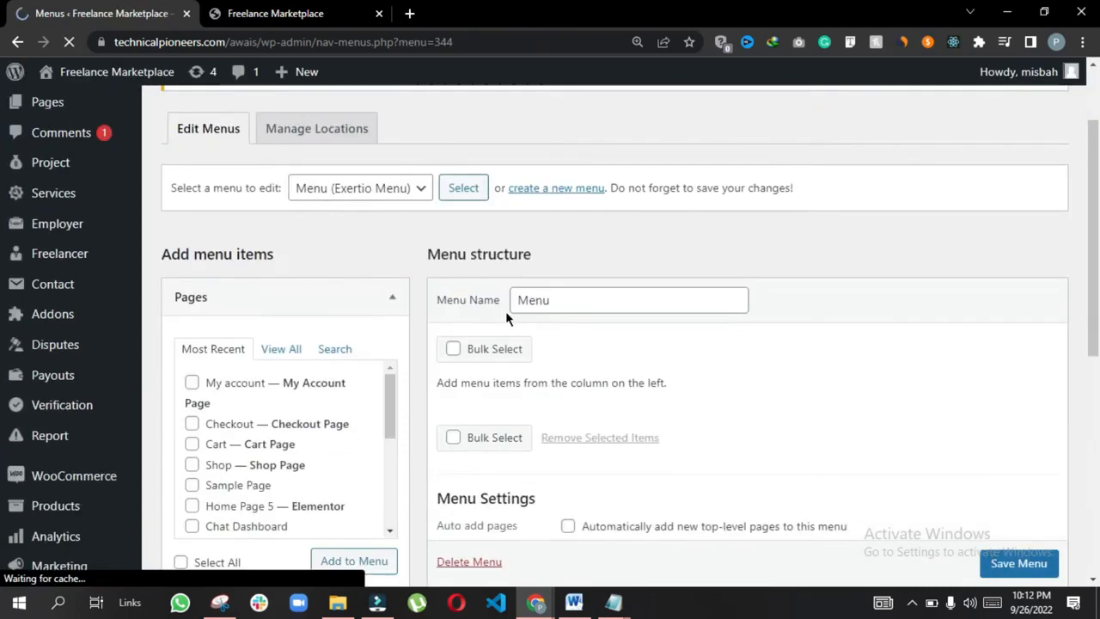
- From the full list of pages, select Home 1, Blog and About Us as items for the new menu
scroll(368, 312, "down", 1)
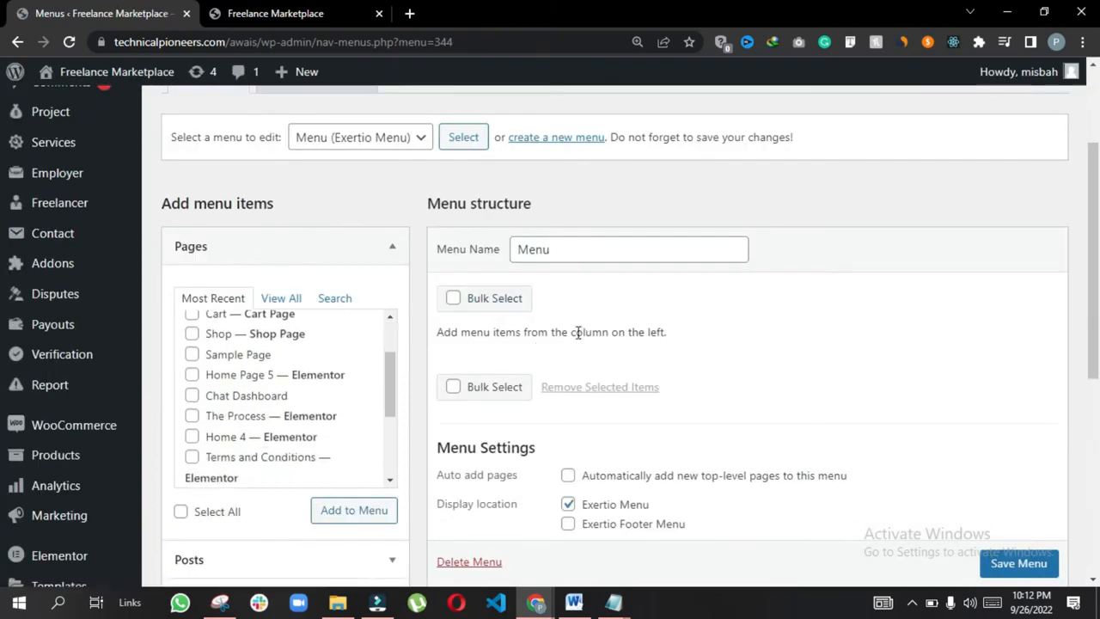
scroll(579, 333, "up", 2)
scroll(705, 358, "down", 2)
scroll(266, 391, "down", 2)
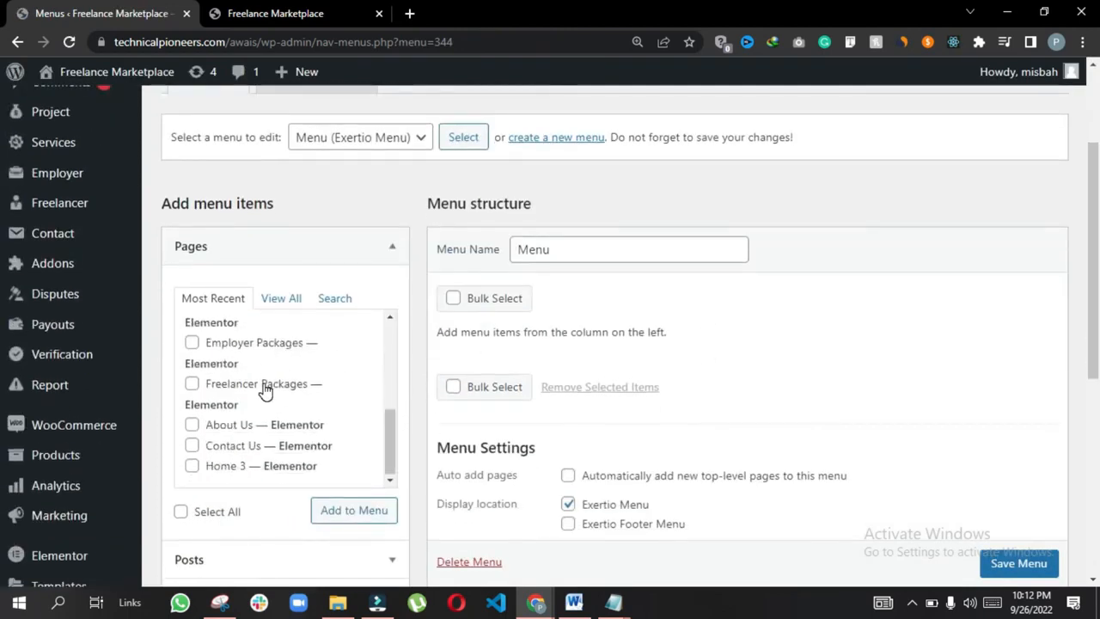
scroll(222, 431, "up", 5)
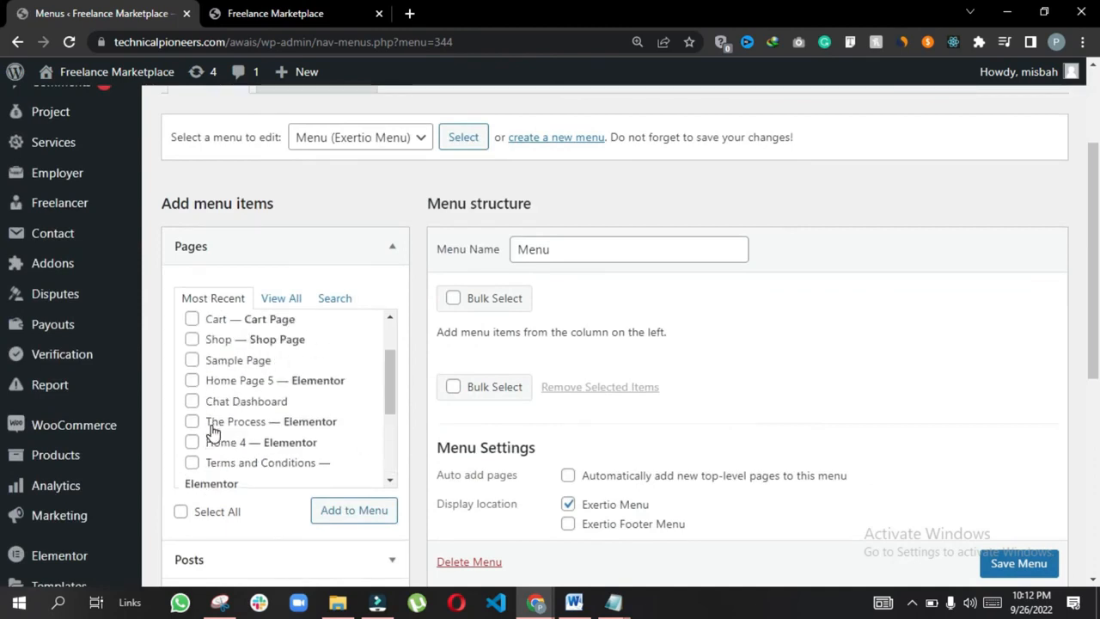
left_click(282, 298)
left_click(192, 332)
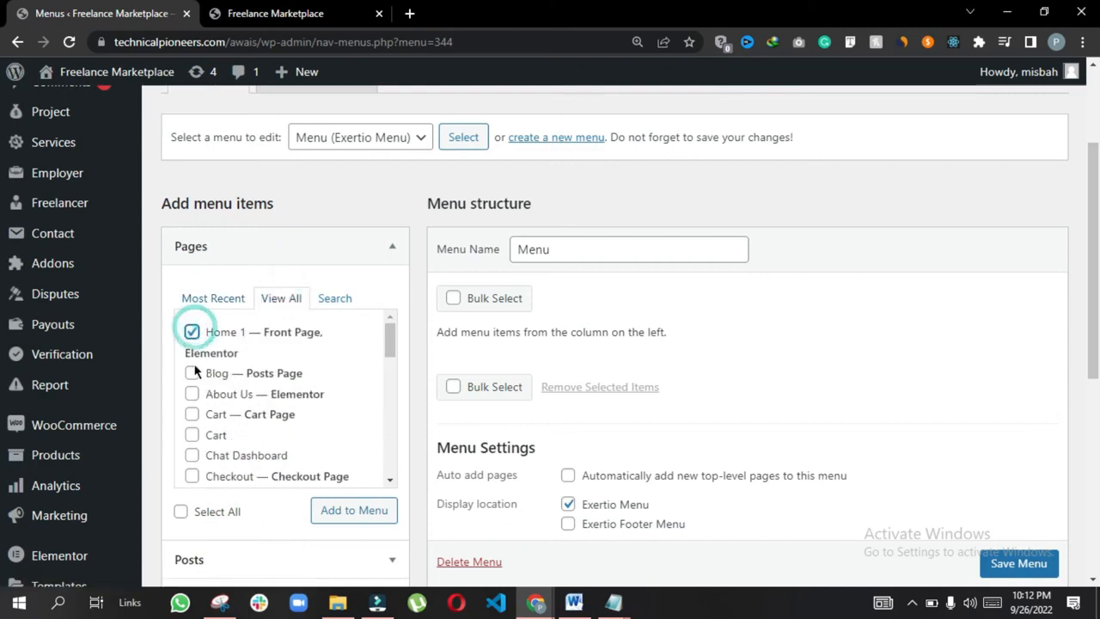
left_click(192, 375)
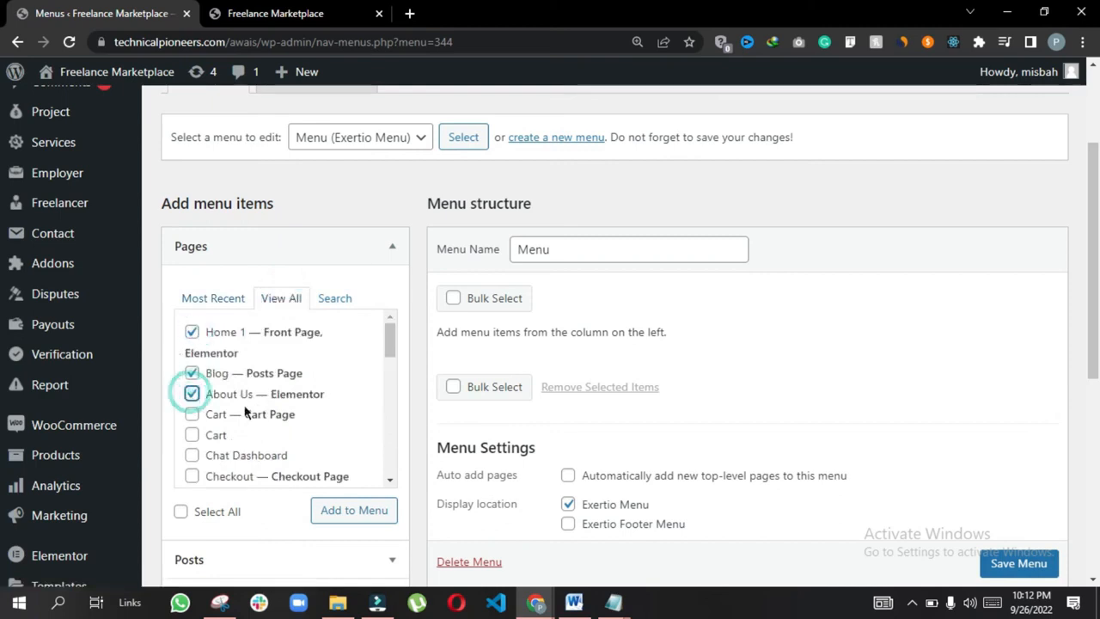
- Also select the Contact Us and Employer Packages pages and add all the selected pages to the menu
scroll(283, 405, "down", 1)
scroll(247, 404, "down", 1)
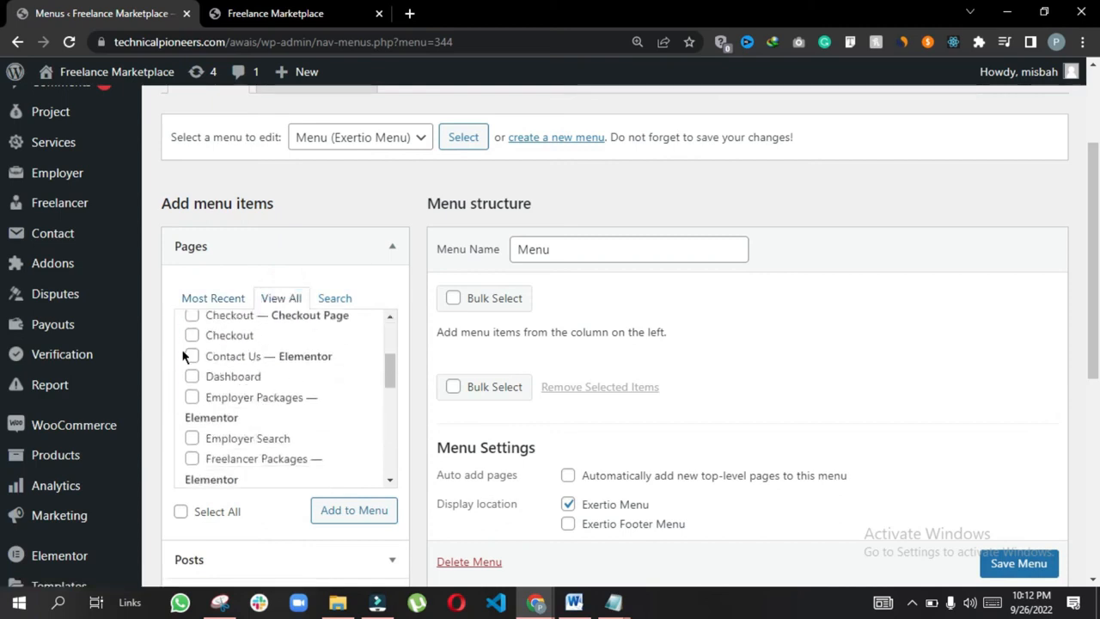
scroll(292, 434, "down", 1)
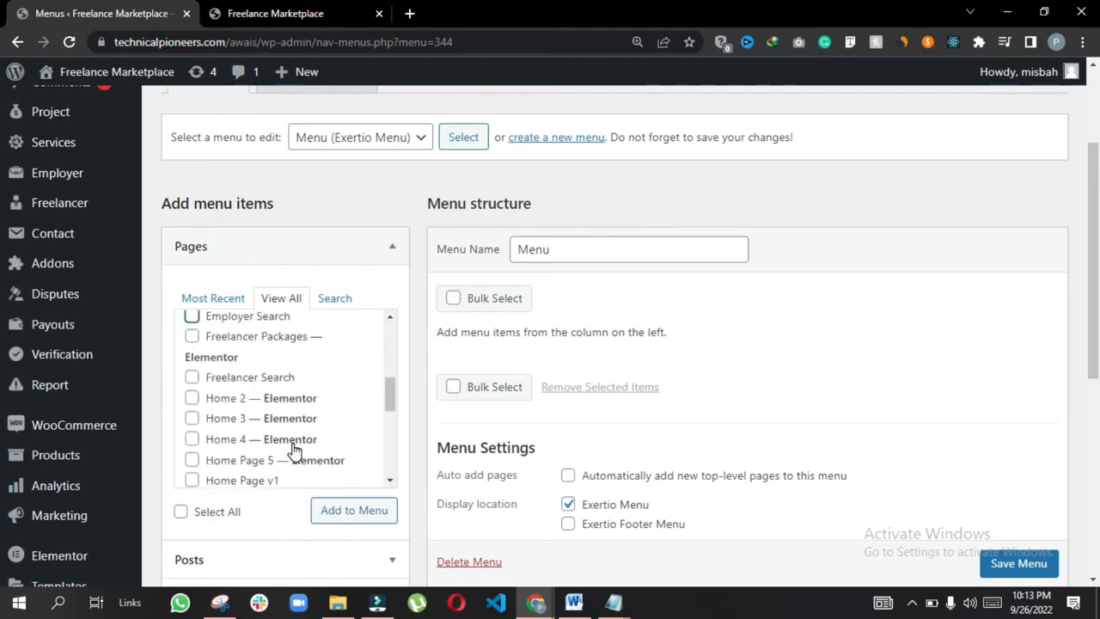
scroll(292, 450, "up", 1)
scroll(203, 412, "up", 1)
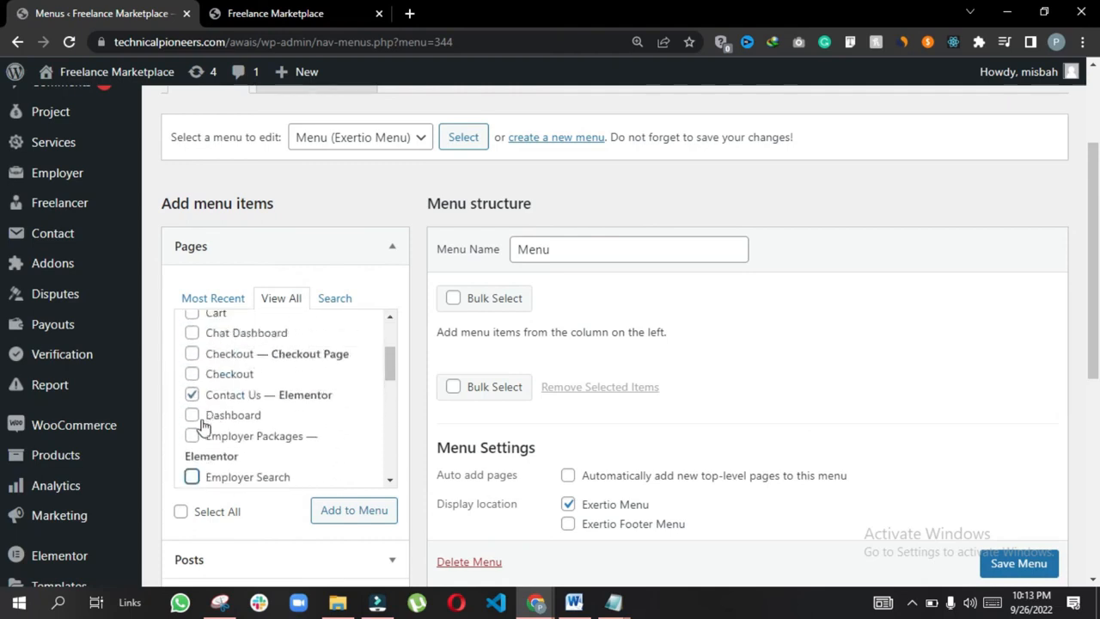
left_click(192, 436)
scroll(946, 479, "down", 2)
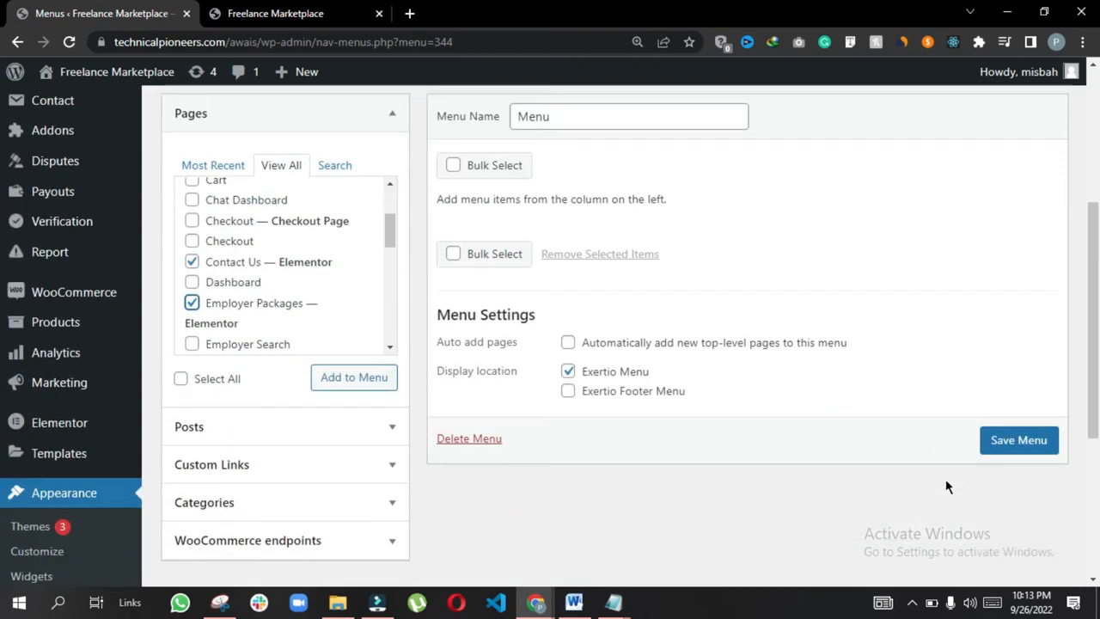
left_click(1039, 419)
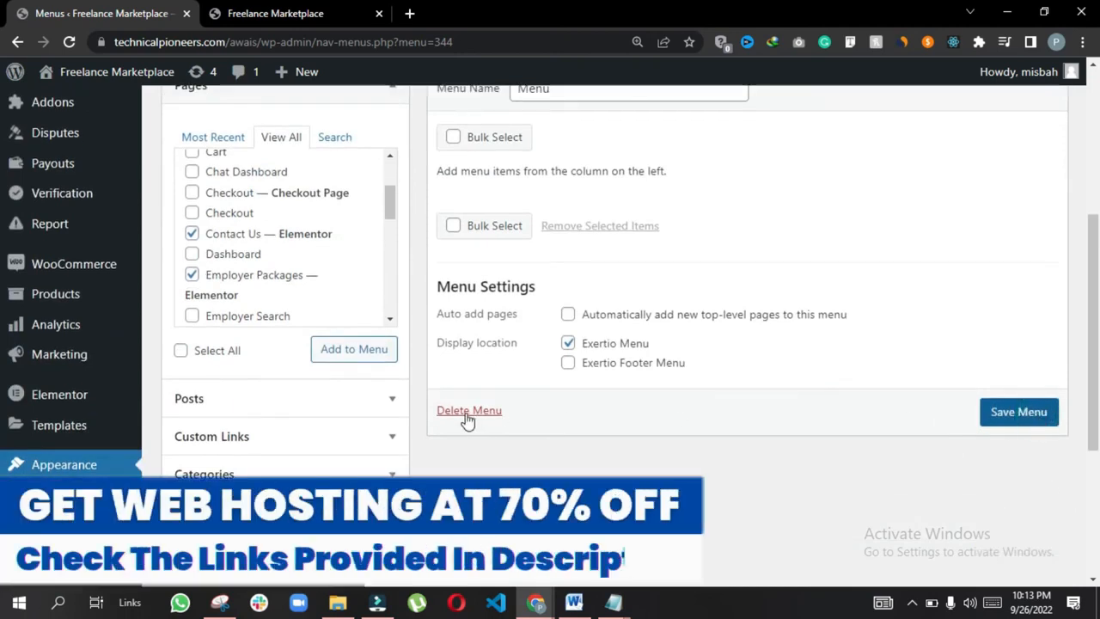
left_click(352, 352)
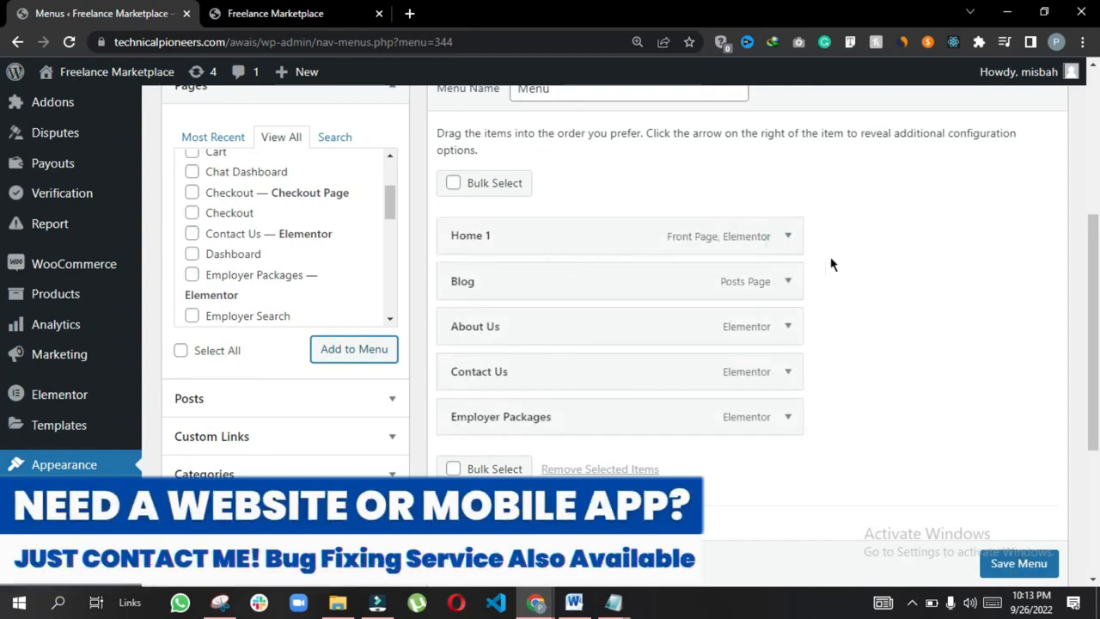
- Change the navigation label of the Home 1 menu item to "Home" and save the menu
left_click(785, 235)
left_click_drag(491, 297, 620, 298)
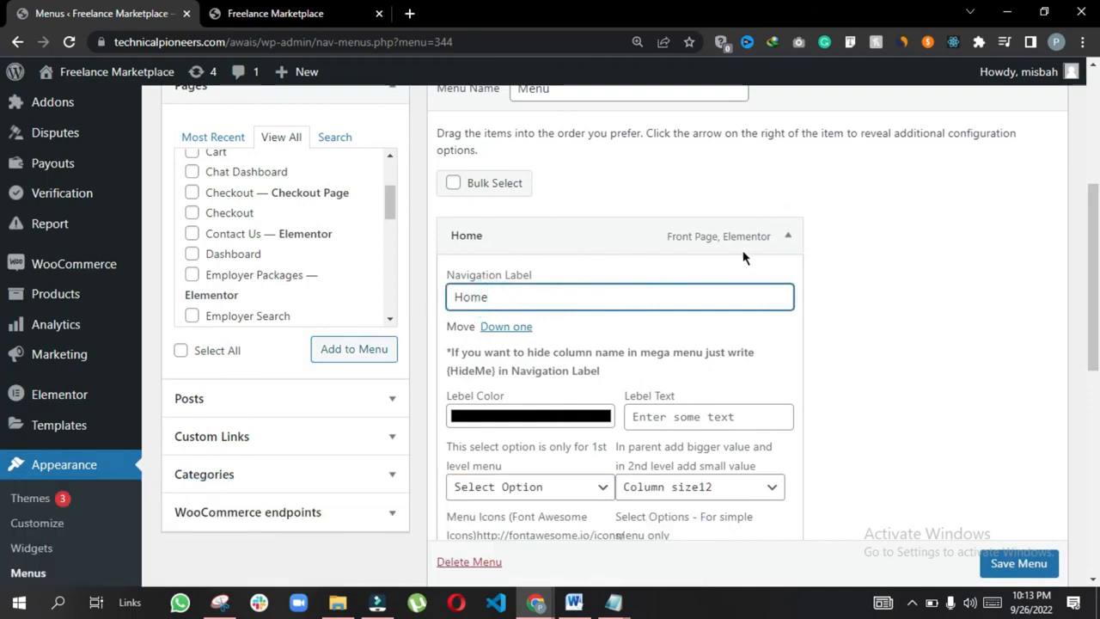
left_click(782, 237)
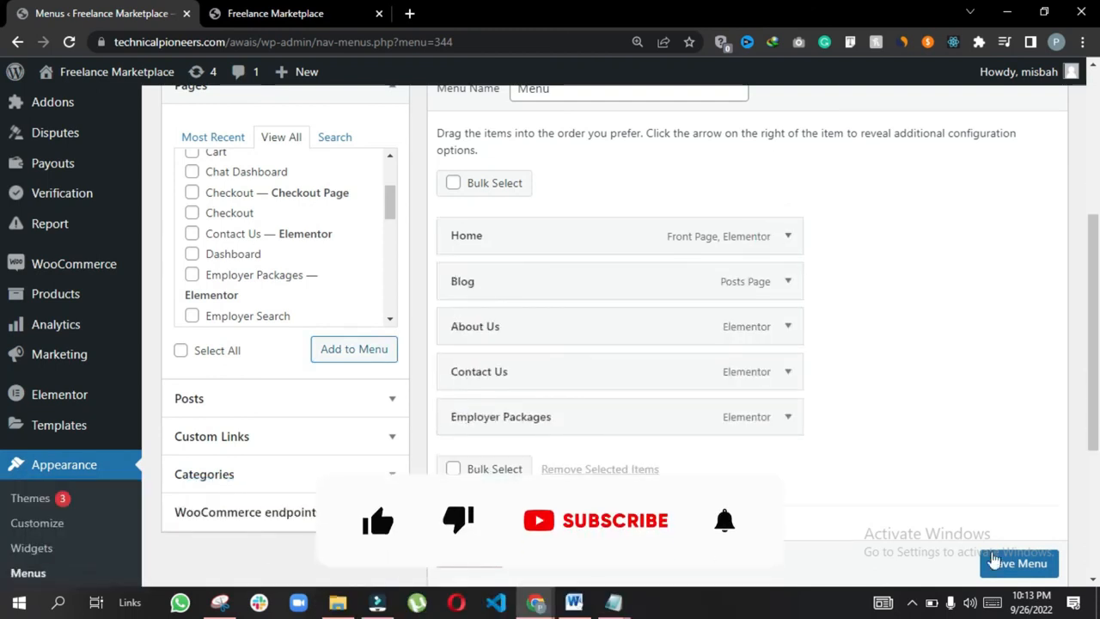
left_click(997, 562)
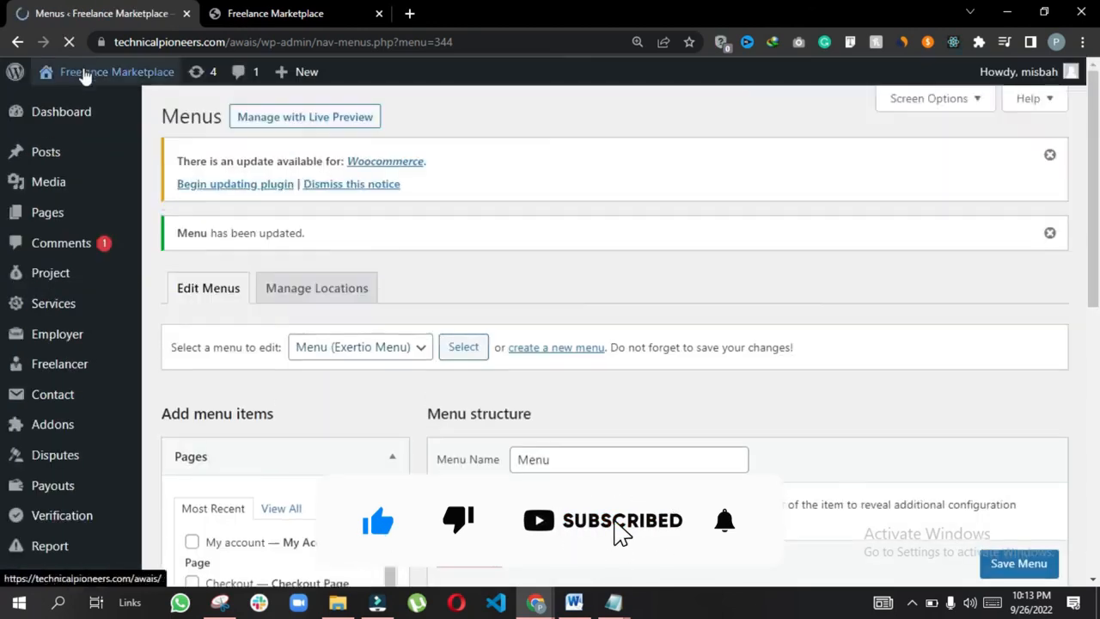
- Open the live site in another new browser tab and check the navigation menu and front page sections
mouse_move(84, 76)
right_click(61, 104)
left_click(95, 111)
left_click(454, 17)
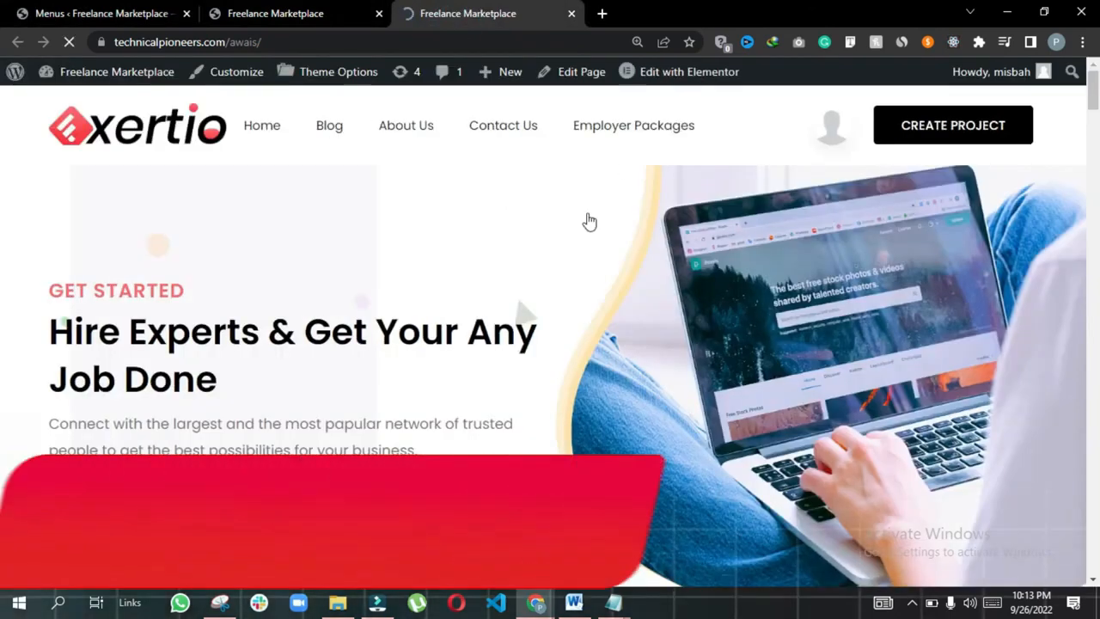
scroll(582, 283, "down", 10)
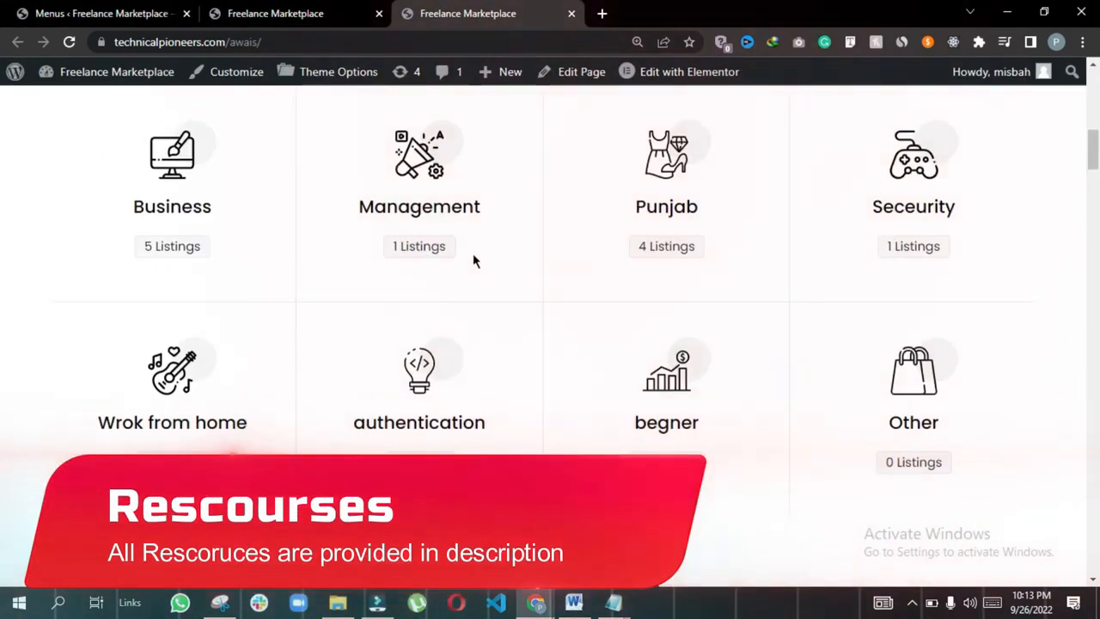
scroll(475, 260, "up", 10)
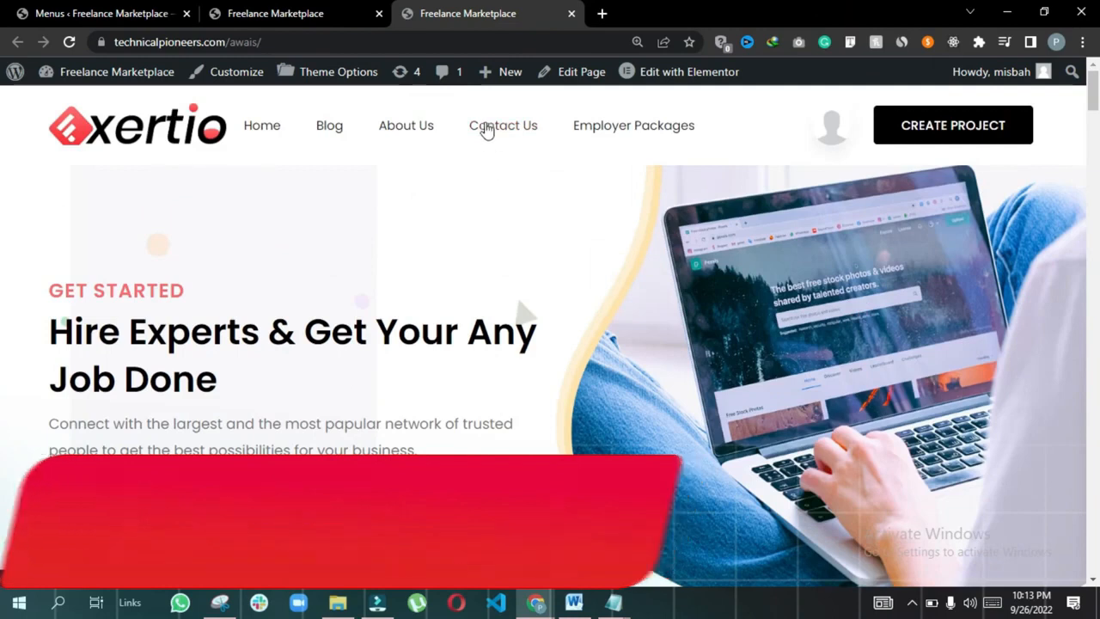